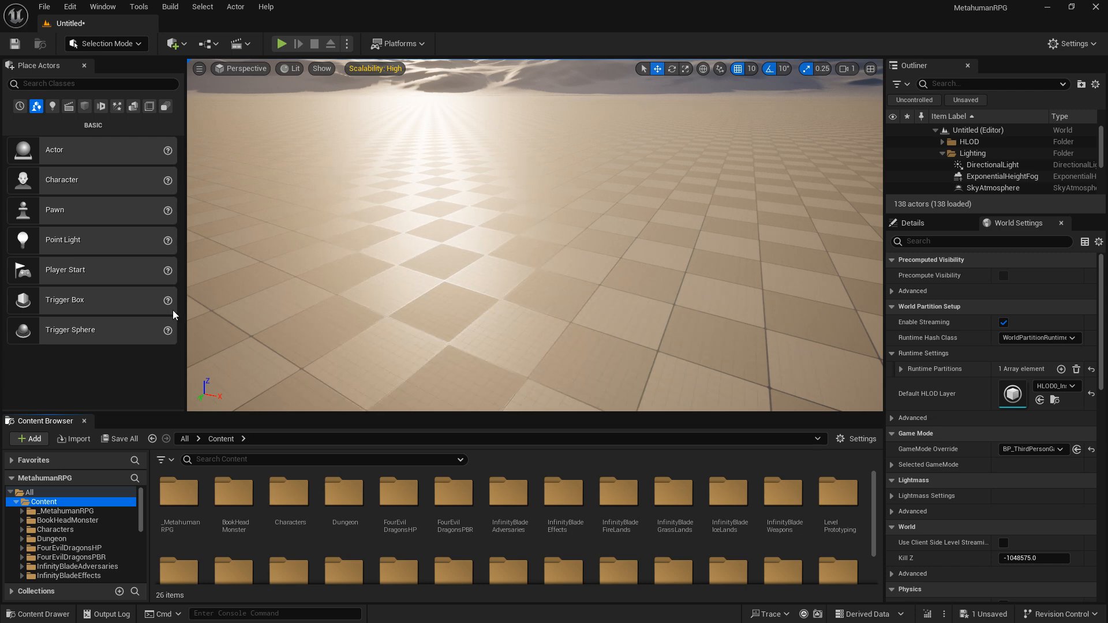
Add the Third Person Blueprint feature pack to the project and close the content dialog
left_click(39, 438)
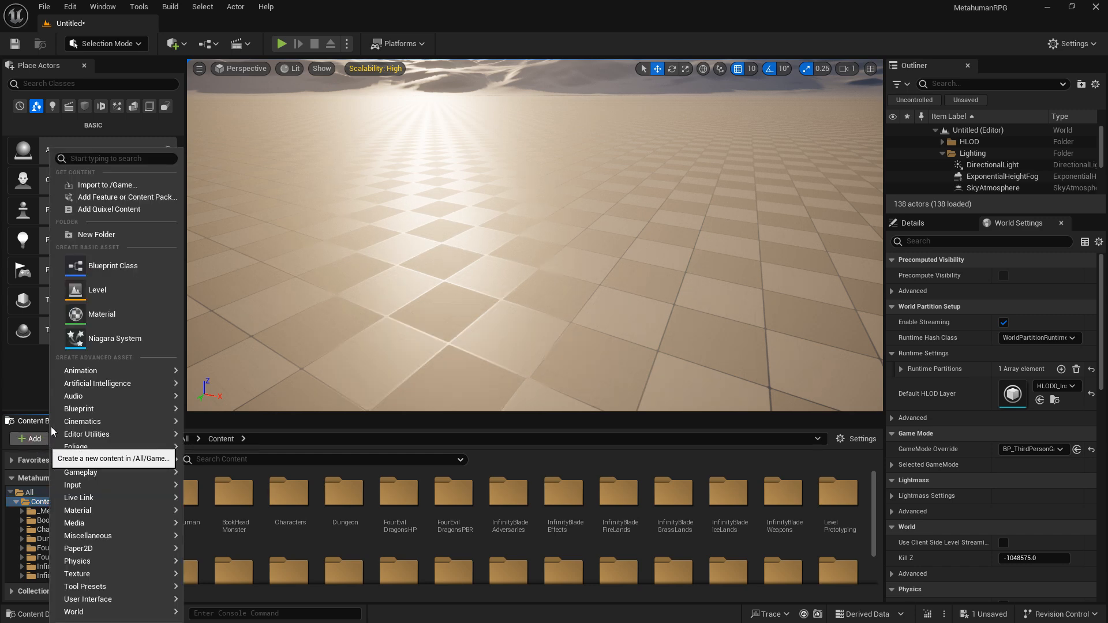
left_click(146, 200)
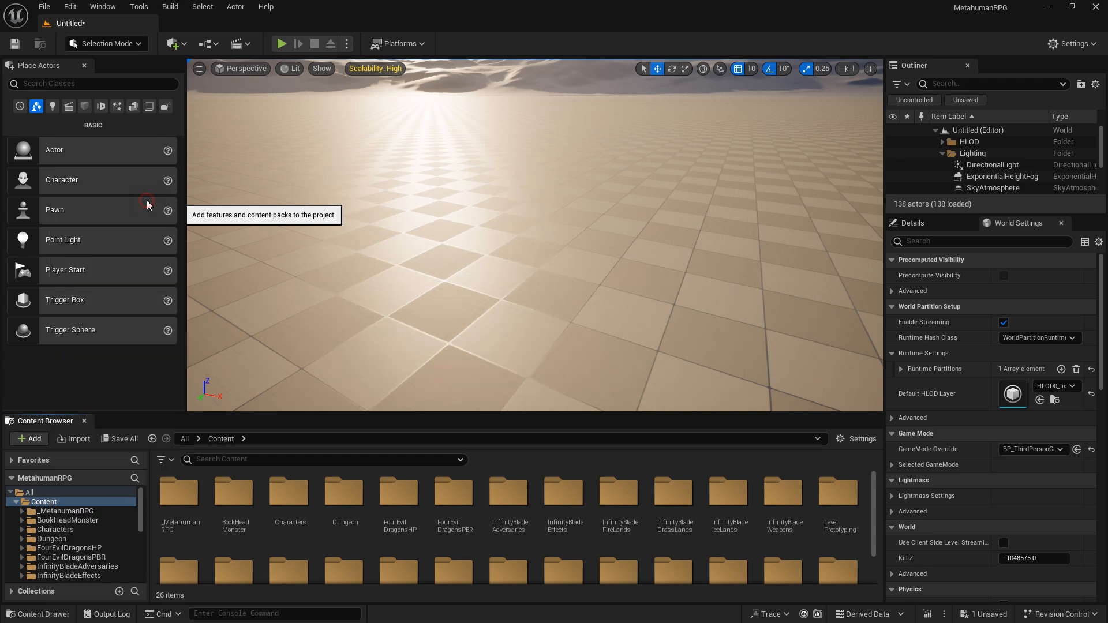
left_click(399, 260)
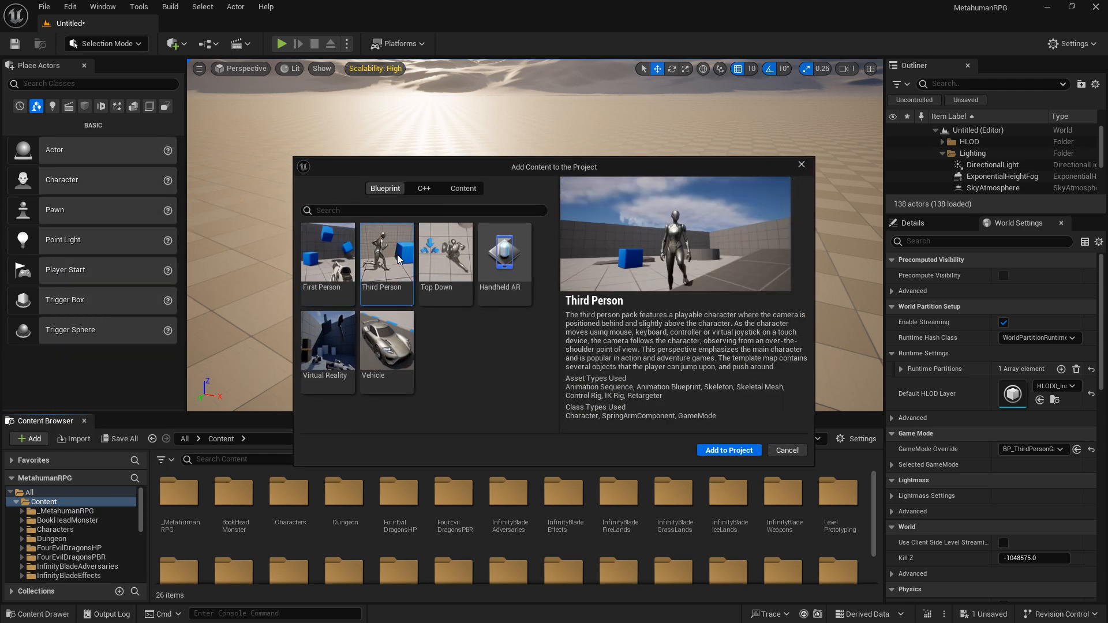
left_click(715, 453)
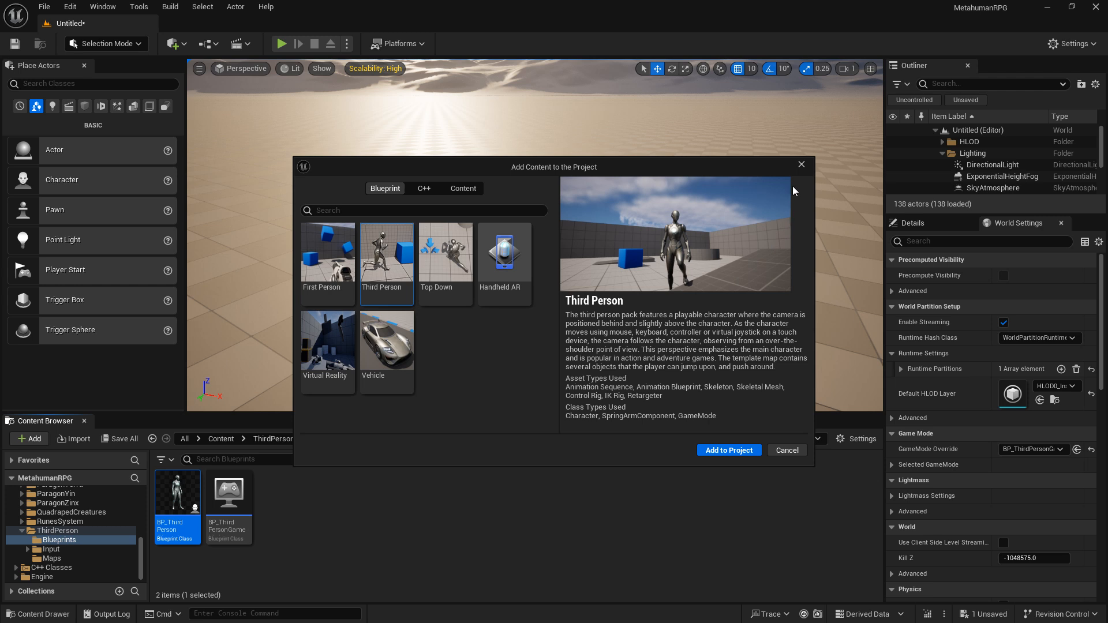
left_click(799, 167)
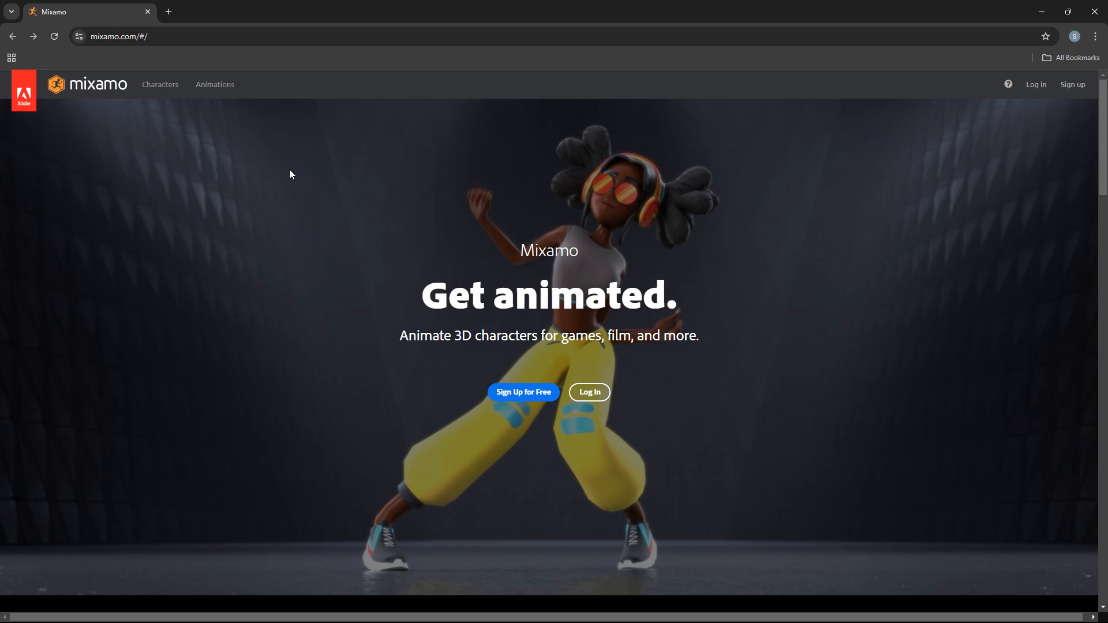
Switch to the Mixamo website at mixamo.com in the browser and log in to the account
left_click(93, 37)
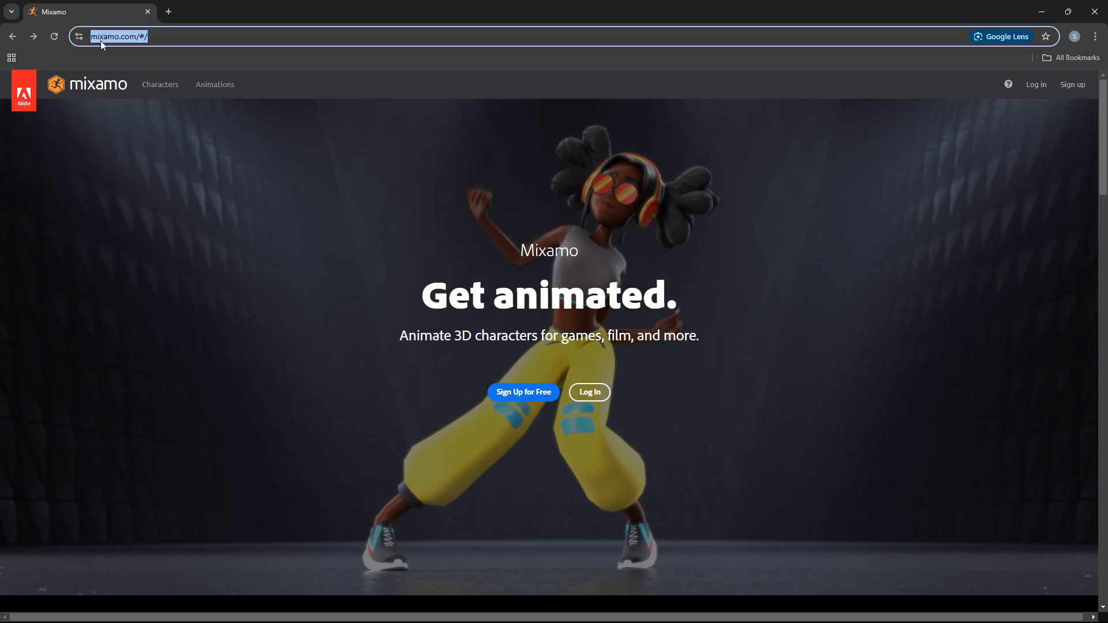
left_click(98, 39)
left_click(310, 217)
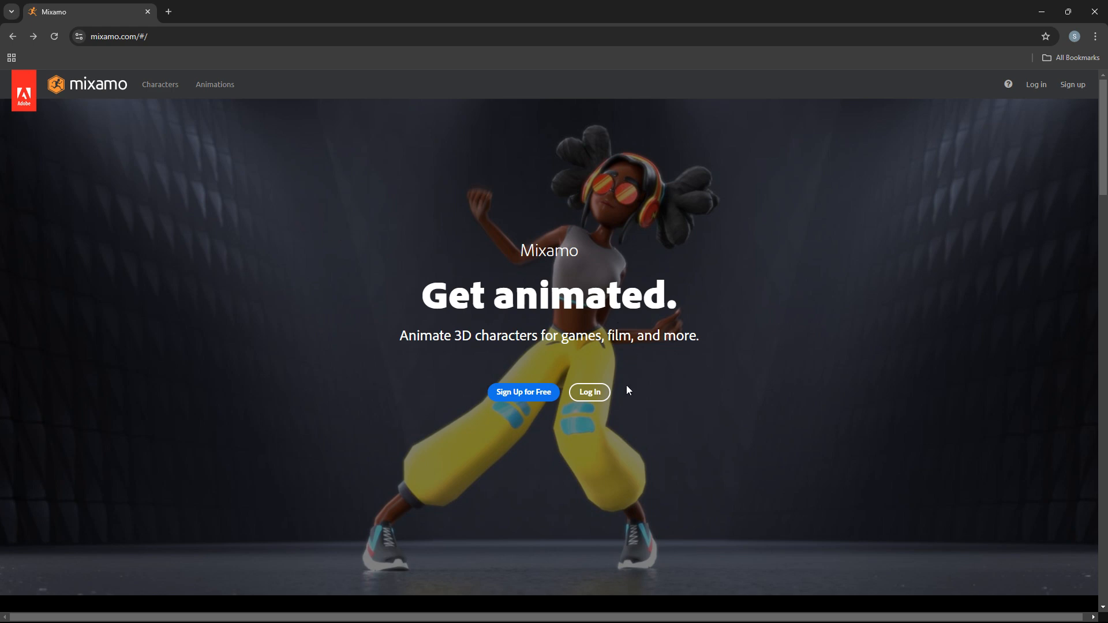
left_click(595, 393)
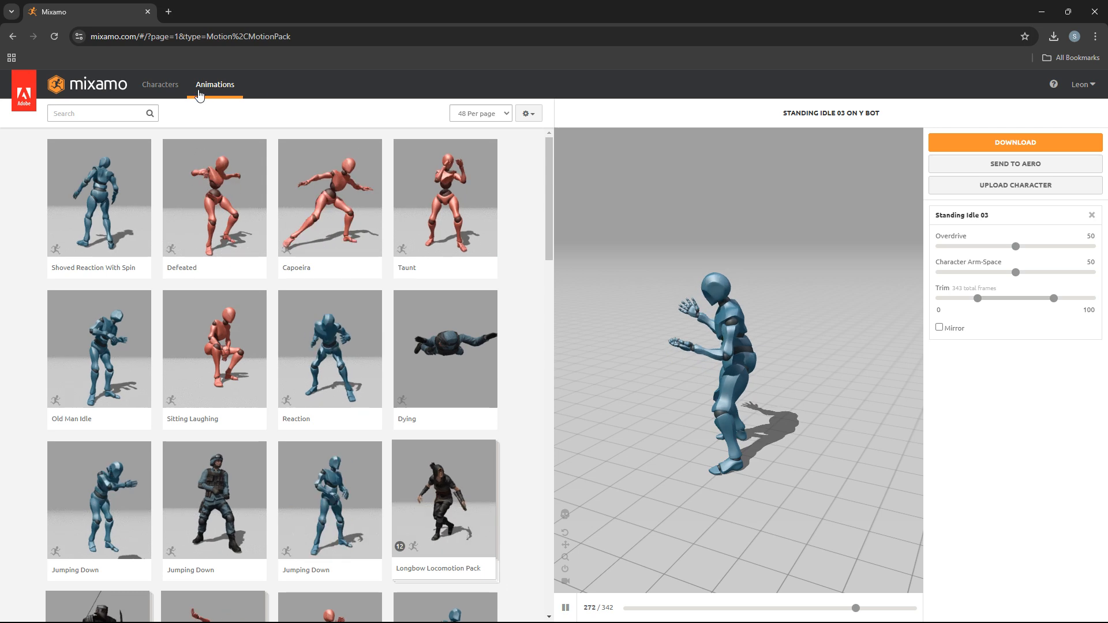
Search the Mixamo characters for "ybot" and use Y Bot as the current character
left_click(160, 87)
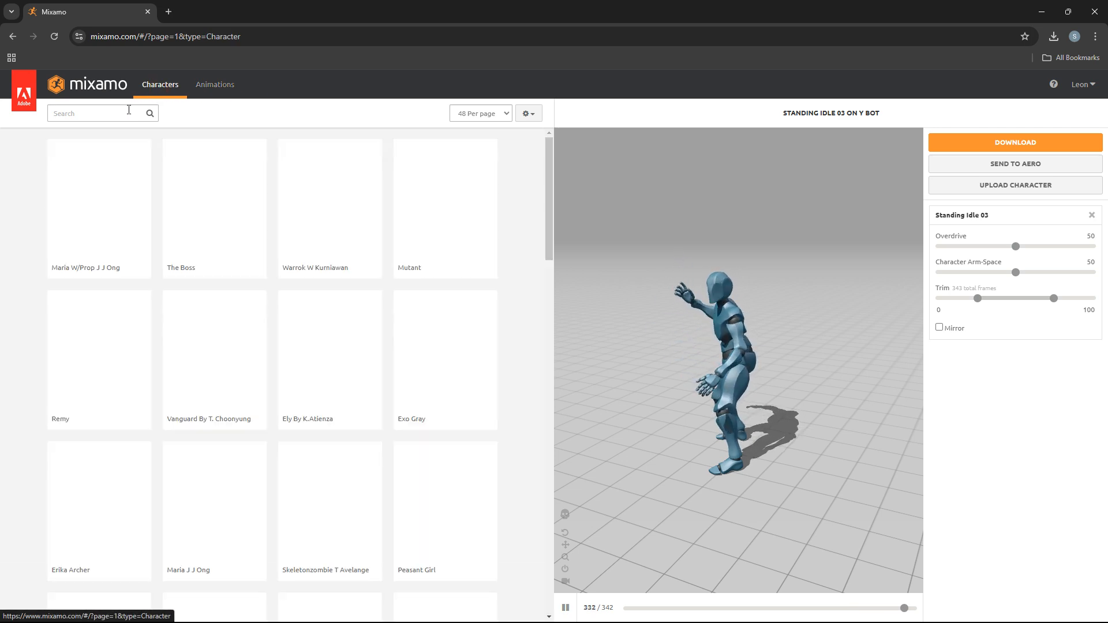
type("ybot")
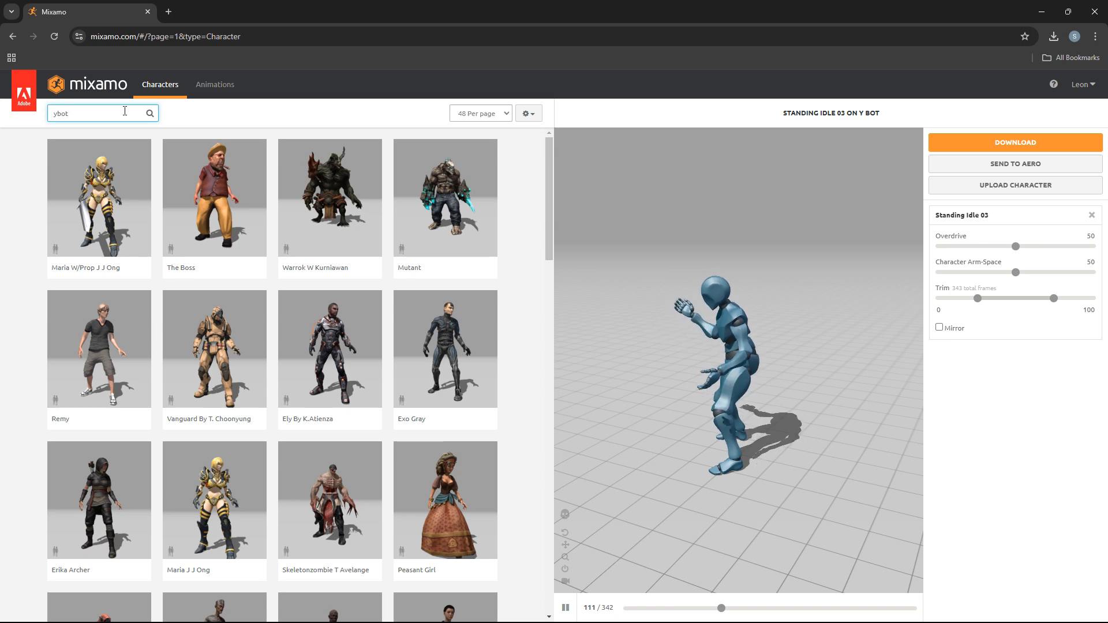
left_click(156, 113)
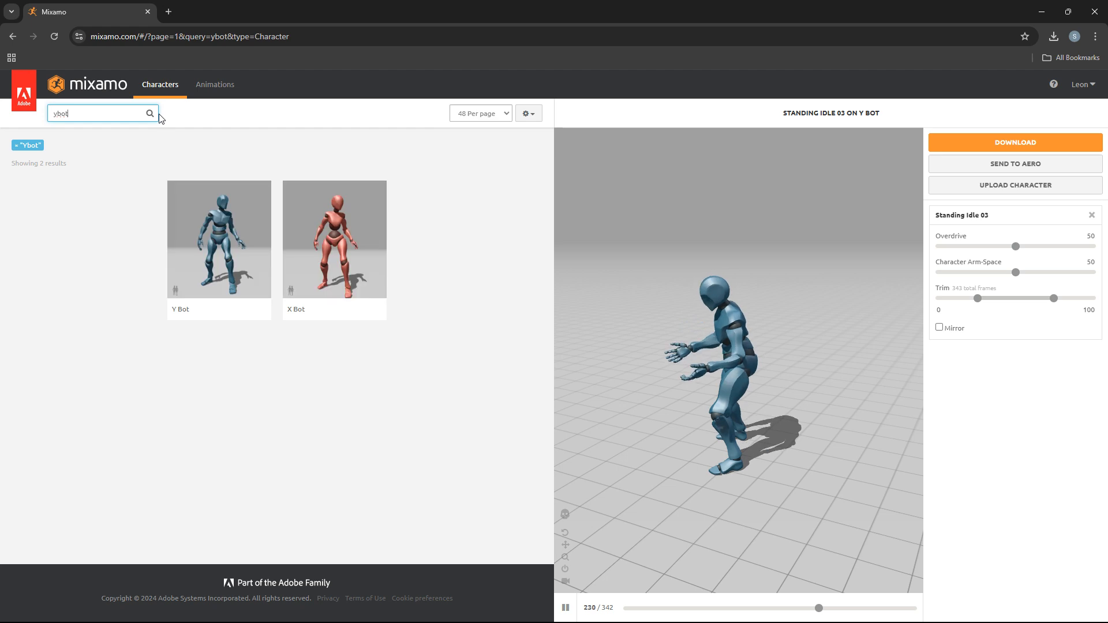
left_click(199, 247)
left_click(760, 245)
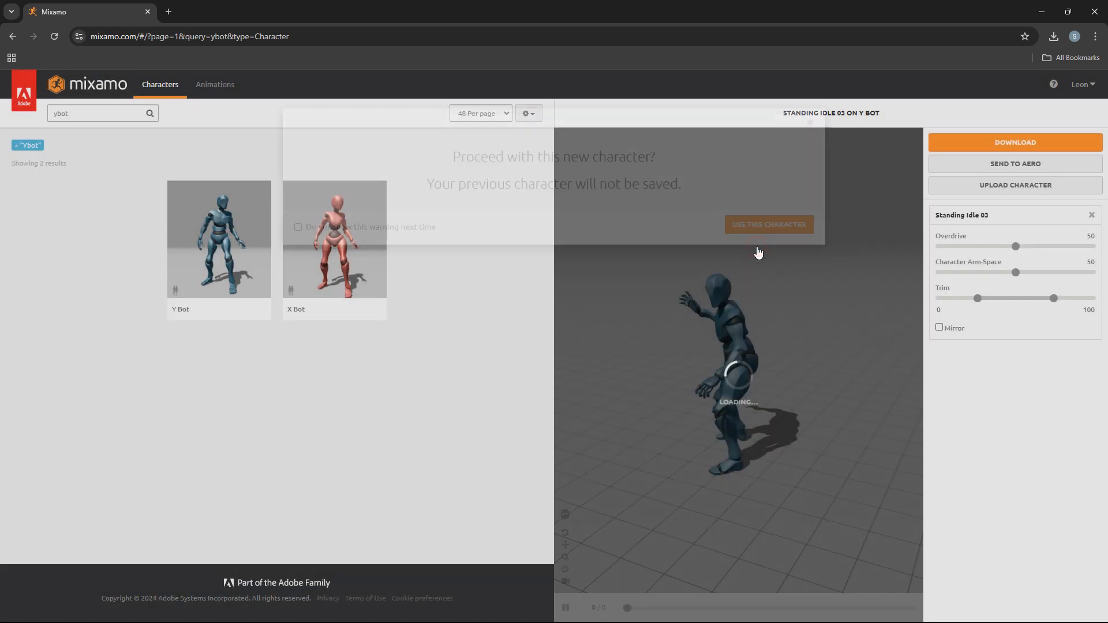
Clear the character search filter and search the Mixamo animations for "locomotion"
left_click(16, 145)
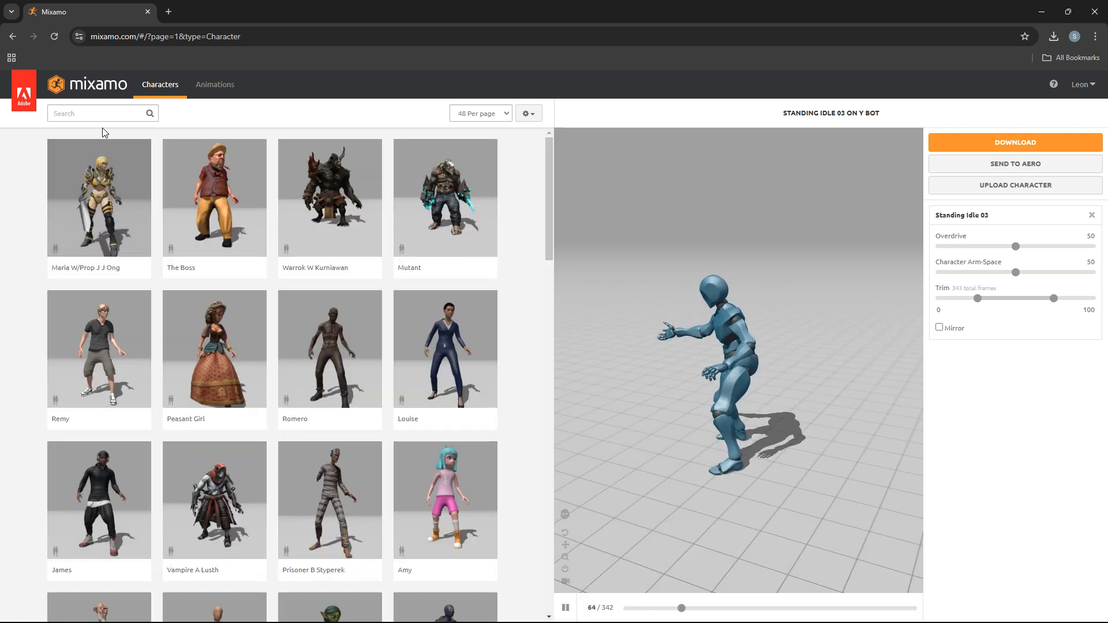
left_click(103, 113)
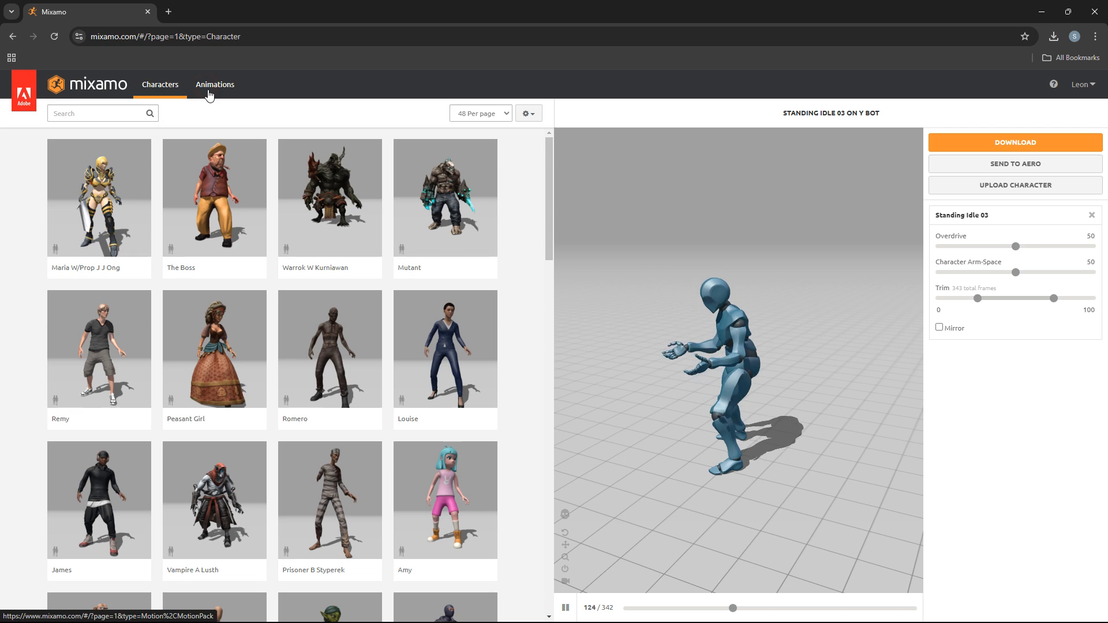
left_click(102, 117)
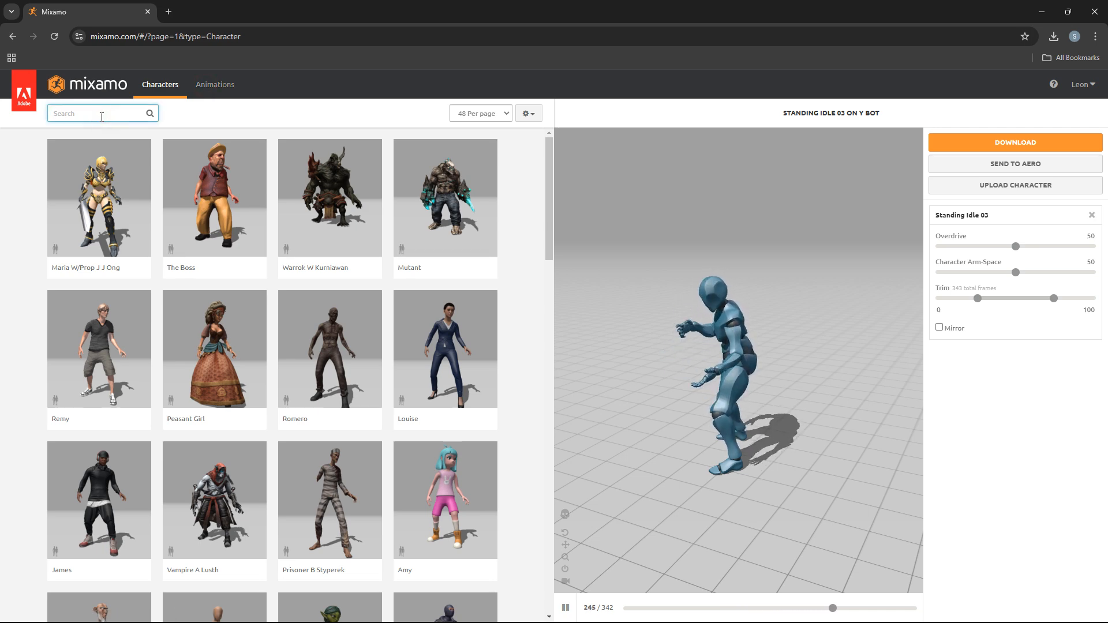
left_click(211, 85)
left_click(99, 116)
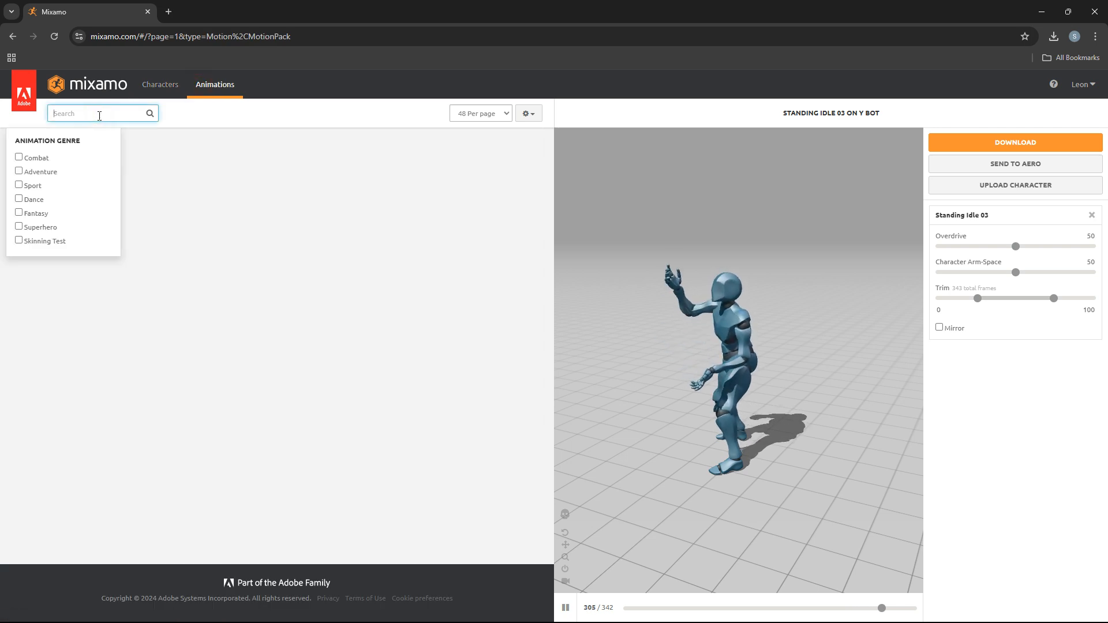
type("locomotion")
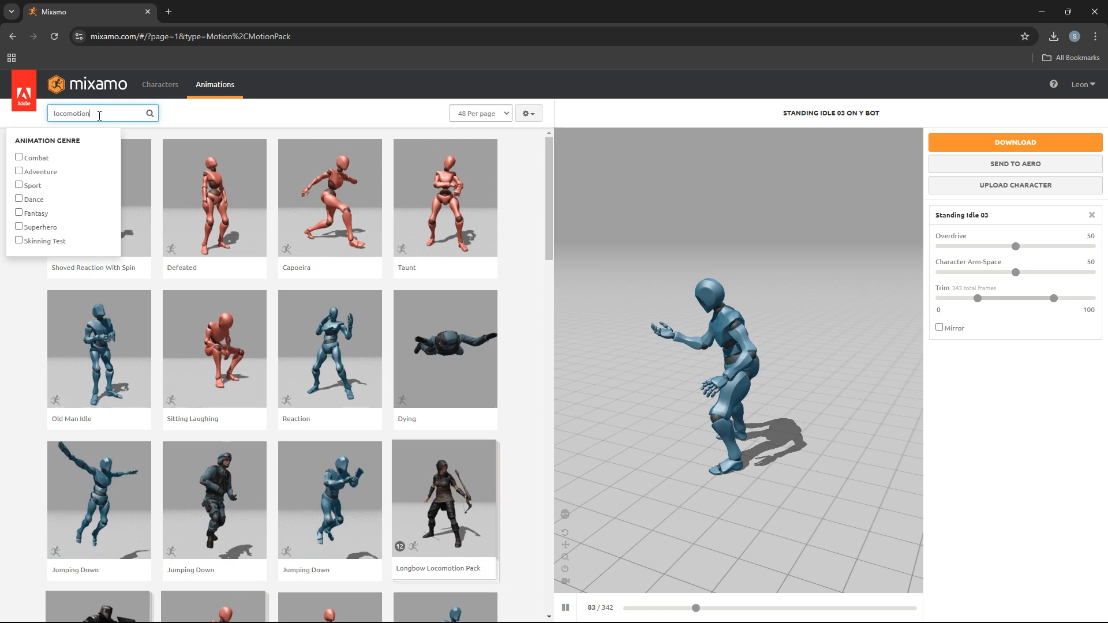
key("Return")
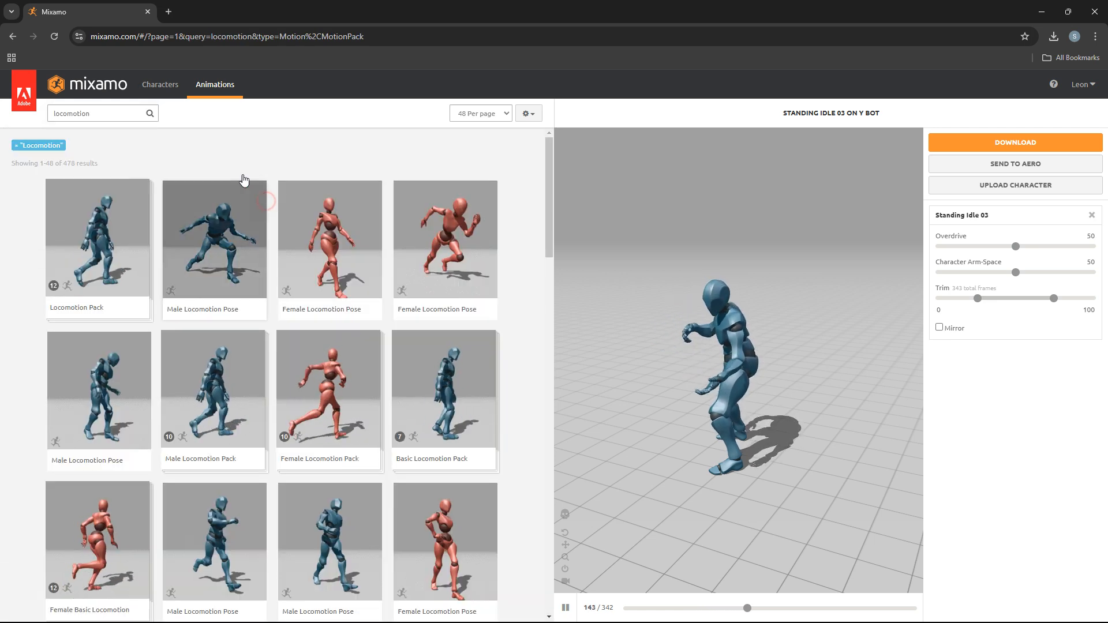
Download the Locomotion Pack for Y Bot as FBX Binary in T-pose at 30 frames per second with uniform keyframe reduction
left_click(97, 252)
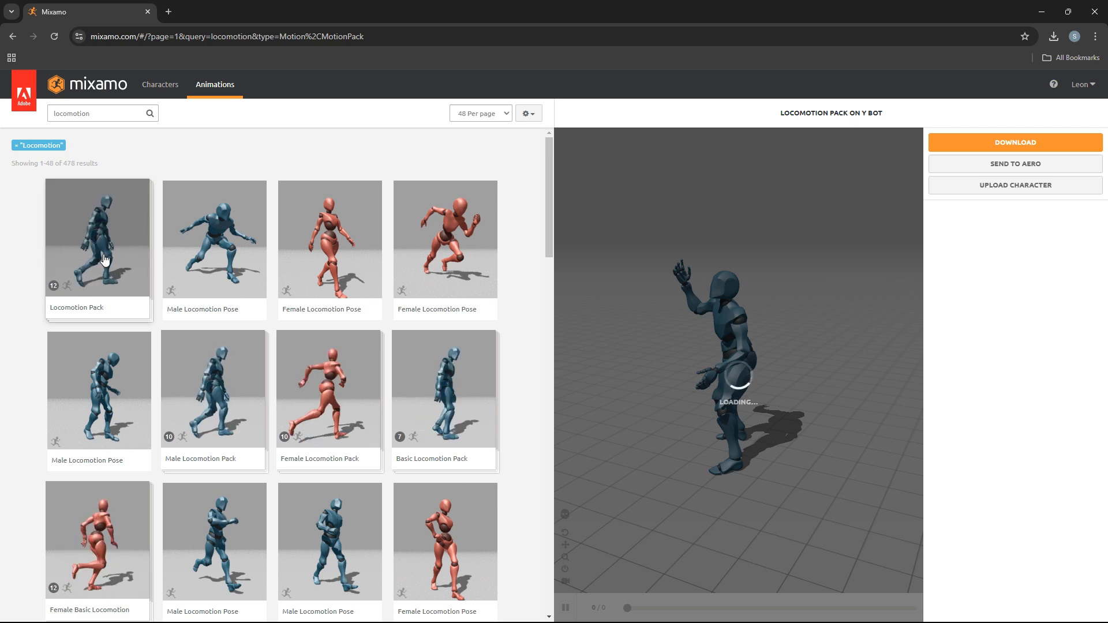
left_click(936, 145)
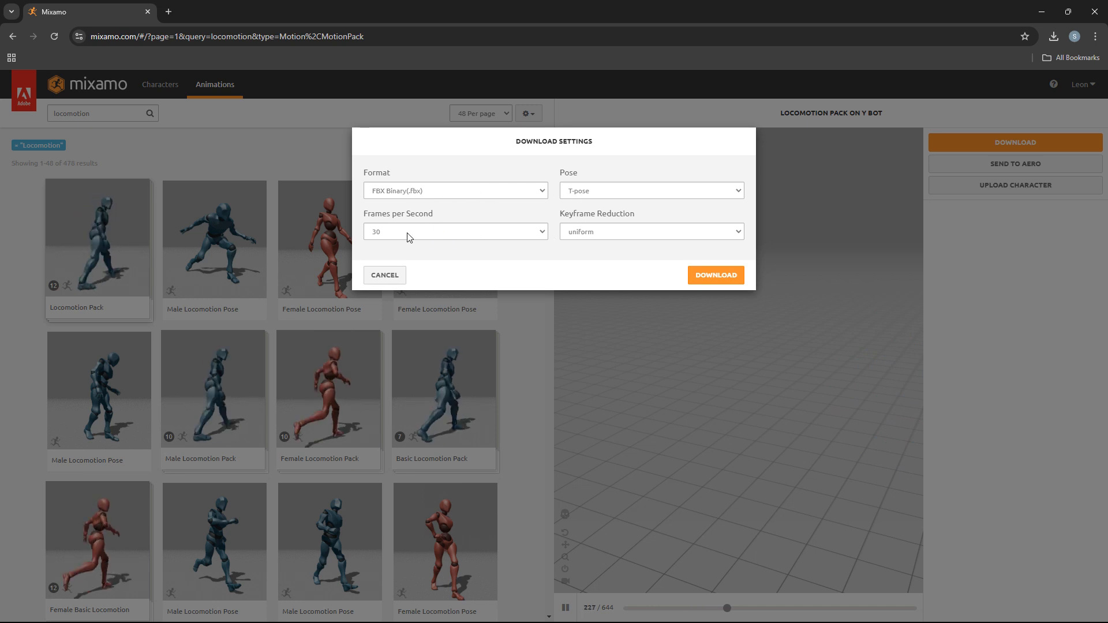
left_click(703, 275)
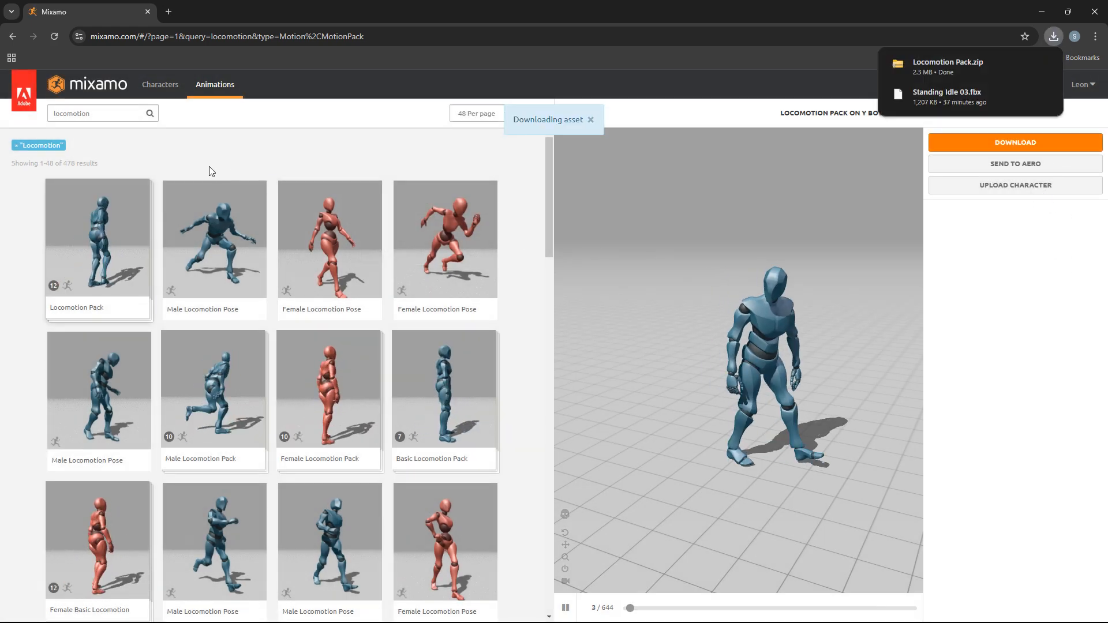
Replace the animation search term with "pack" to list the available animation packs
left_click(101, 113)
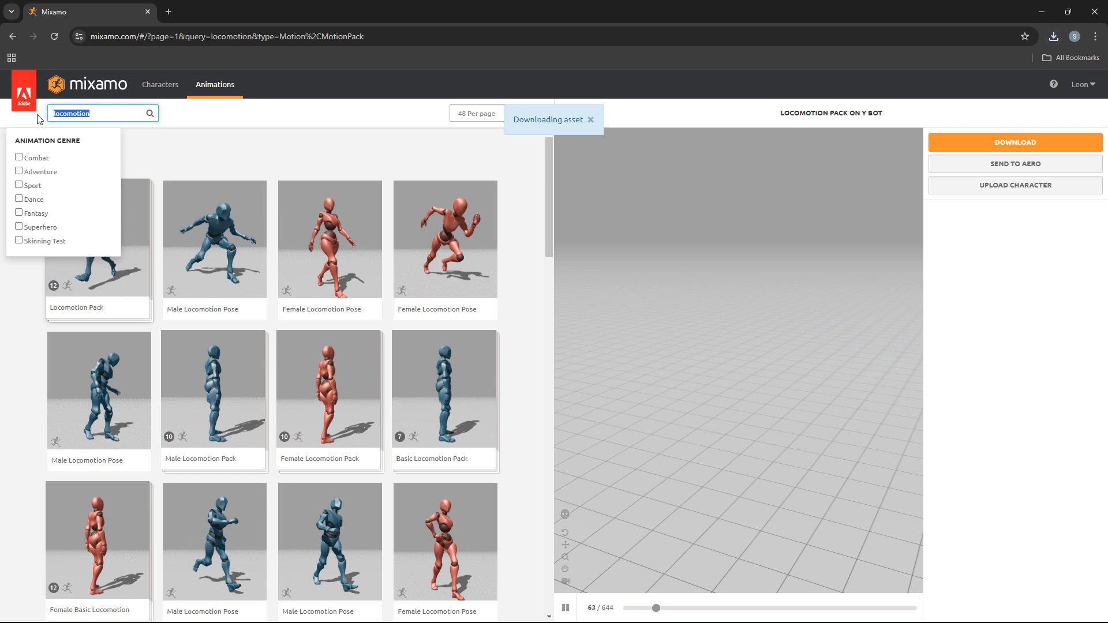
type("pack")
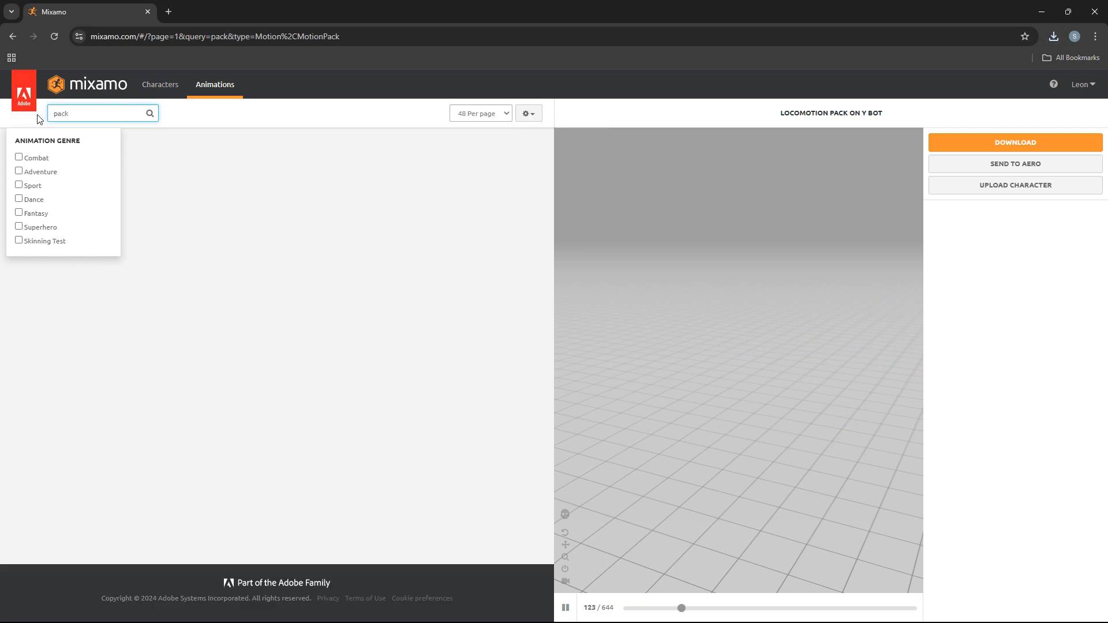
left_click(7, 320)
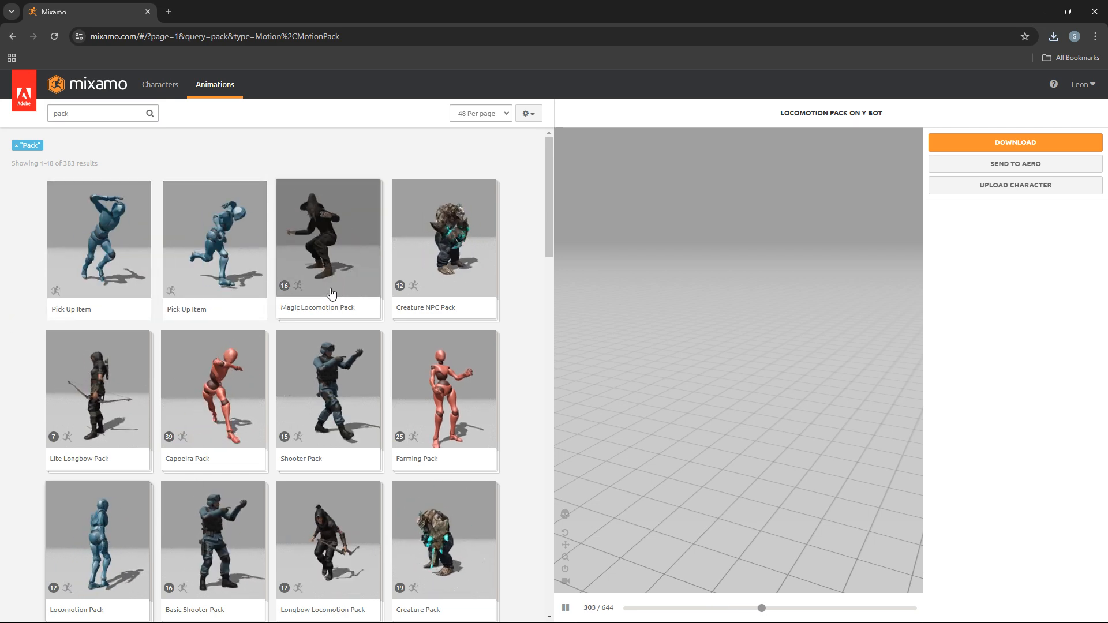
Find the Pro Magic Pack and download it as FBX Binary in T-pose at 30 frames per second
scroll(221, 359, "down", 2)
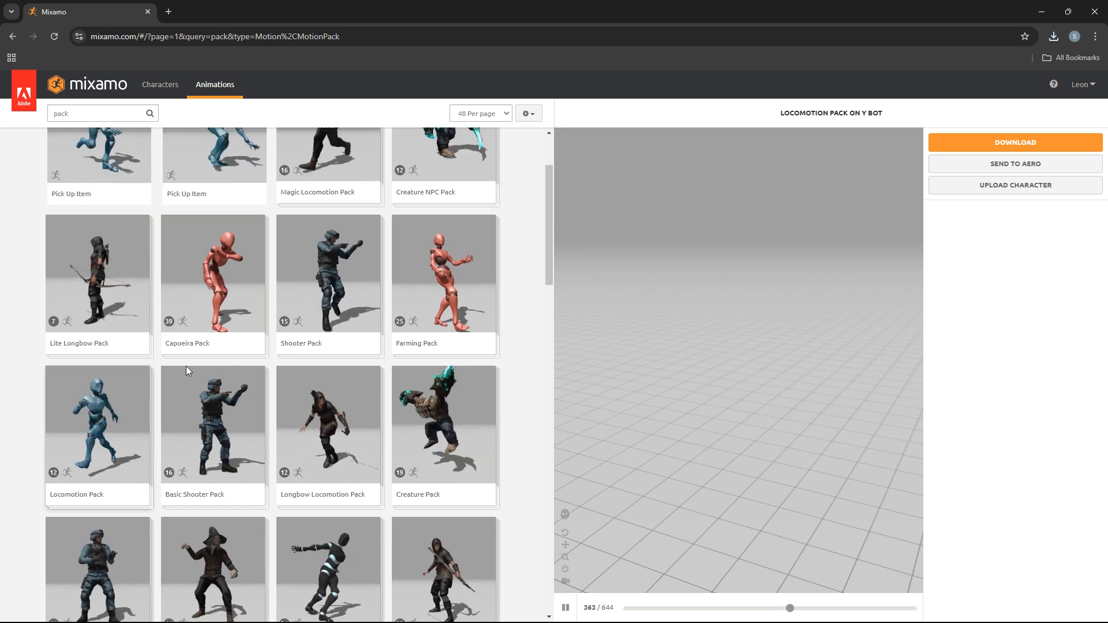
scroll(346, 439, "down", 12)
left_click(358, 455)
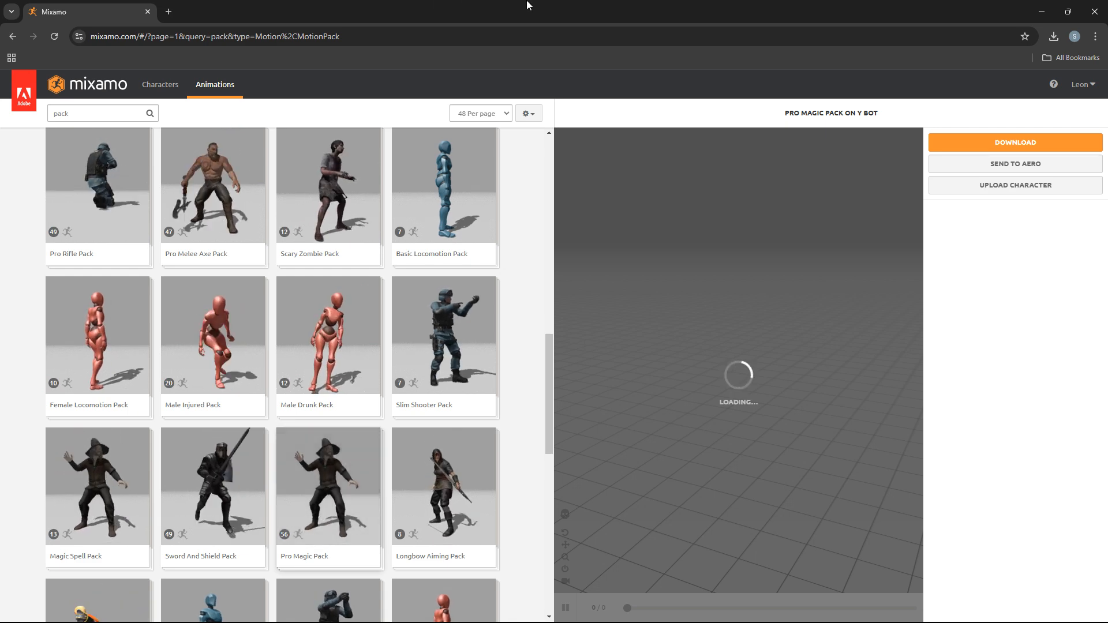
left_click(947, 138)
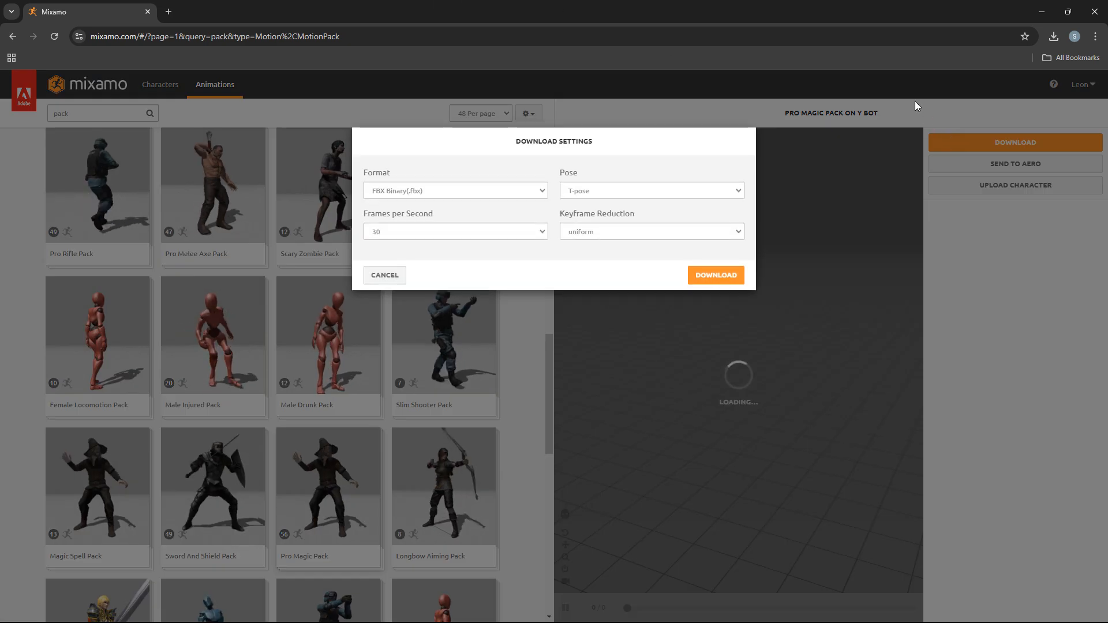
left_click(713, 273)
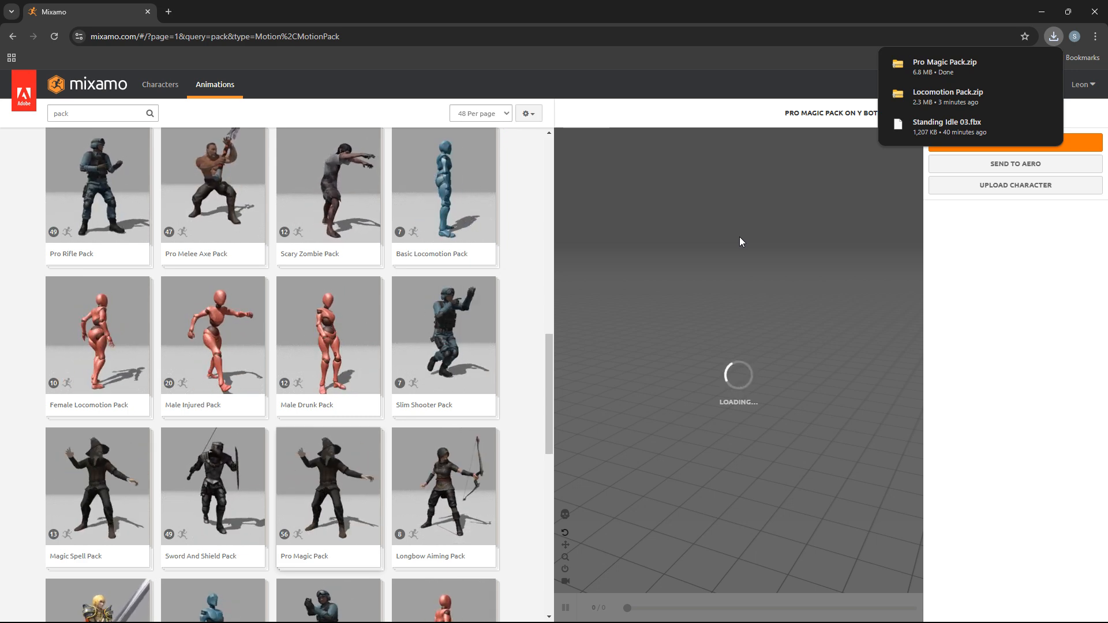
Download the Sword And Shield Pack and the Pro Melee Axe Pack for Y Bot
left_click(226, 459)
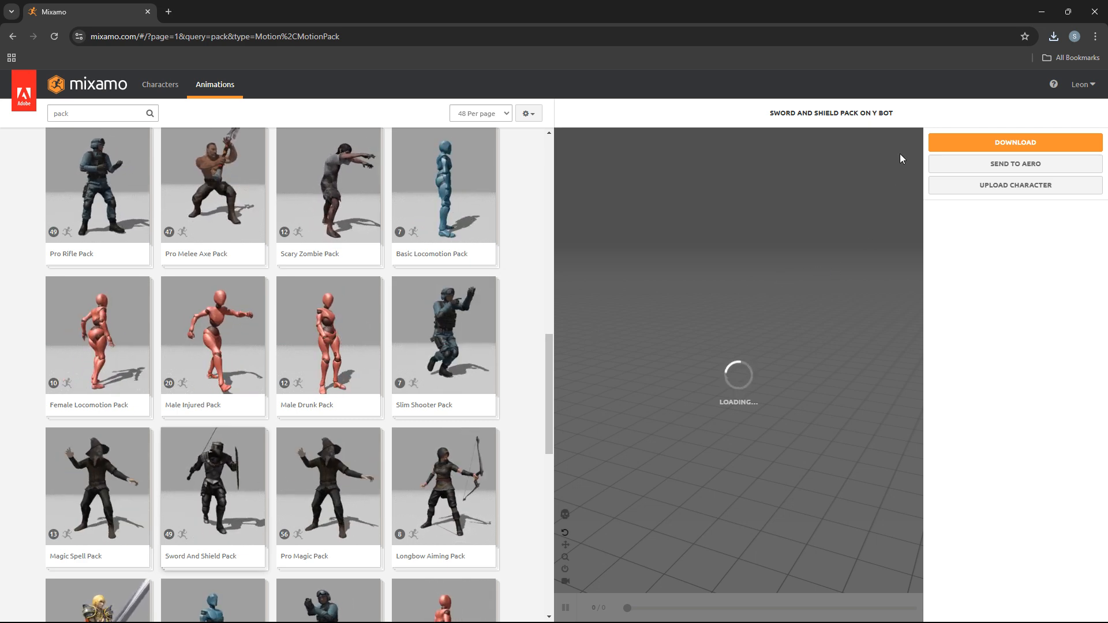
left_click(967, 143)
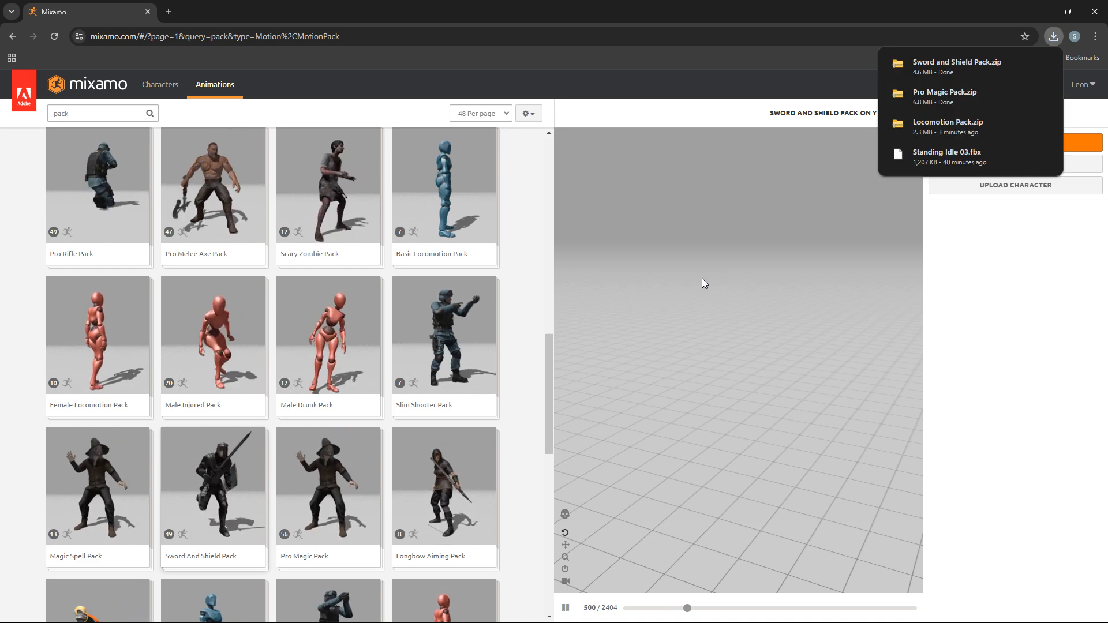
left_click(213, 191)
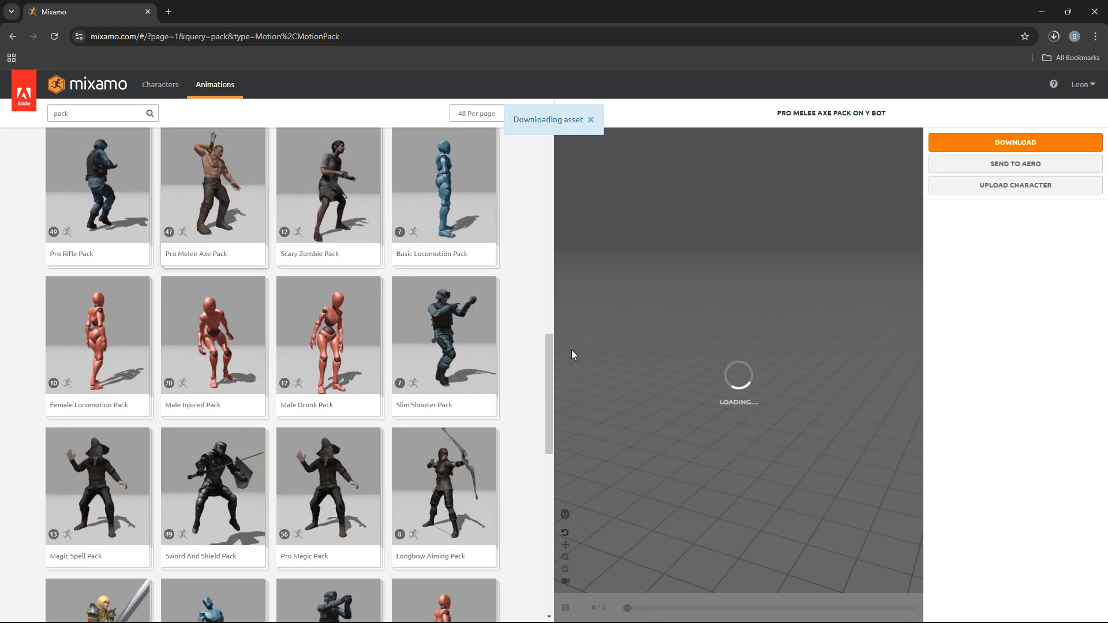
Find the Great Sword Pack further down the results and download it for Y Bot
left_click_drag(550, 367, 566, 461)
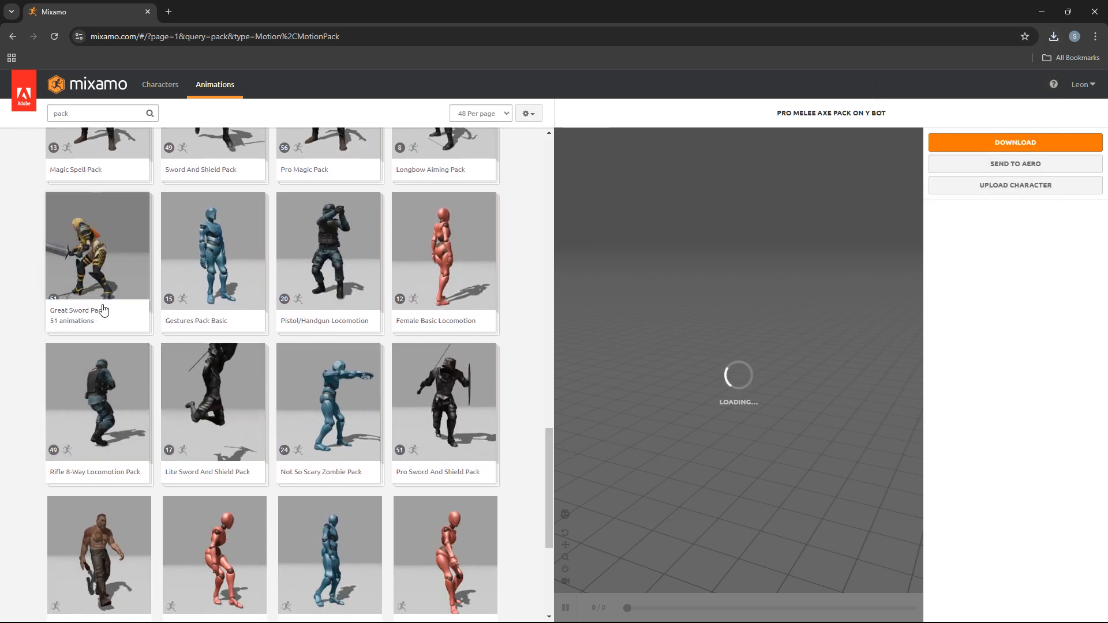
left_click(112, 285)
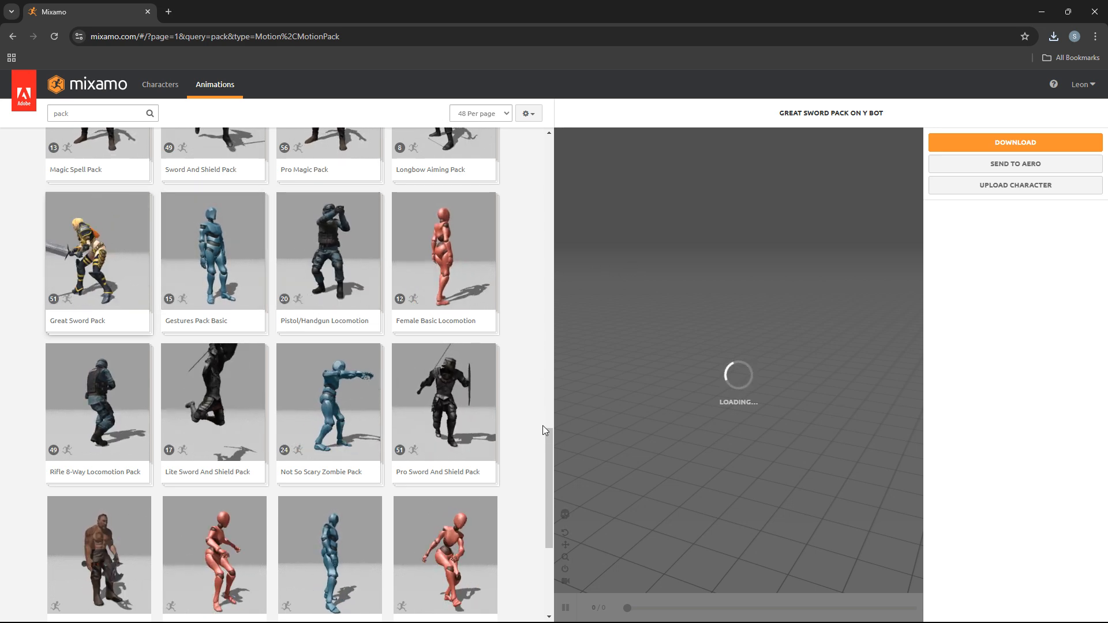
left_click_drag(551, 441, 559, 484)
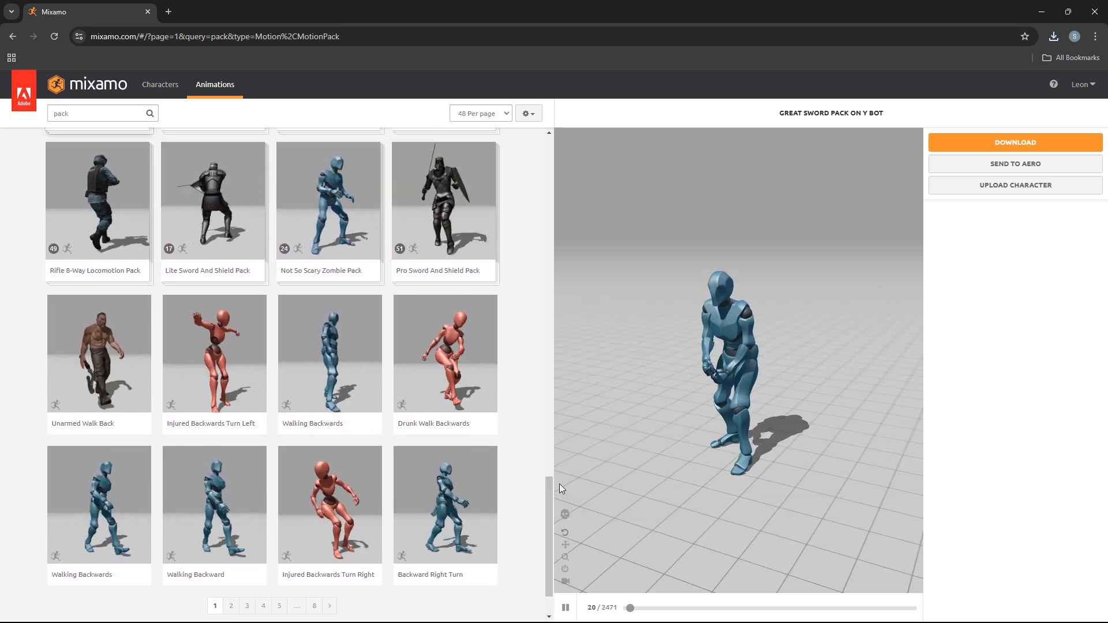
left_click(986, 149)
left_click(717, 273)
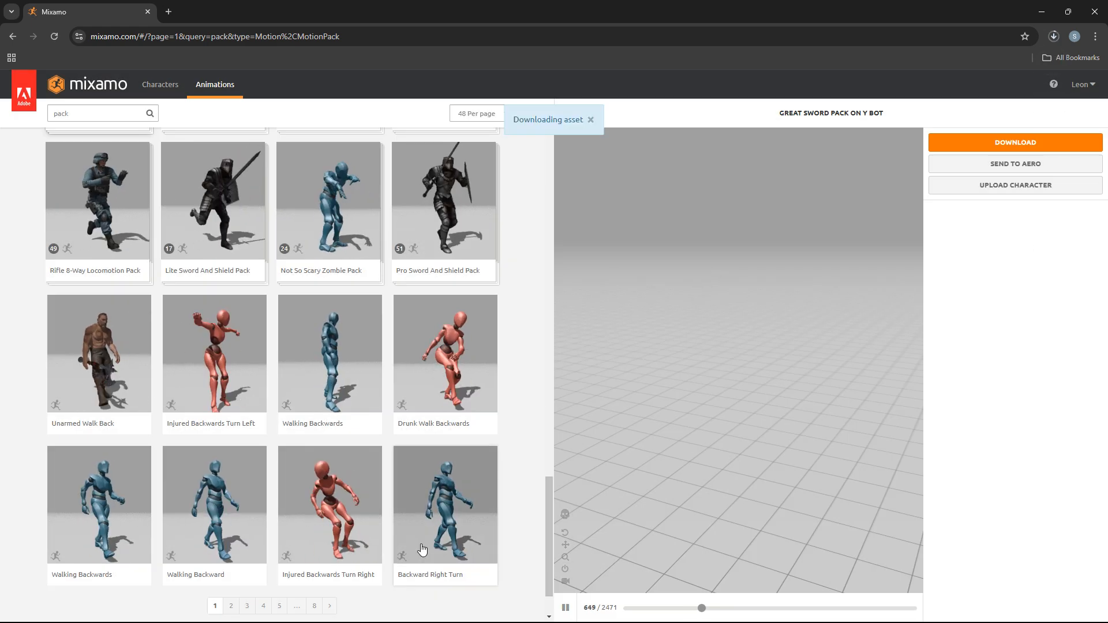
Browse the second page of the "pack" search results for further animation packs
left_click(233, 606)
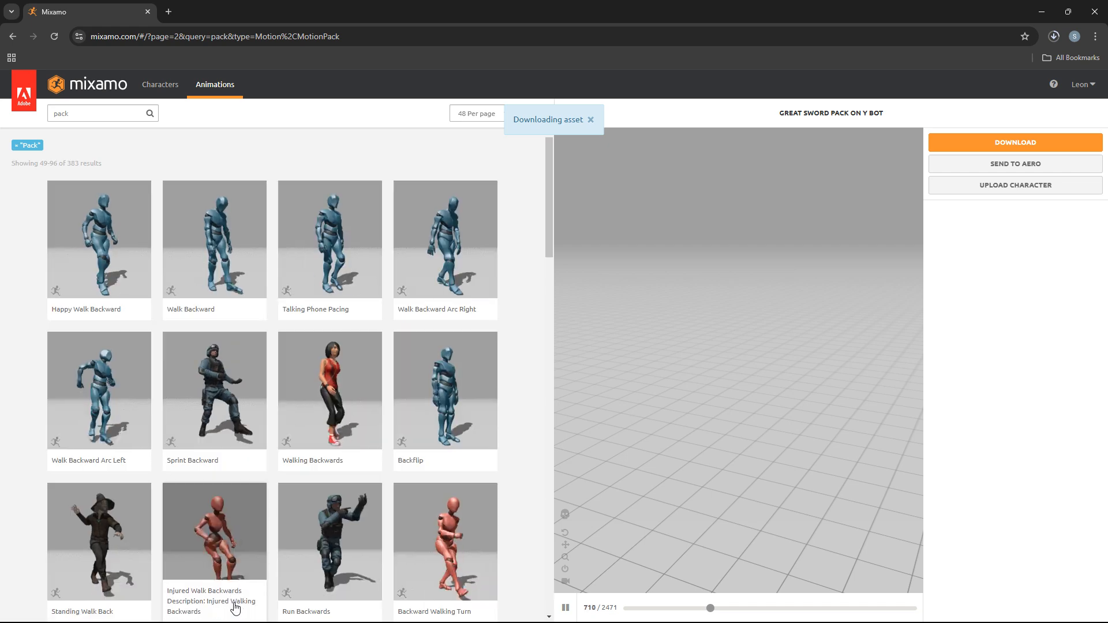
scroll(256, 559, "down", 3)
scroll(285, 553, "down", 15)
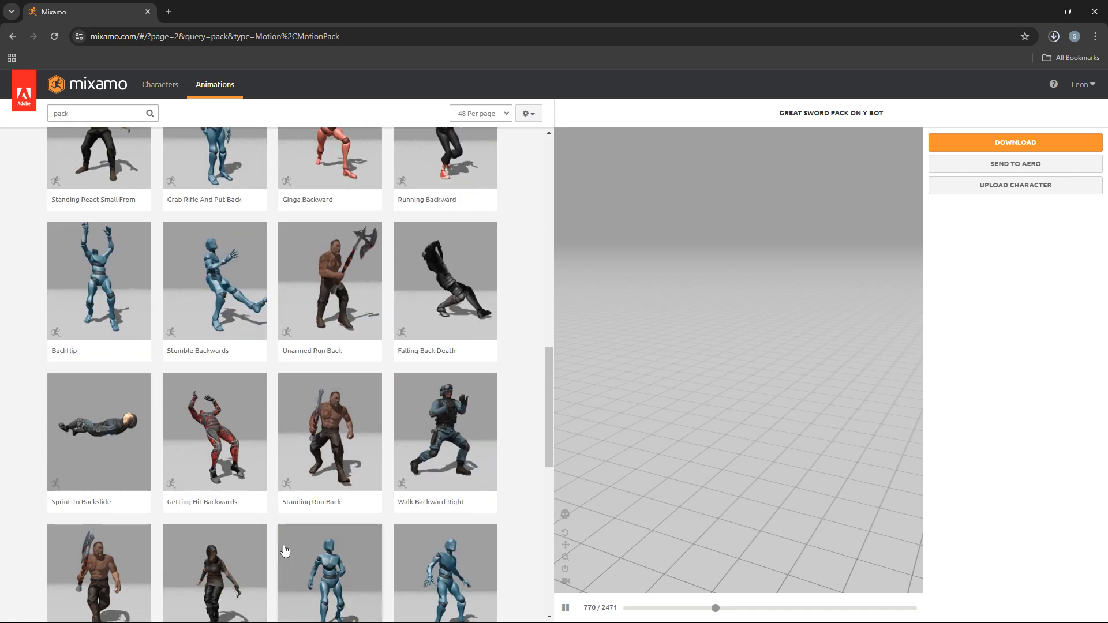
scroll(285, 553, "down", 7)
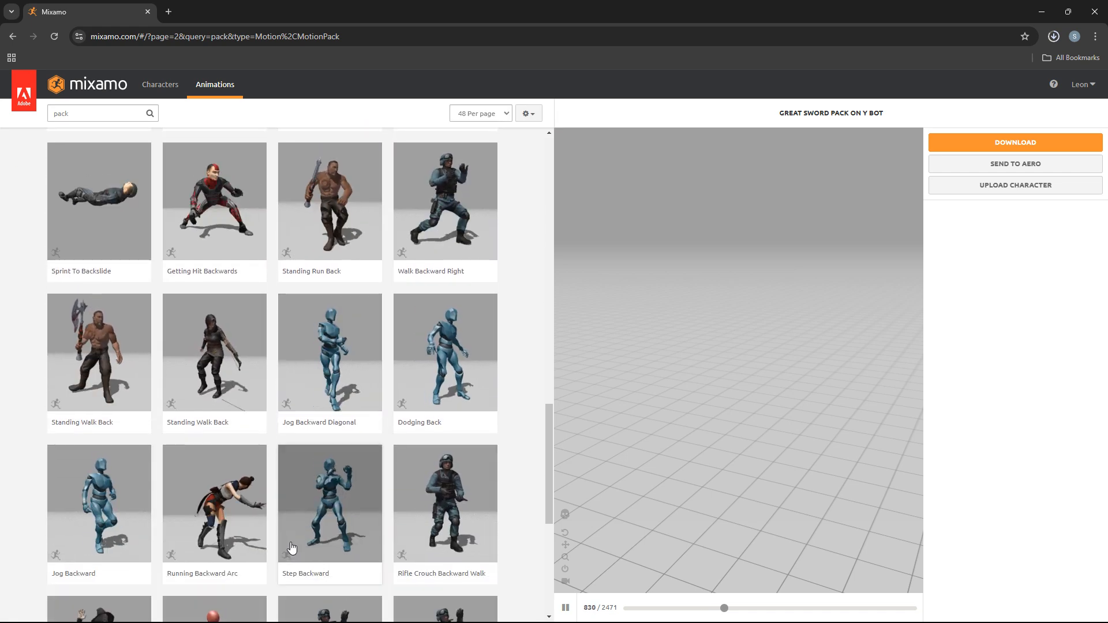
scroll(295, 548, "down", 3)
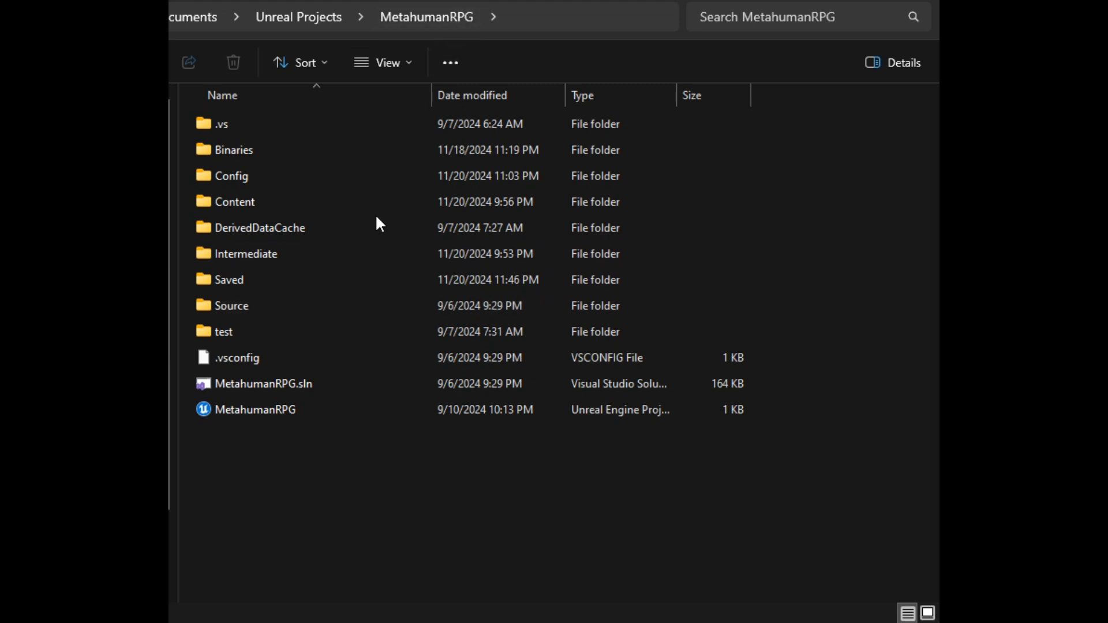
Switch to File Explorer, create a folder named Assets in the MetahumanRPG project directory, and open it
right_click(291, 491)
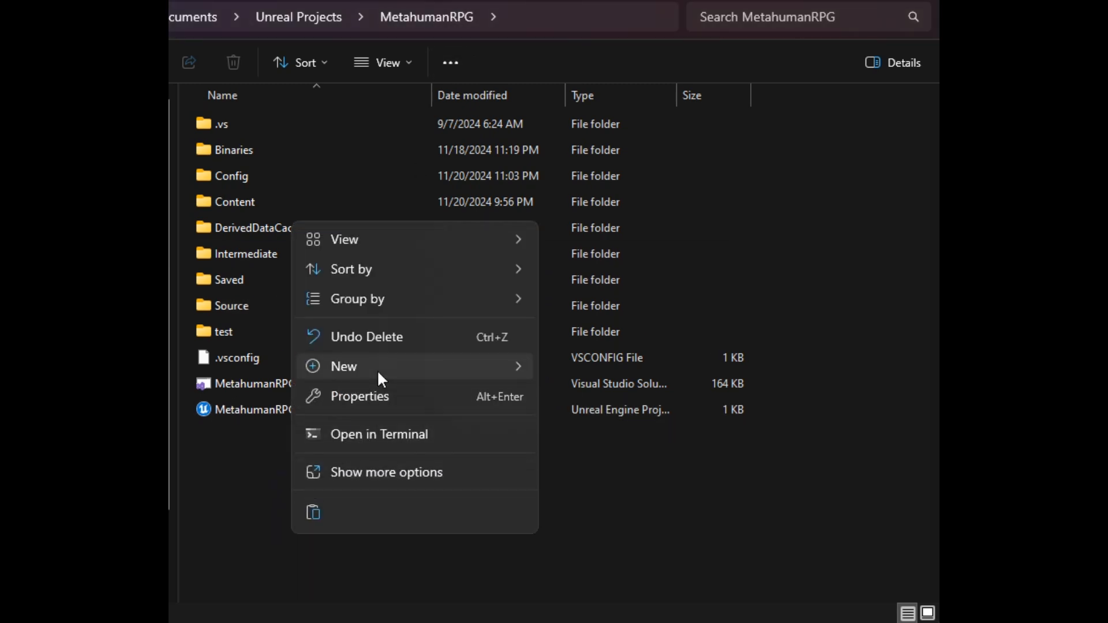
mouse_move(381, 379)
left_click(639, 370)
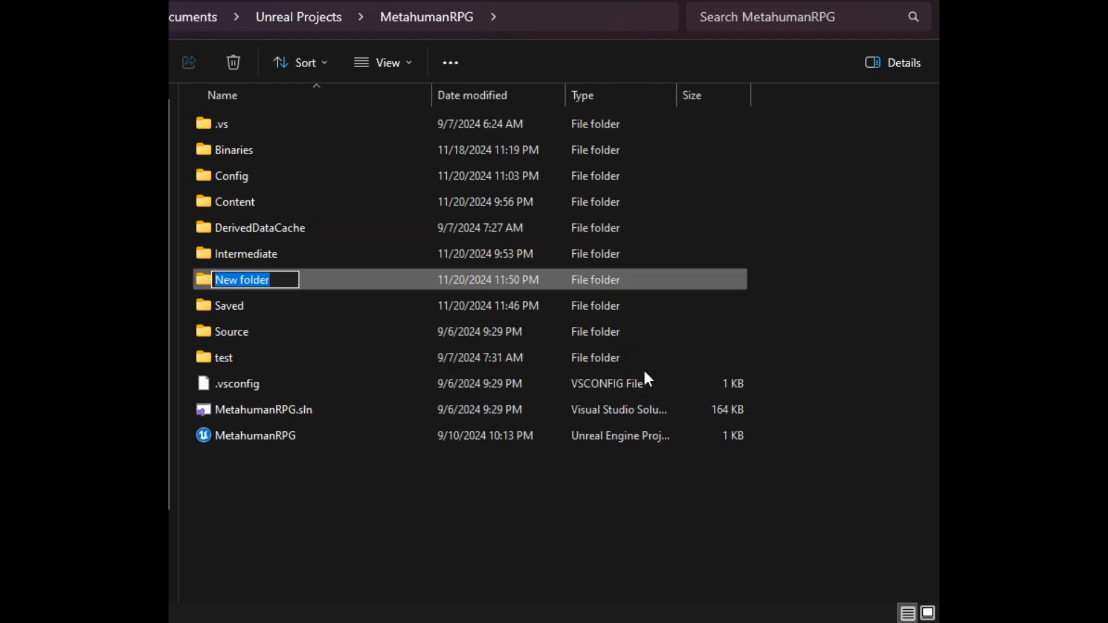
type("Asse")
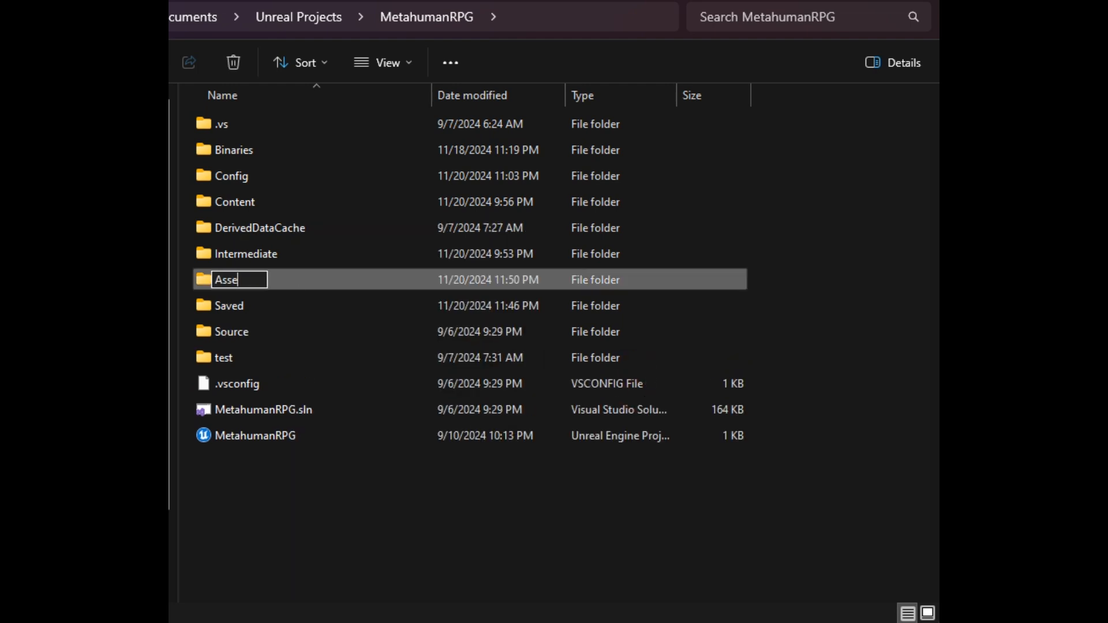
type("ts")
key("Return")
left_click(329, 157)
double_click(329, 158)
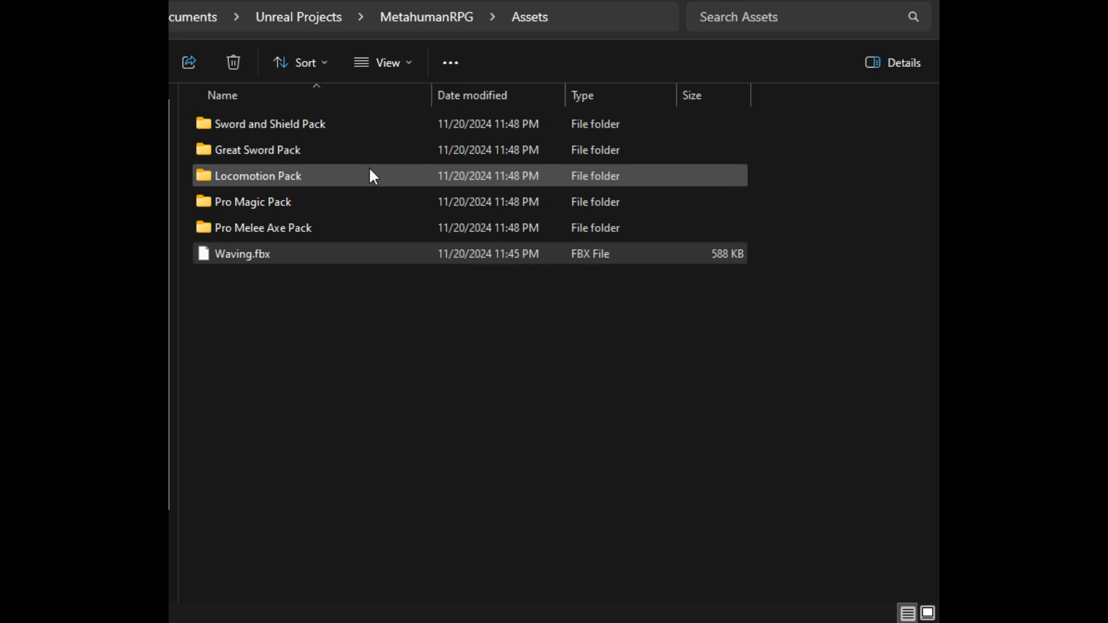
left_click(367, 258)
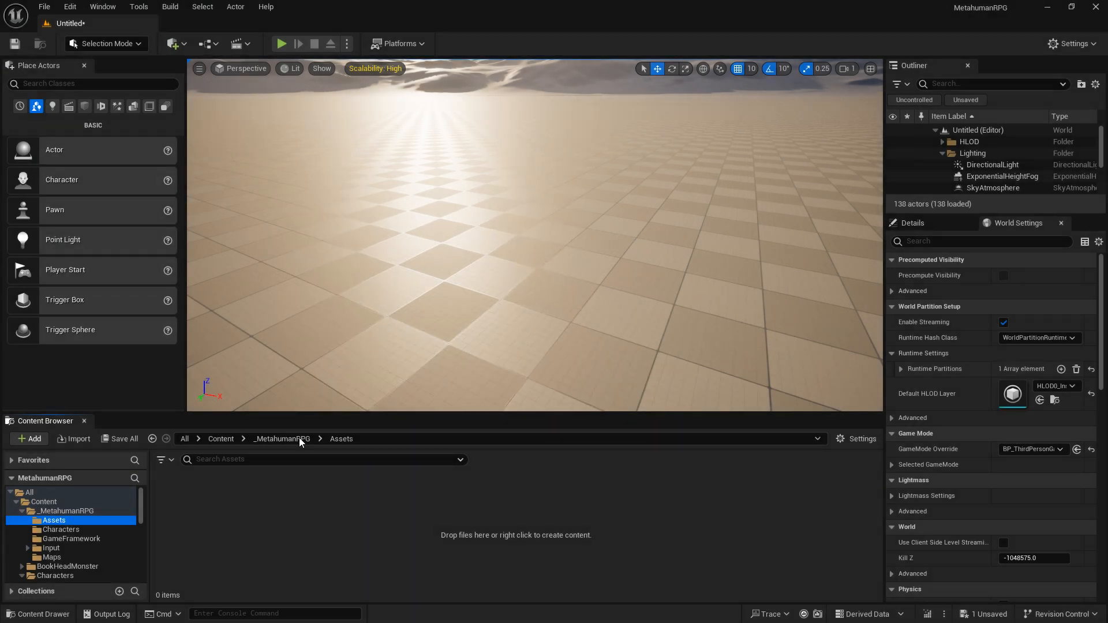
Switch to Unreal Editor and try to add a folder named Assets inside the _MetahumanRPG content folder
left_click(278, 442)
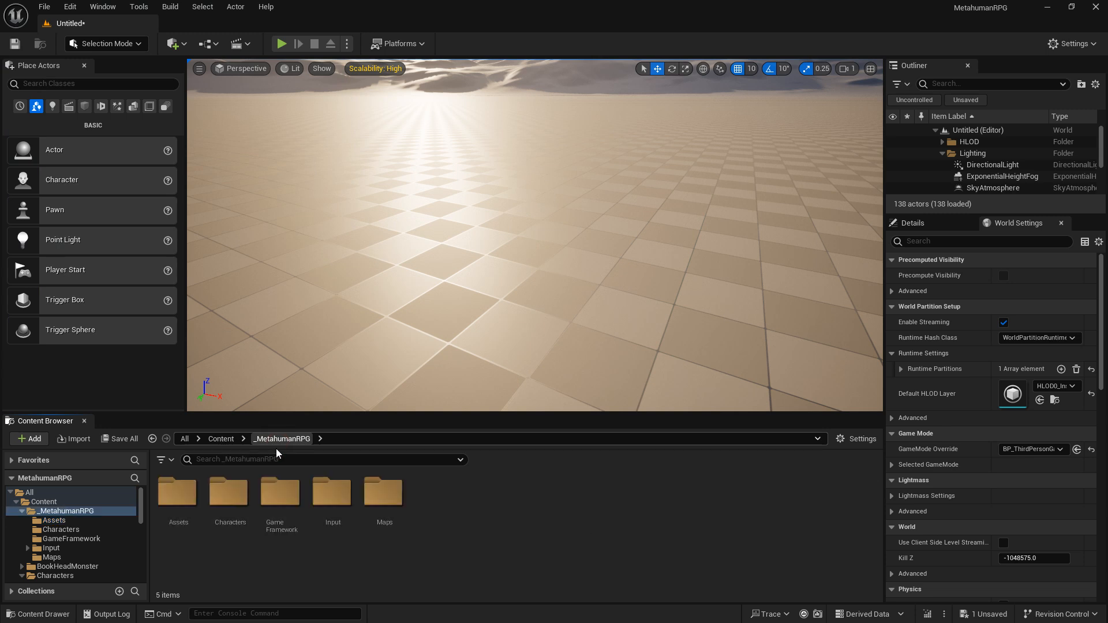
right_click(209, 568)
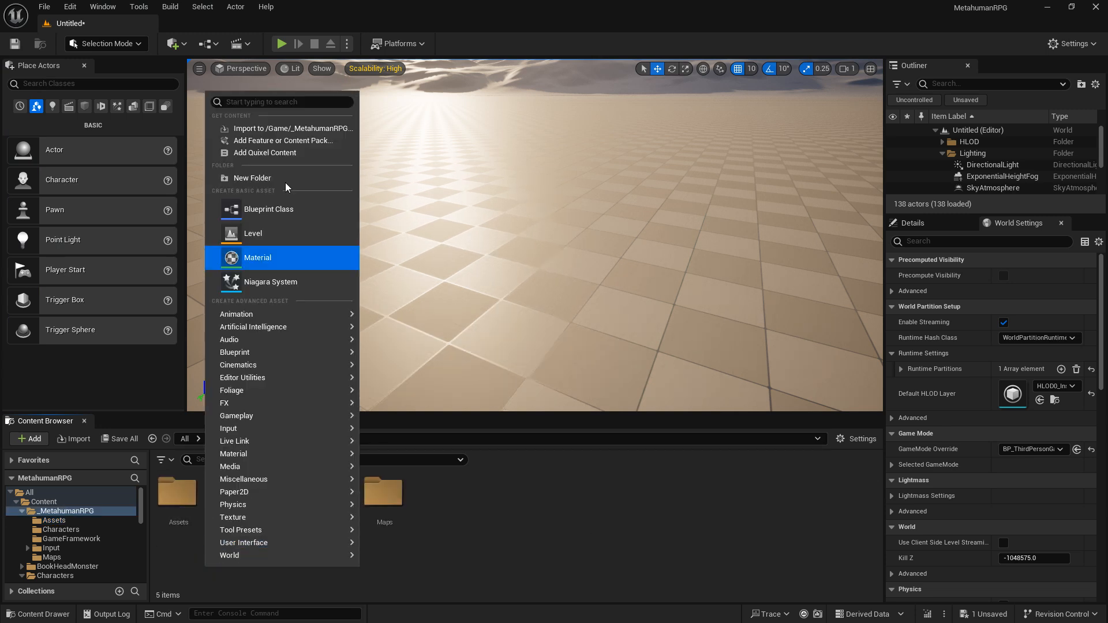
left_click(433, 334)
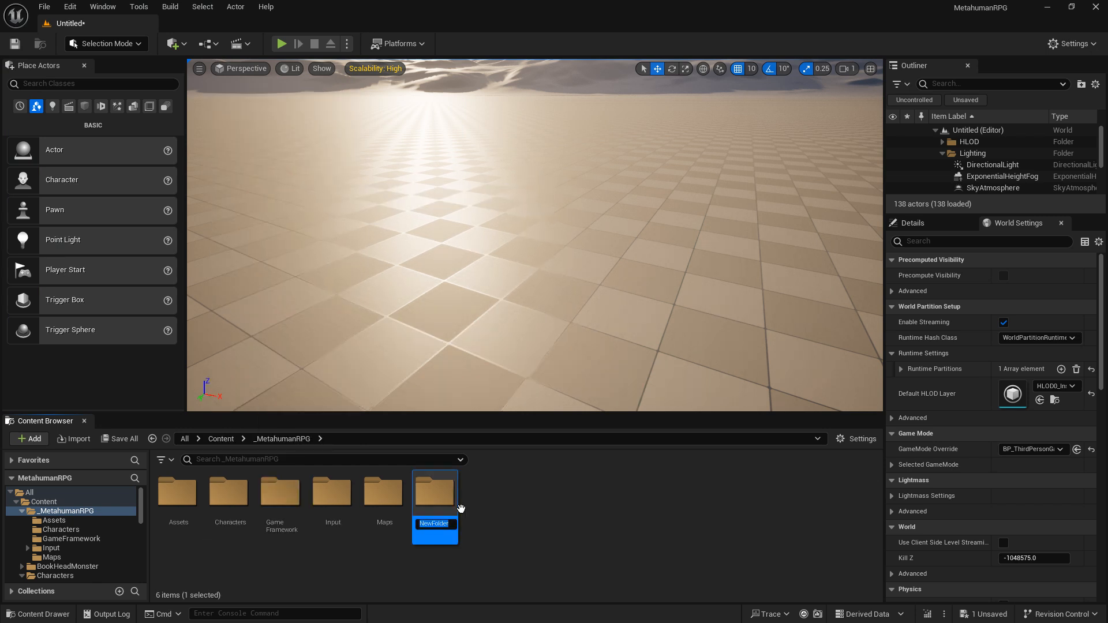
type("Assets")
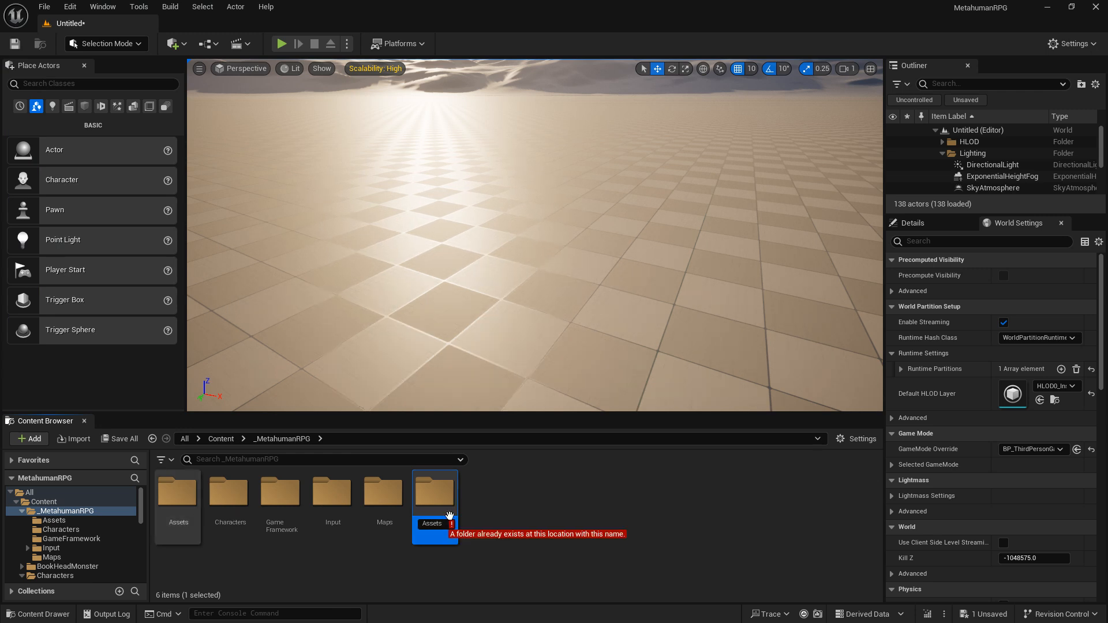
left_click(489, 504)
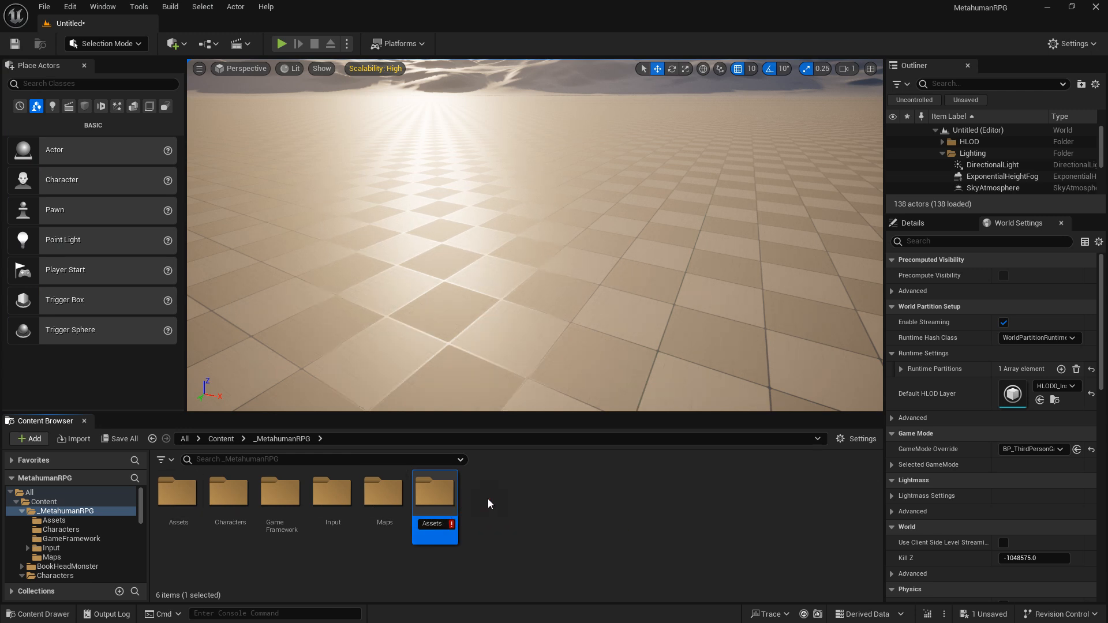
Import Y Bot.fbx from the project's Assets/Locomotion Pack directory into the Assets content folder as a skeletal mesh without an existing skeleton
double_click(184, 501)
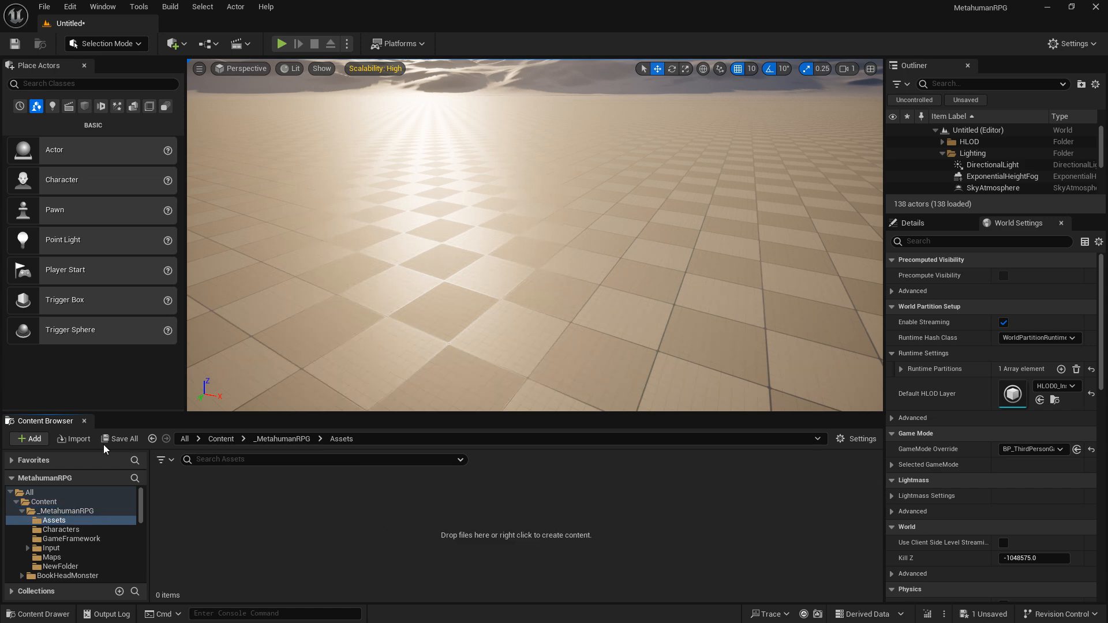
left_click(75, 439)
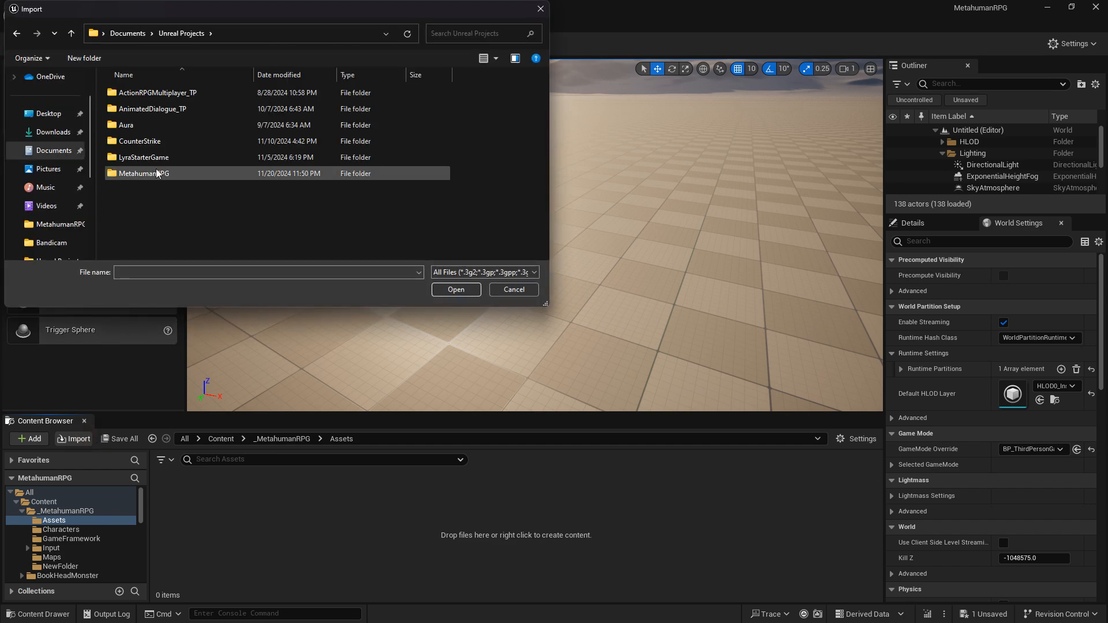
left_click(147, 176)
double_click(148, 175)
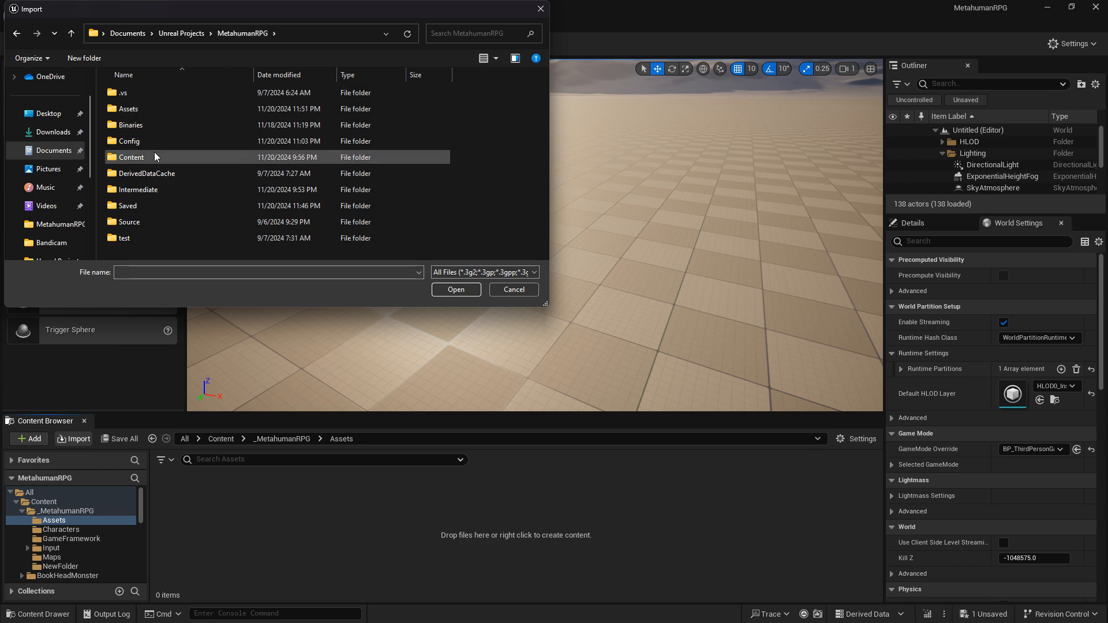
double_click(145, 110)
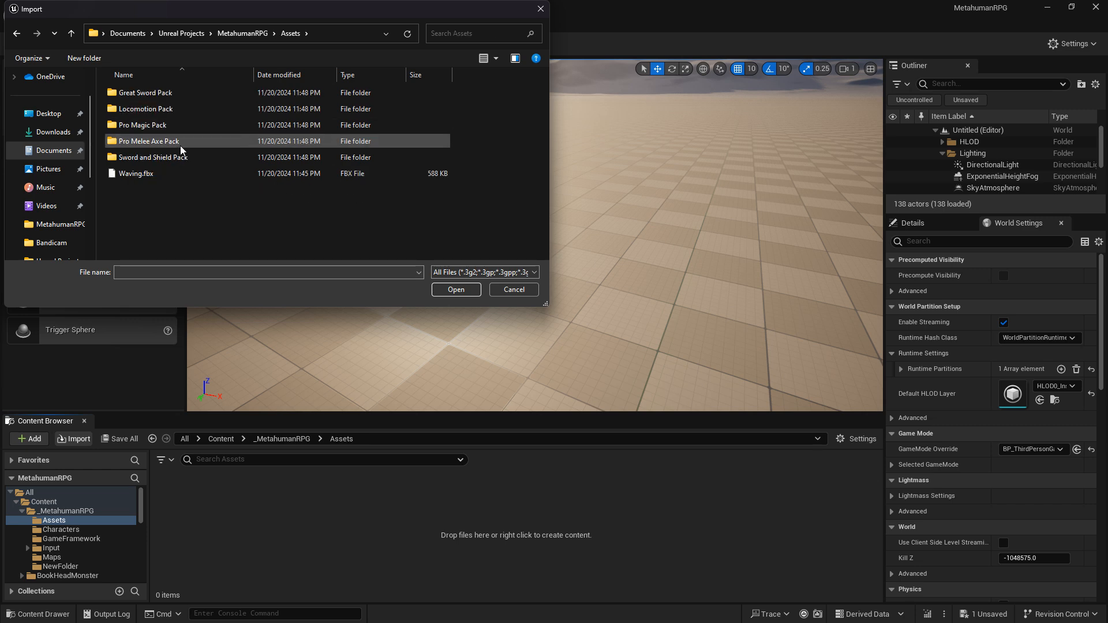
double_click(173, 106)
scroll(187, 112, "down", 1)
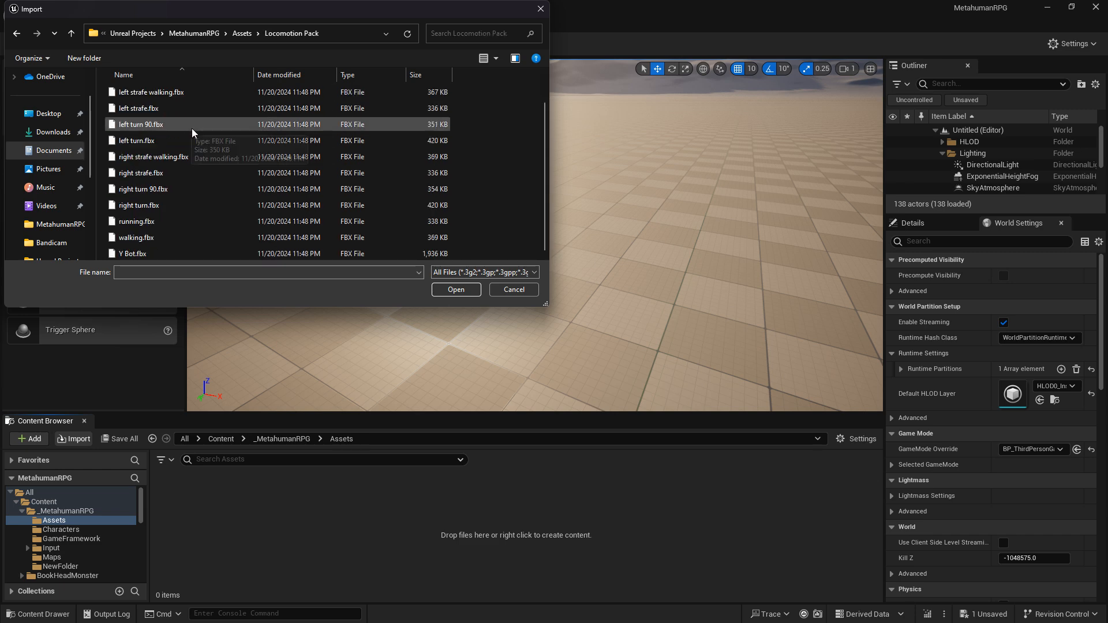
left_click(137, 255)
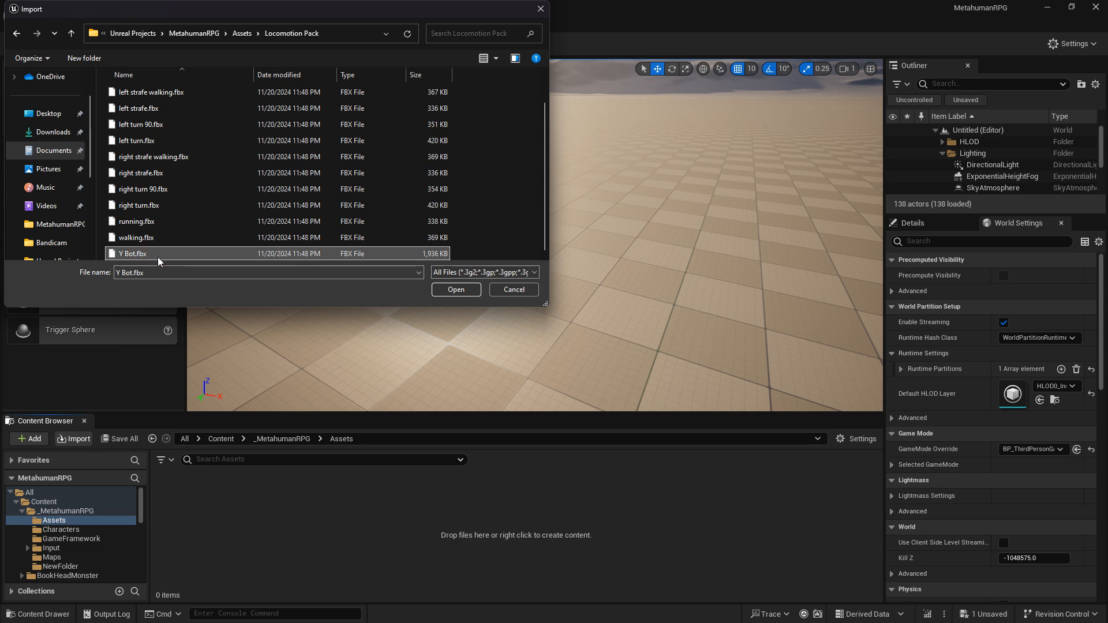
left_click(449, 290)
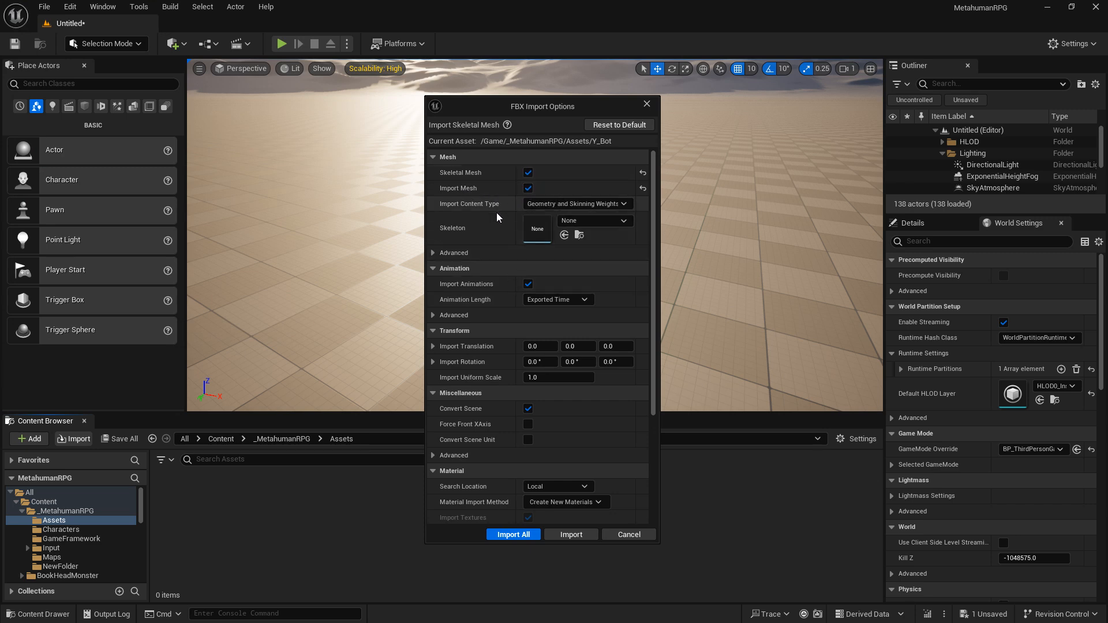
left_click(514, 535)
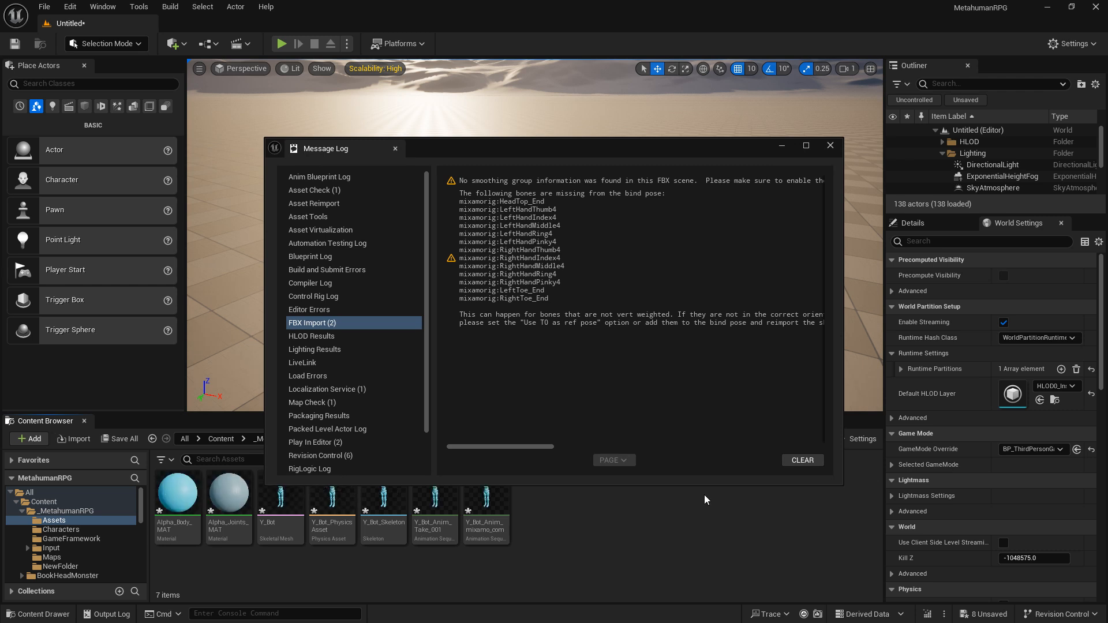
left_click(803, 460)
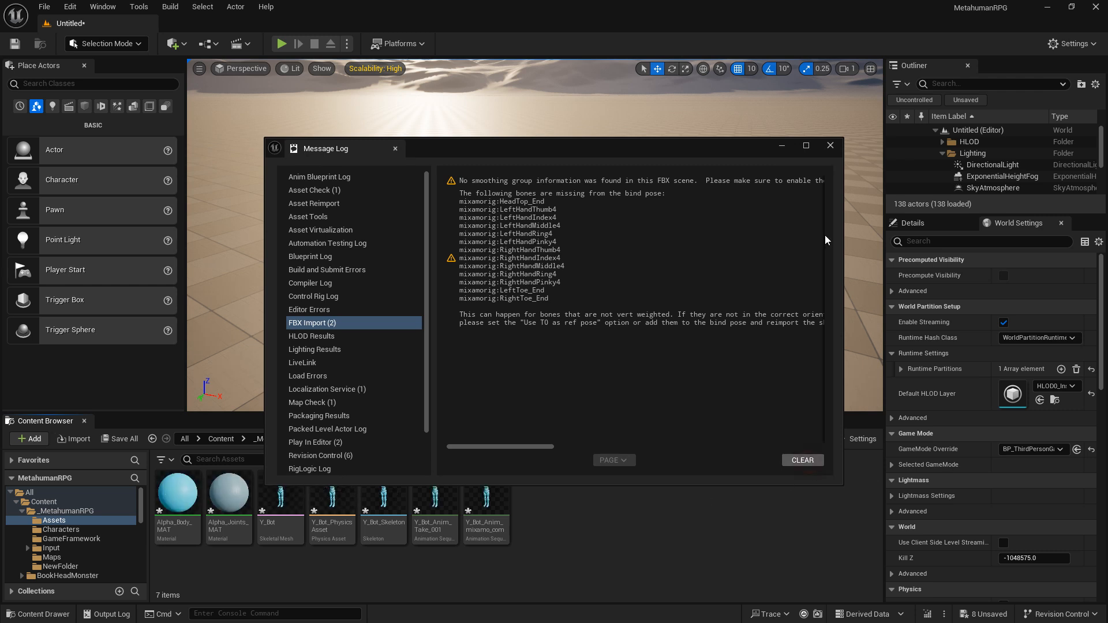
left_click(831, 145)
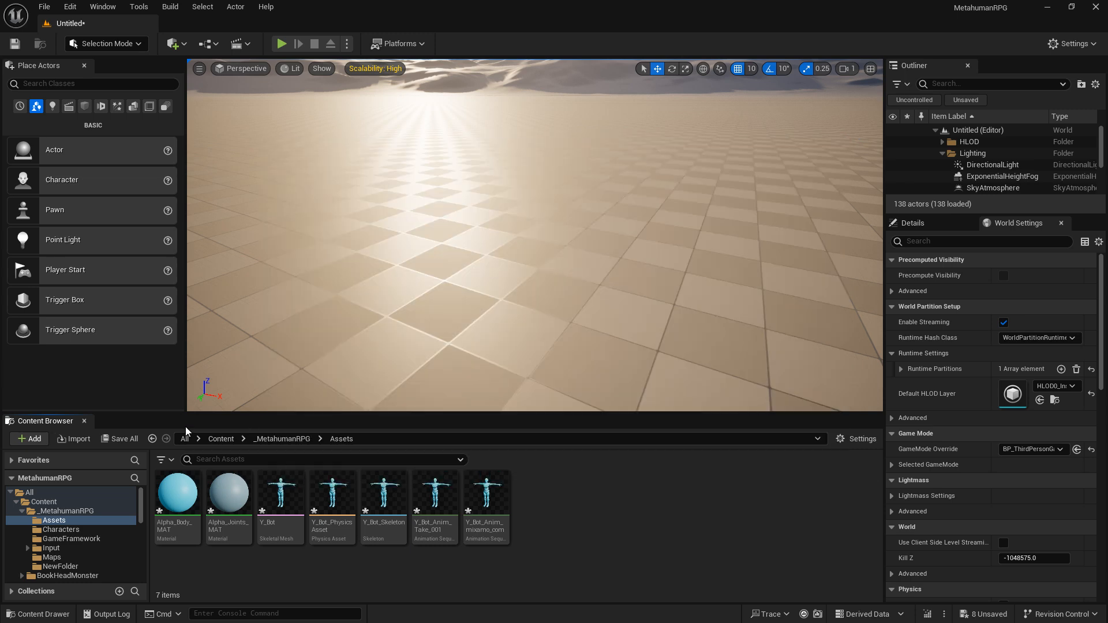
Import all Locomotion Pack animations from idle.fbx through walking.fbx into the Assets content folder, using Y_Bot_Skeleton
left_click(87, 439)
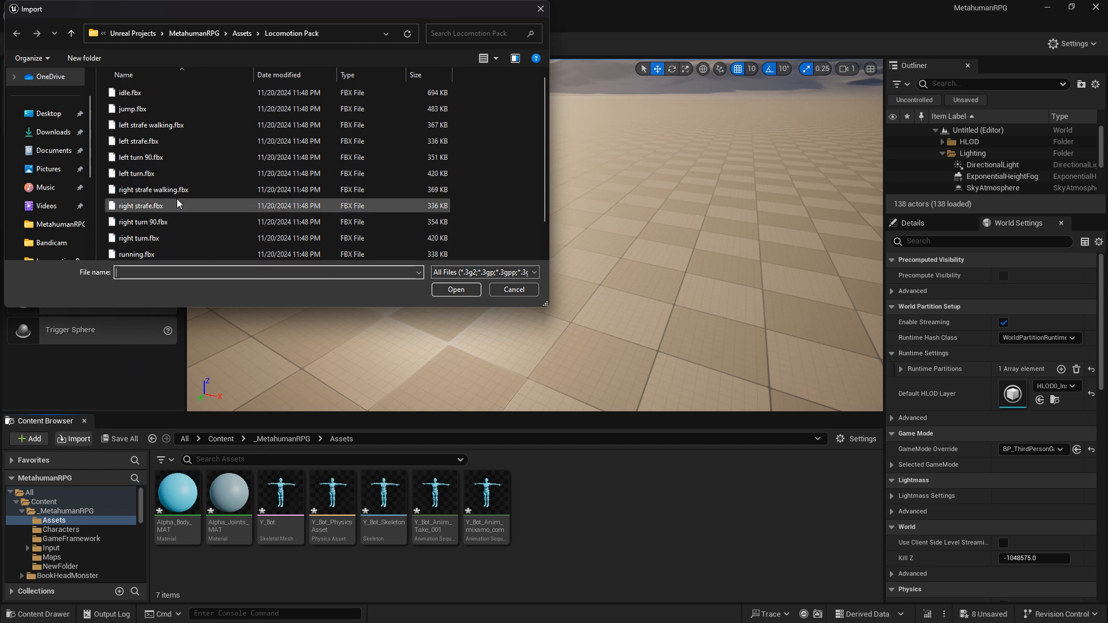
left_click(196, 94)
scroll(203, 144, "down", 1)
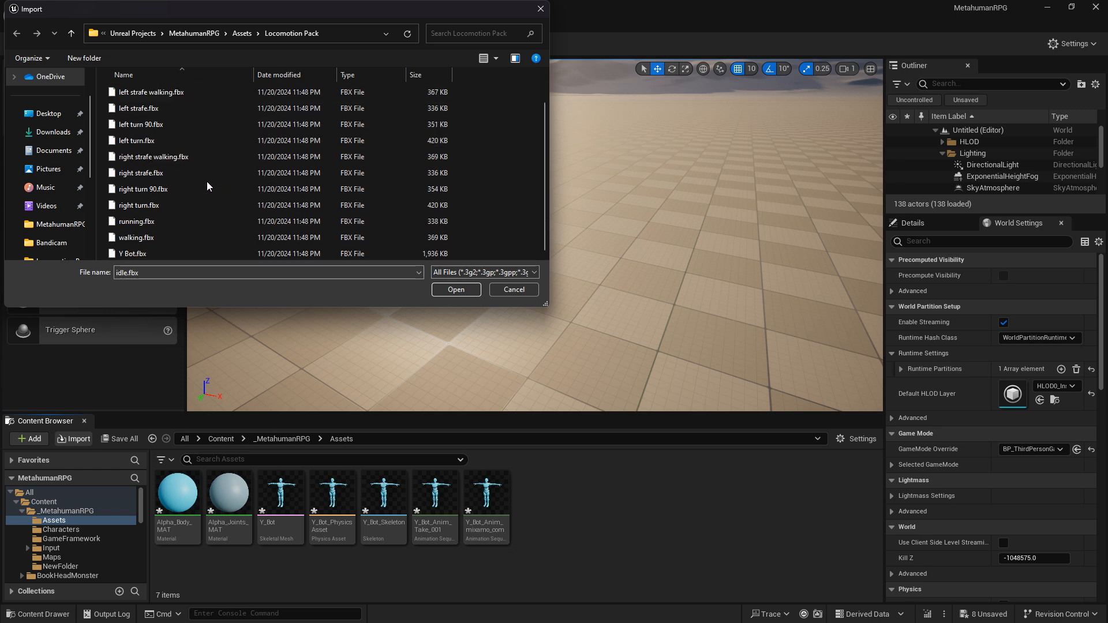
left_click(174, 237, "shift")
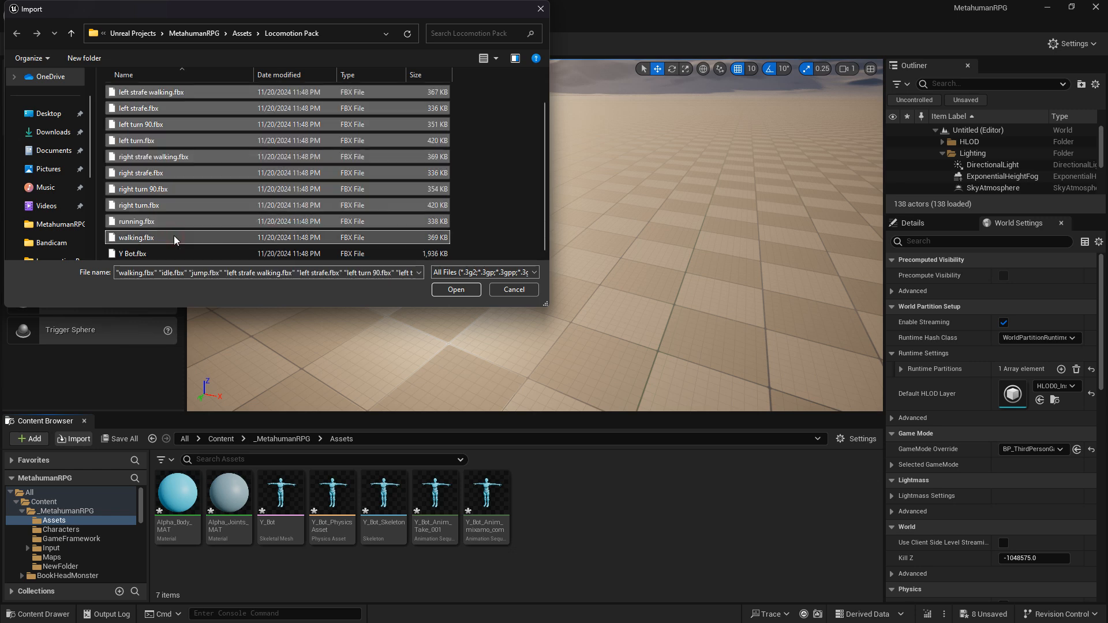
left_click(456, 290)
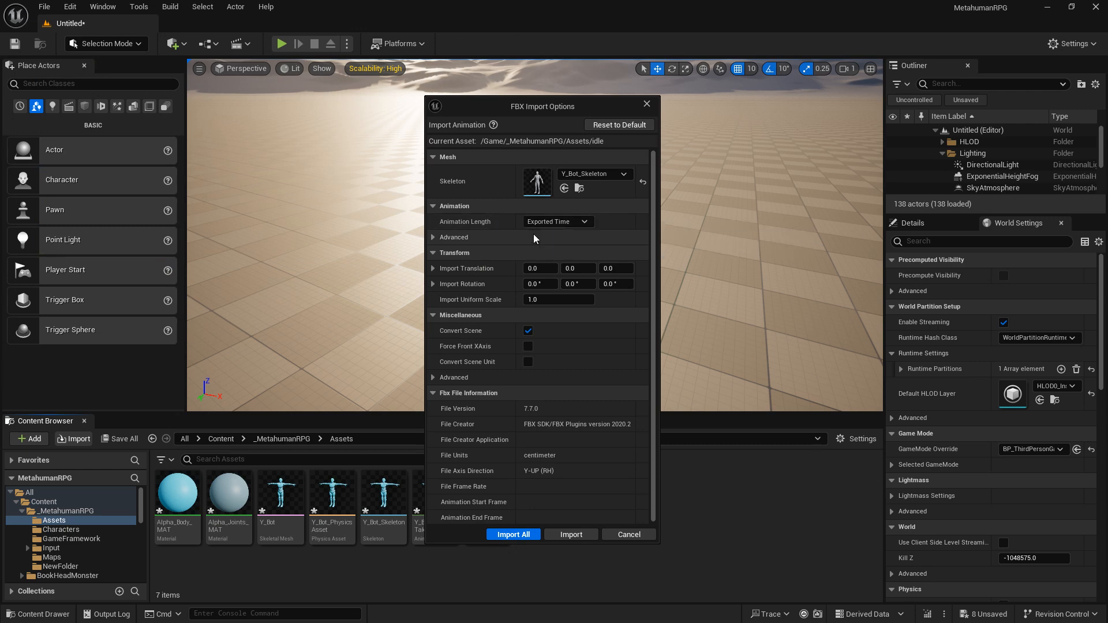
left_click(518, 536)
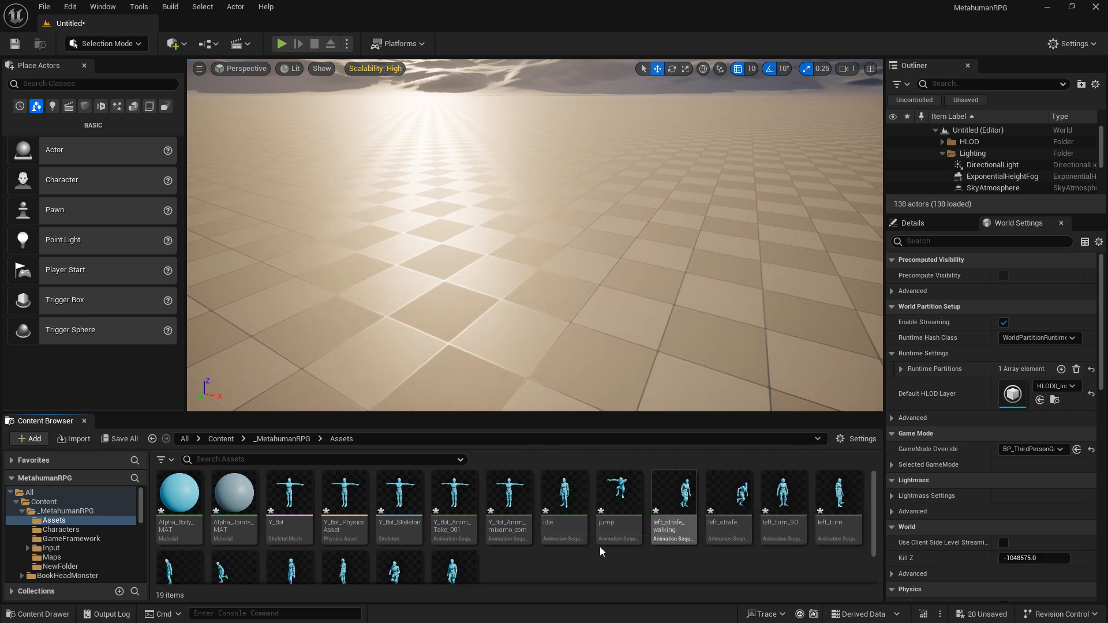
scroll(623, 554, "down", 1)
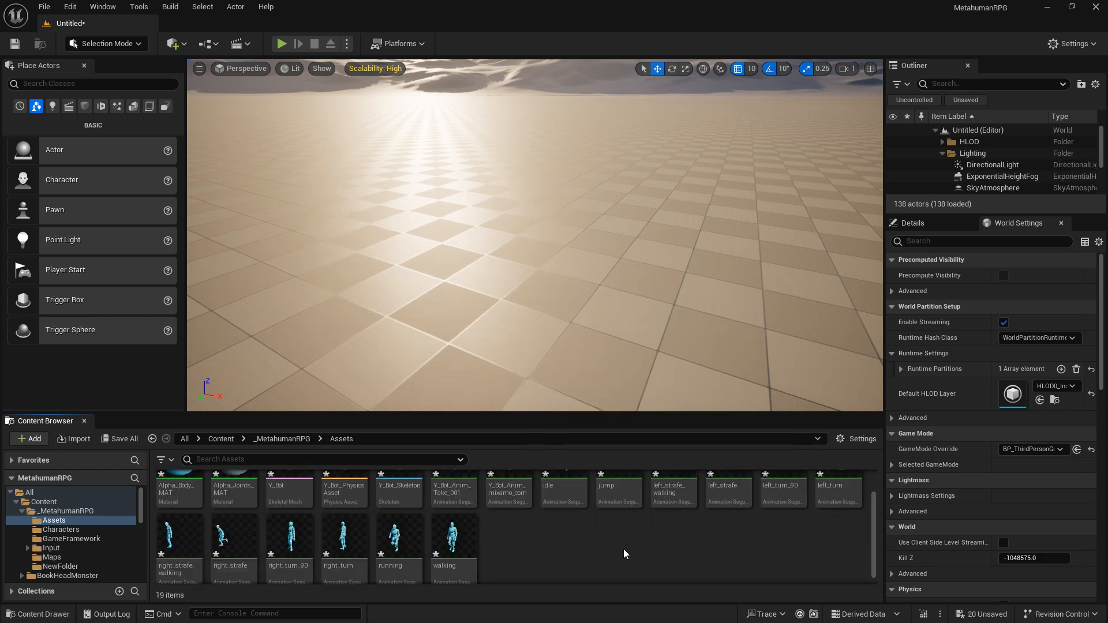
scroll(623, 550, "up", 1)
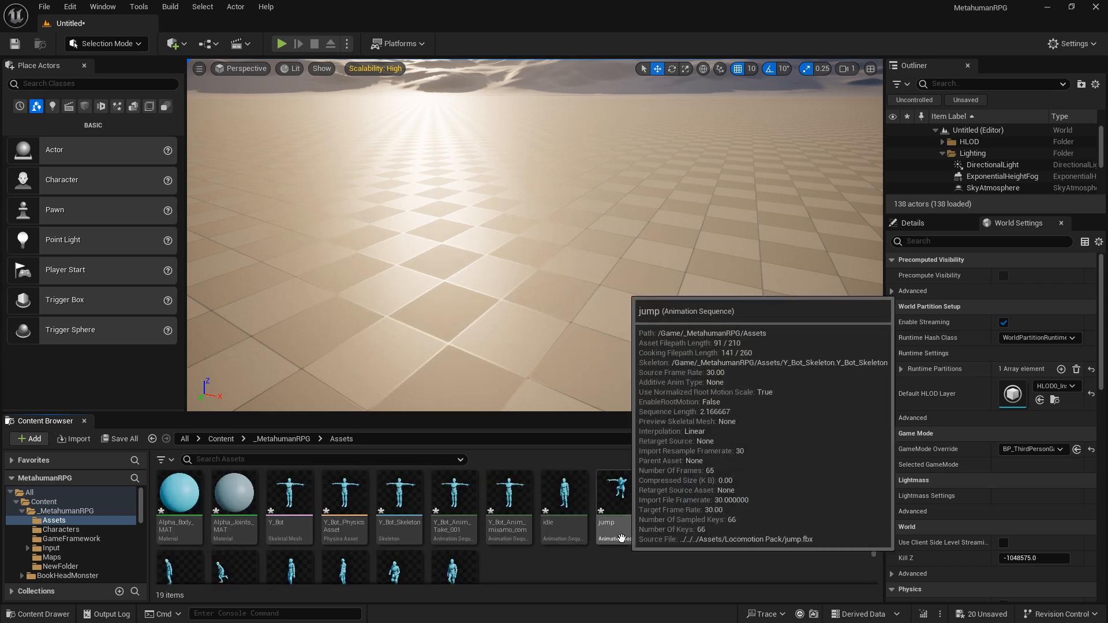
scroll(622, 541, "down", 1)
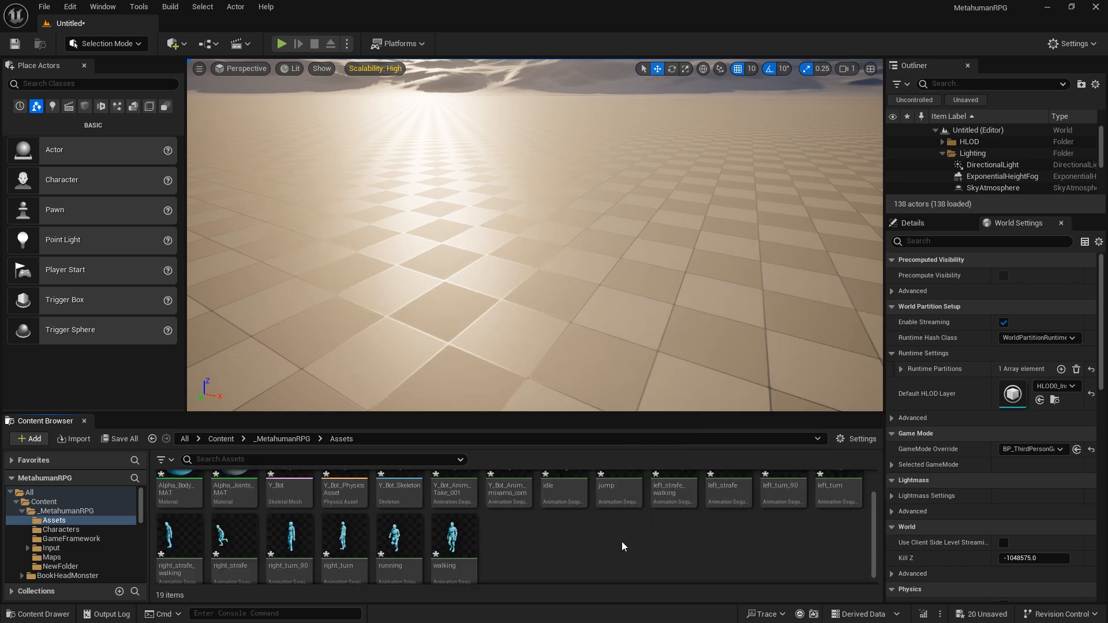
Create a folder named Locomotion inside the Assets content folder
right_click(590, 554)
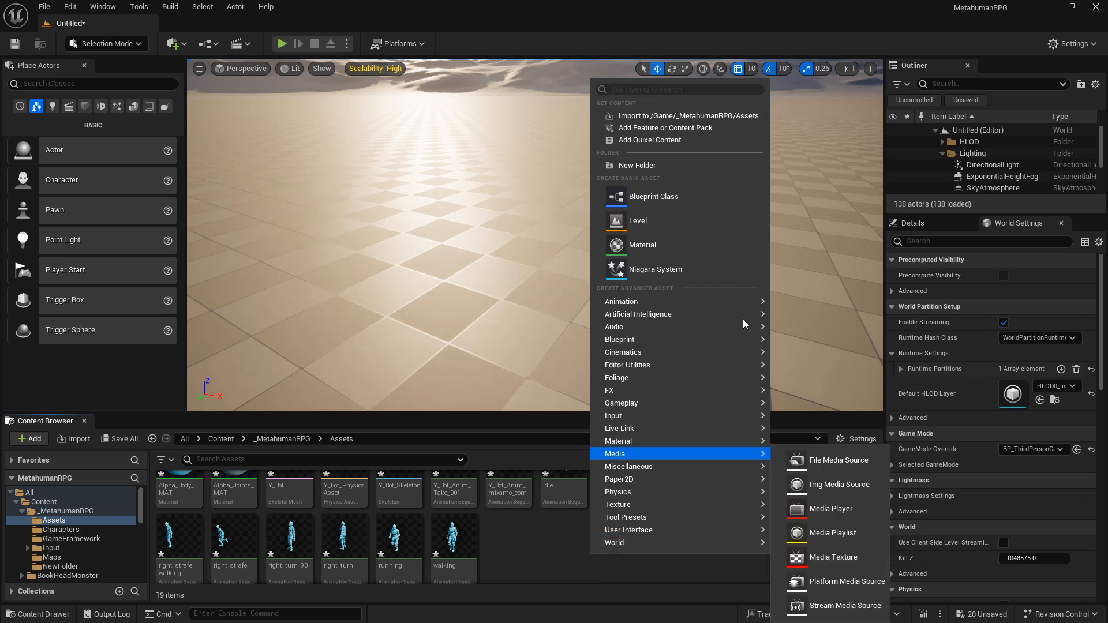
left_click(677, 166)
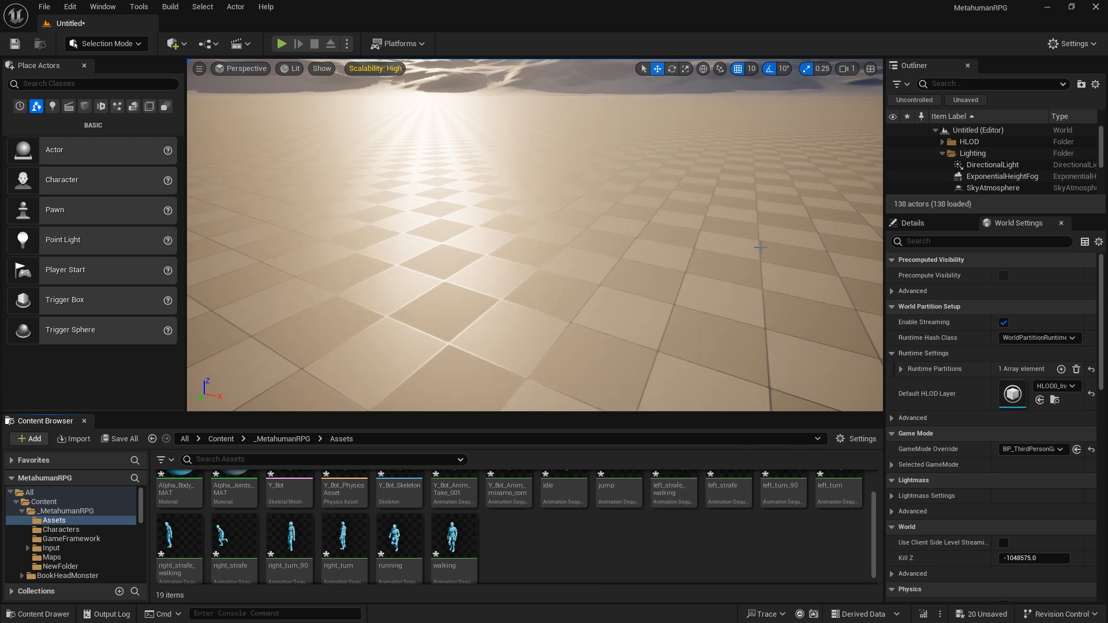
type("Locomotion")
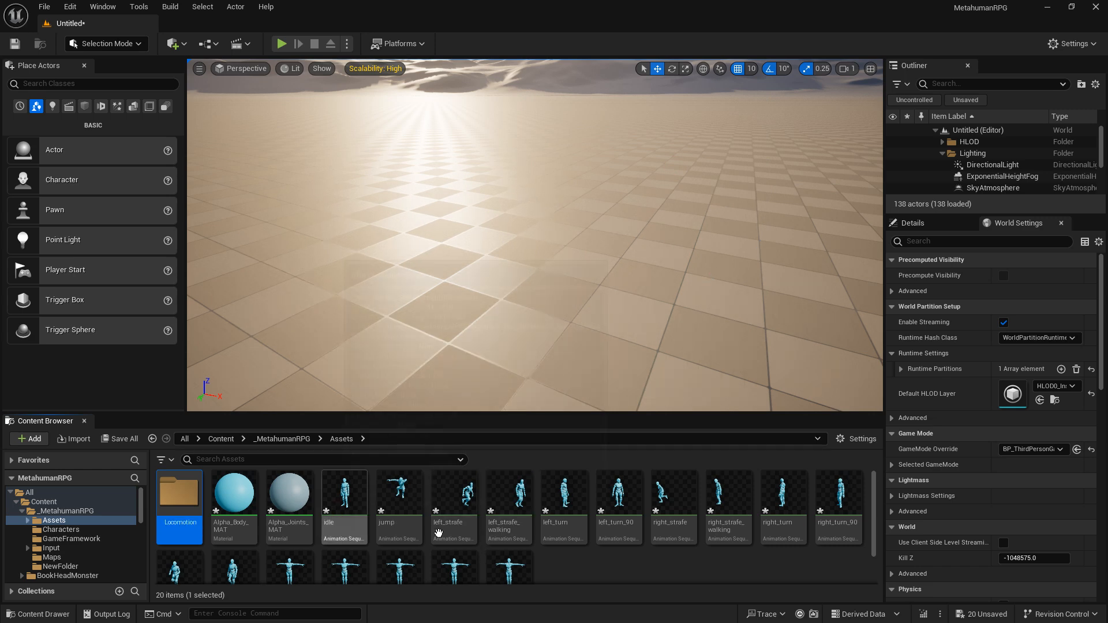
Move the Locomotion Pack animation sequences, from idle through walking, from Assets into the Locomotion folder
left_click(346, 508)
scroll(515, 565, "down", 1)
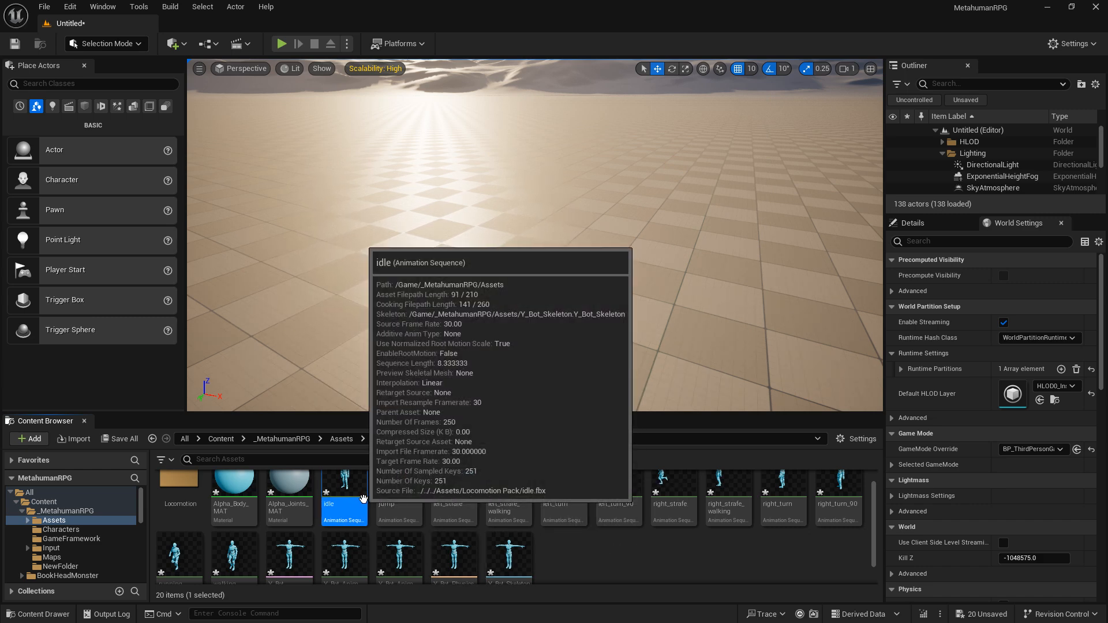
scroll(563, 559, "down", 1)
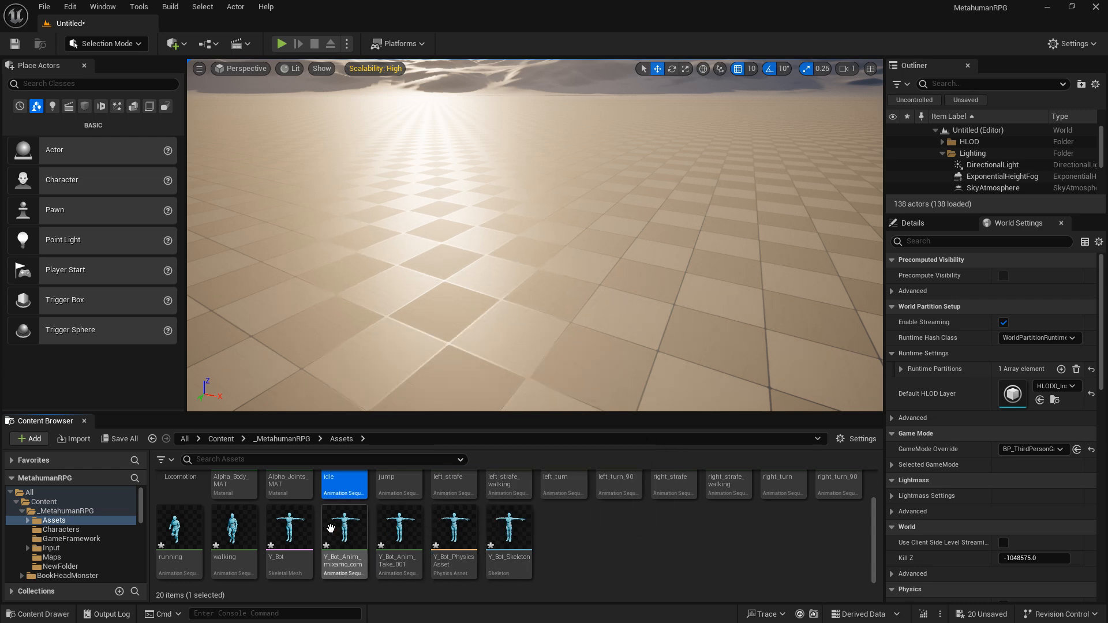
scroll(243, 548, "up", 1)
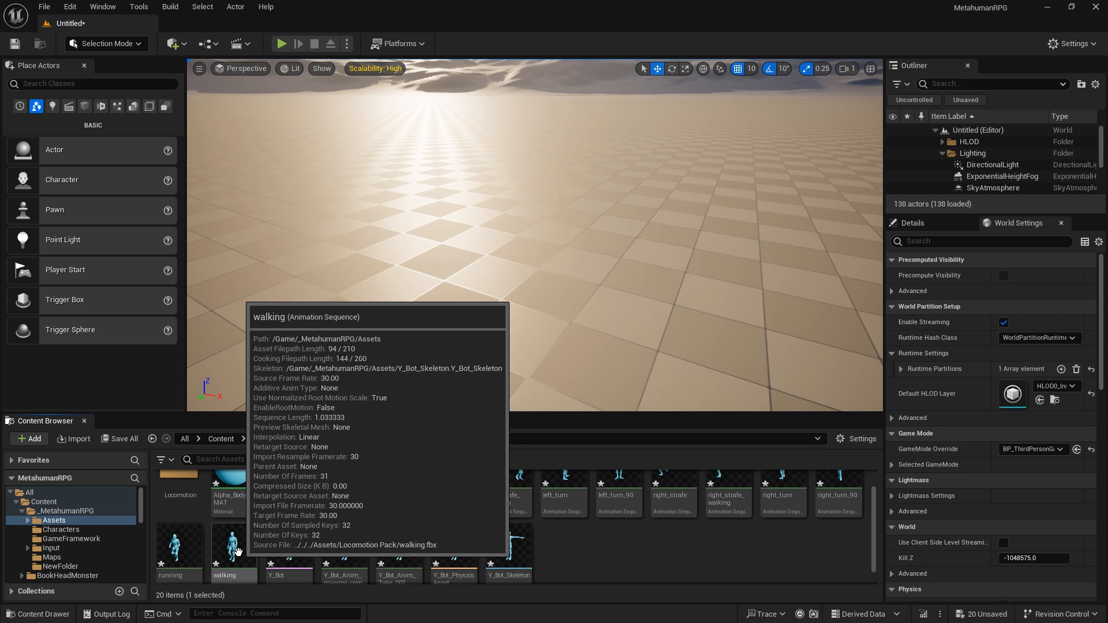
left_click(233, 549, "shift")
scroll(365, 508, "up", 1)
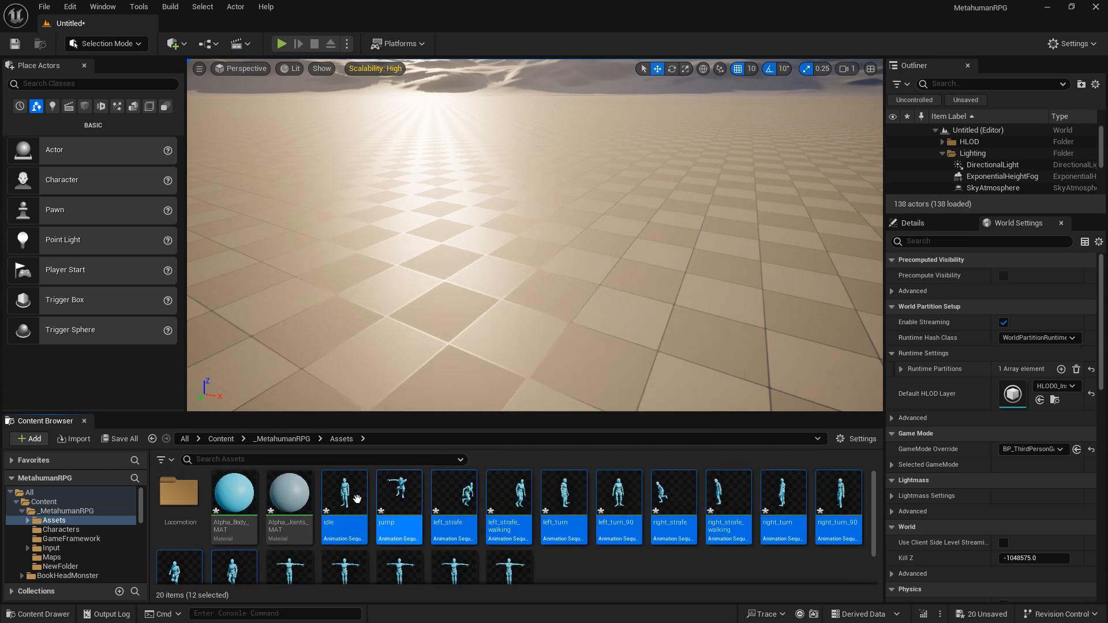
left_click_drag(365, 503, 189, 508)
left_click(218, 531)
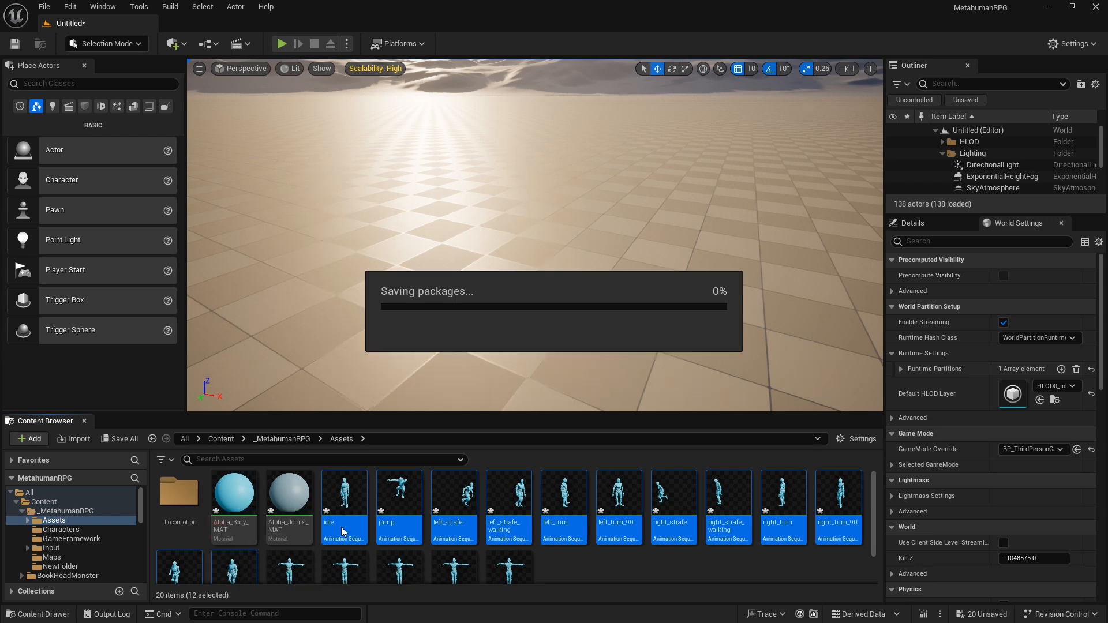
left_click(728, 504)
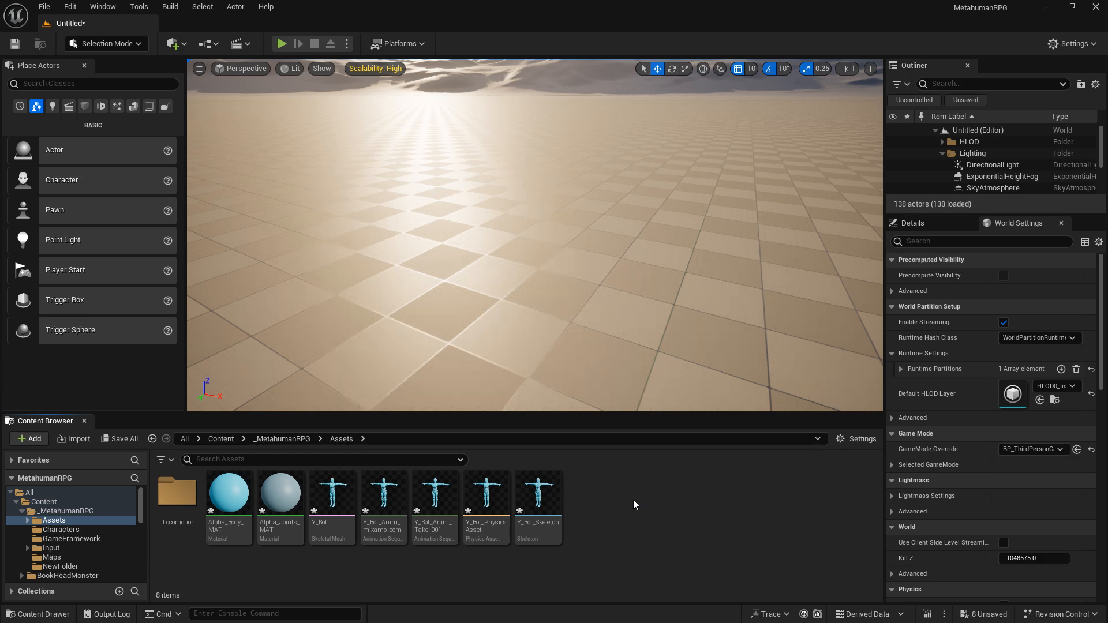
Import the Sword and Shield Pack animations, from sheath sword 1.fbx through sword and shield walk.fbx, into Assets using Y_Bot_Skeleton
left_click(78, 438)
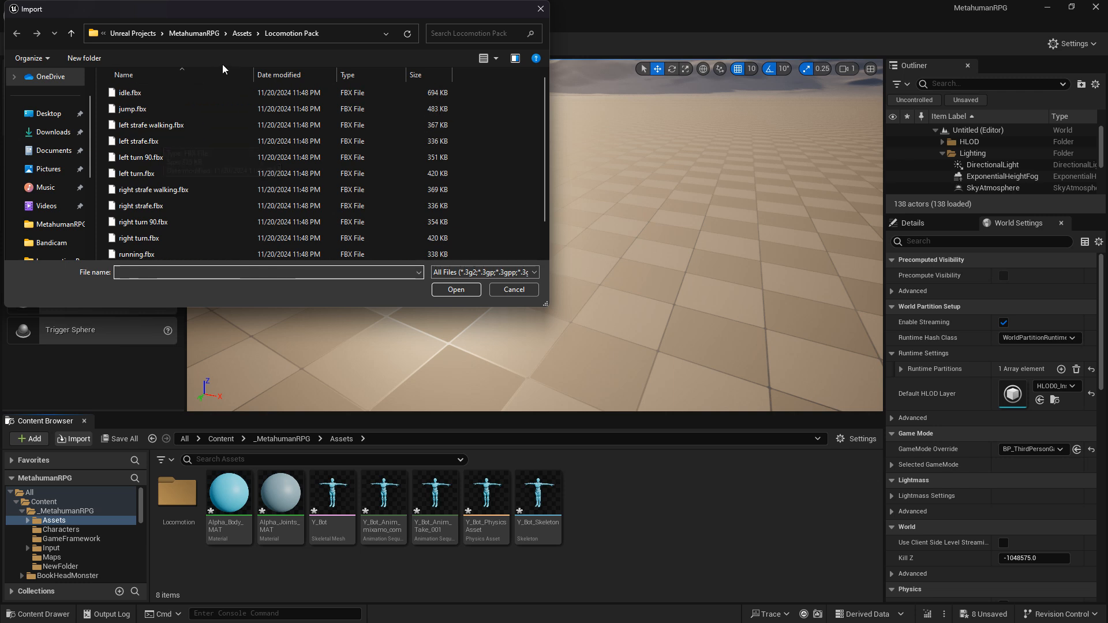
left_click(241, 34)
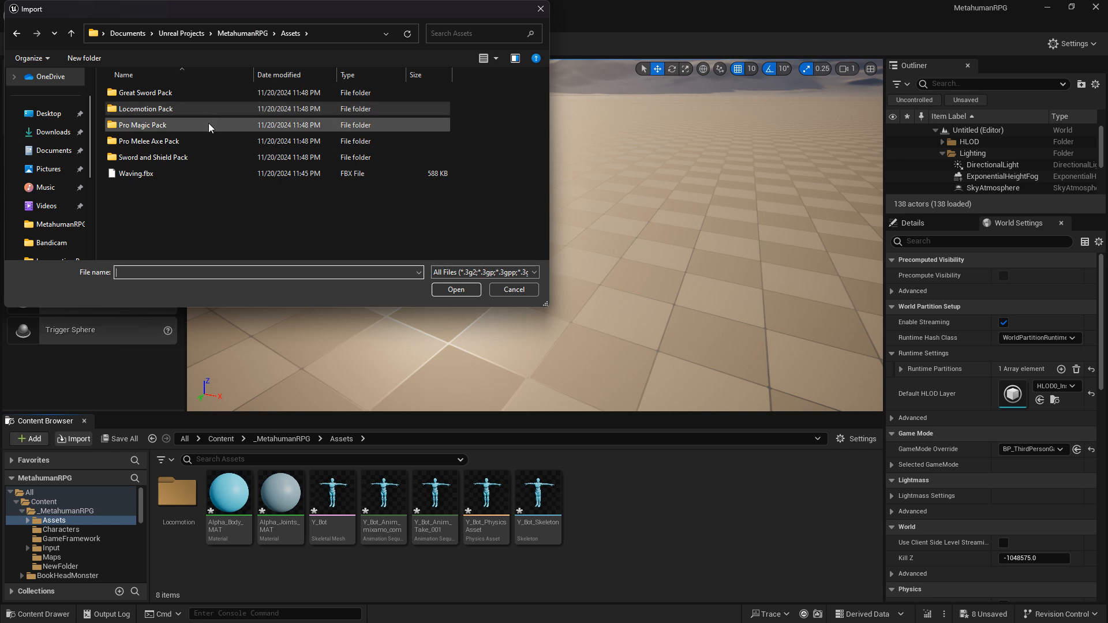
double_click(204, 156)
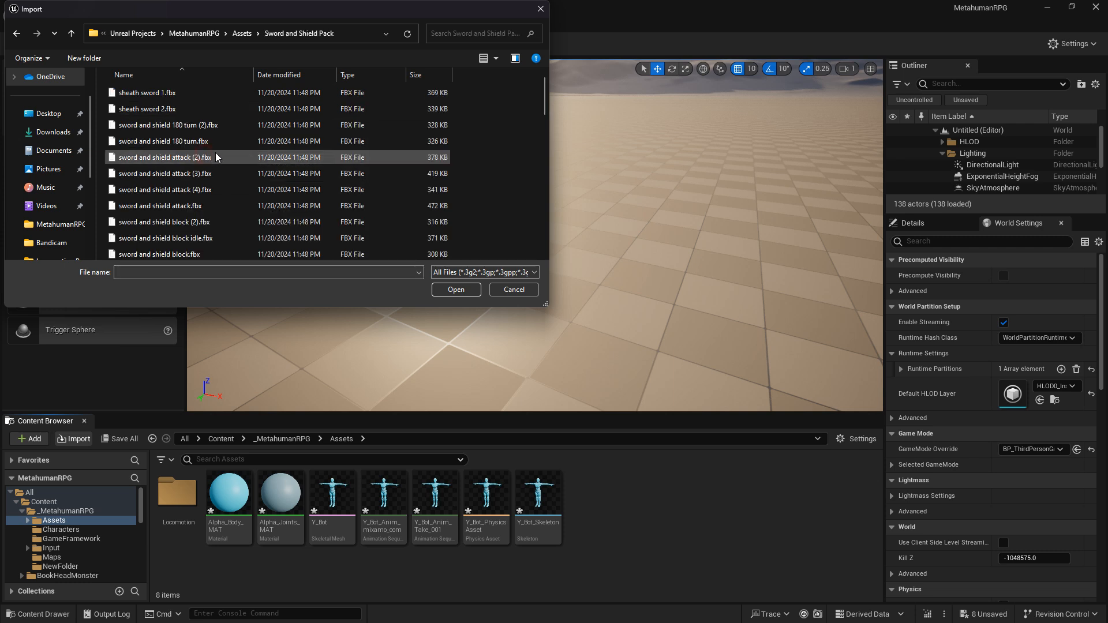
left_click(184, 96)
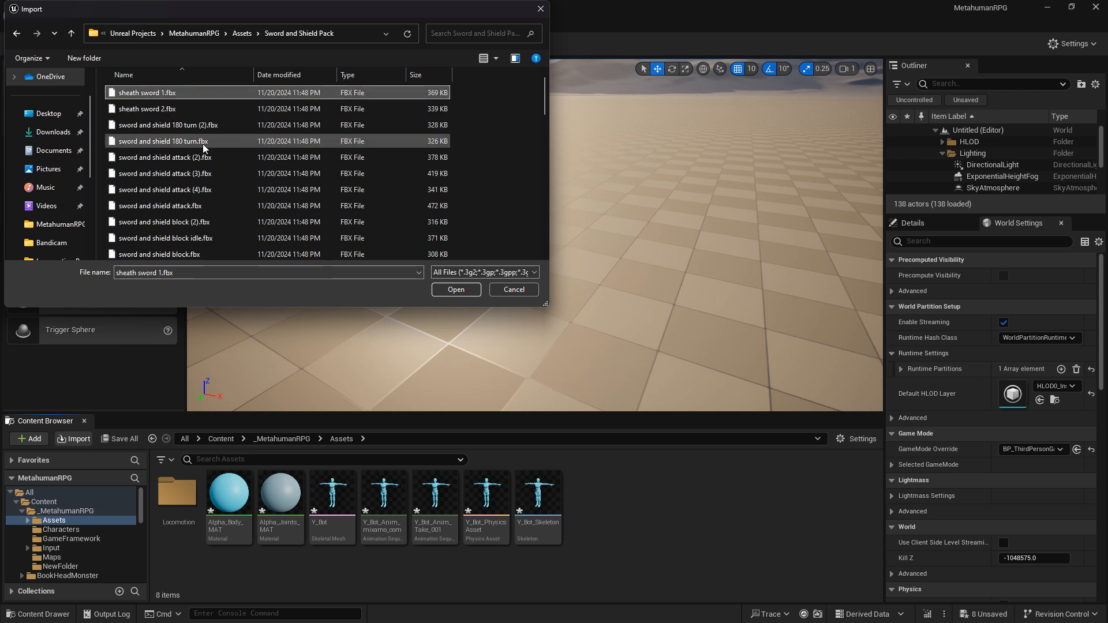
scroll(207, 158, "down", 5)
scroll(248, 215, "down", 10)
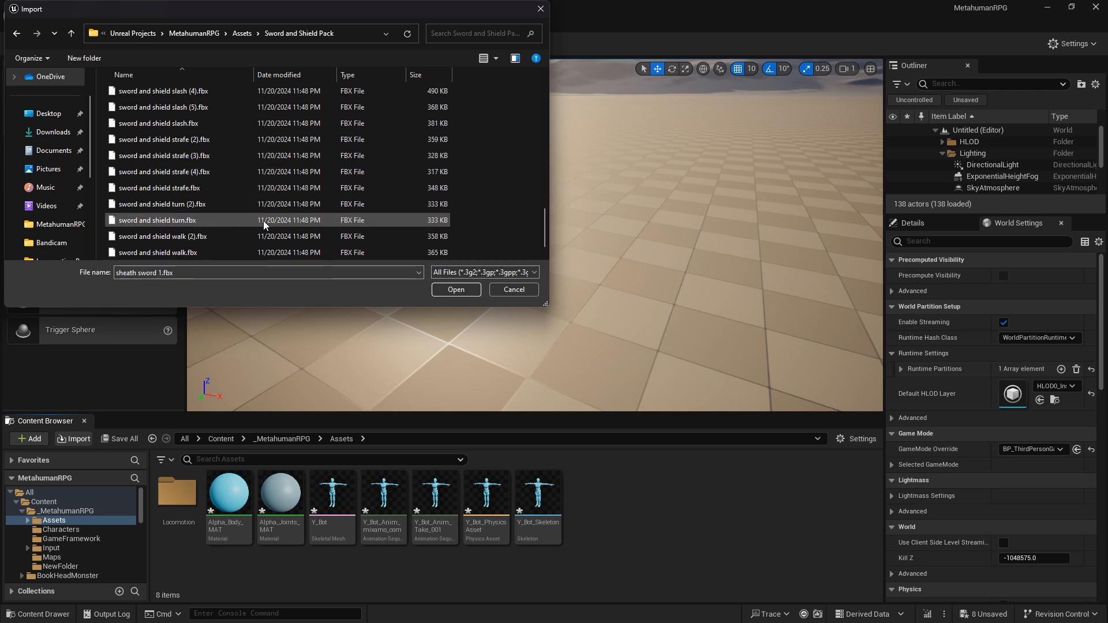
left_click(251, 238, "shift")
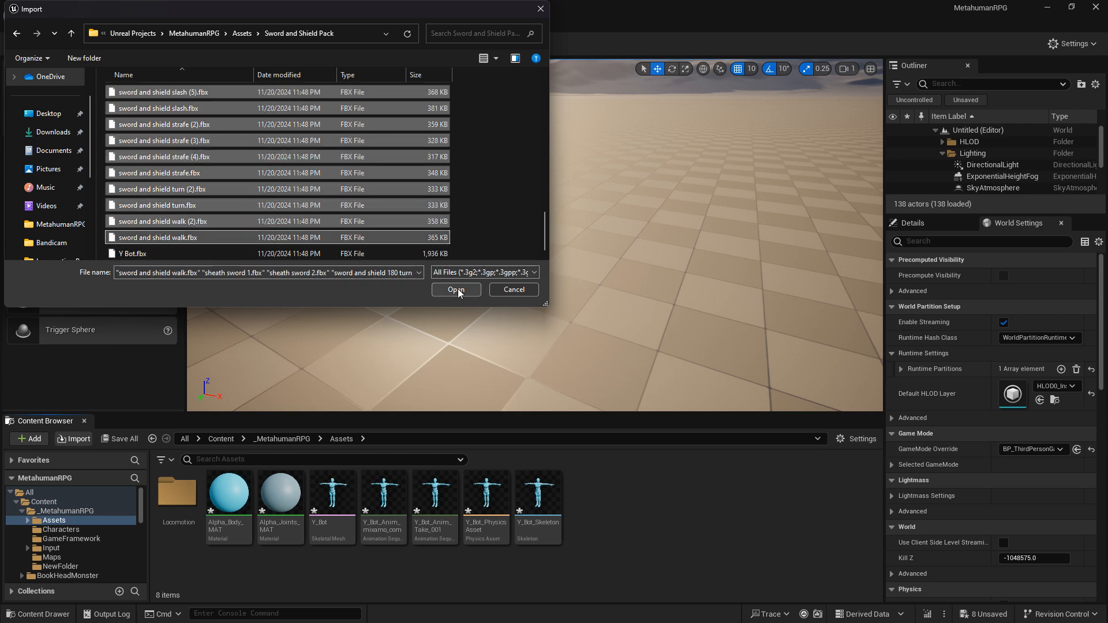
left_click(456, 289)
left_click(547, 533)
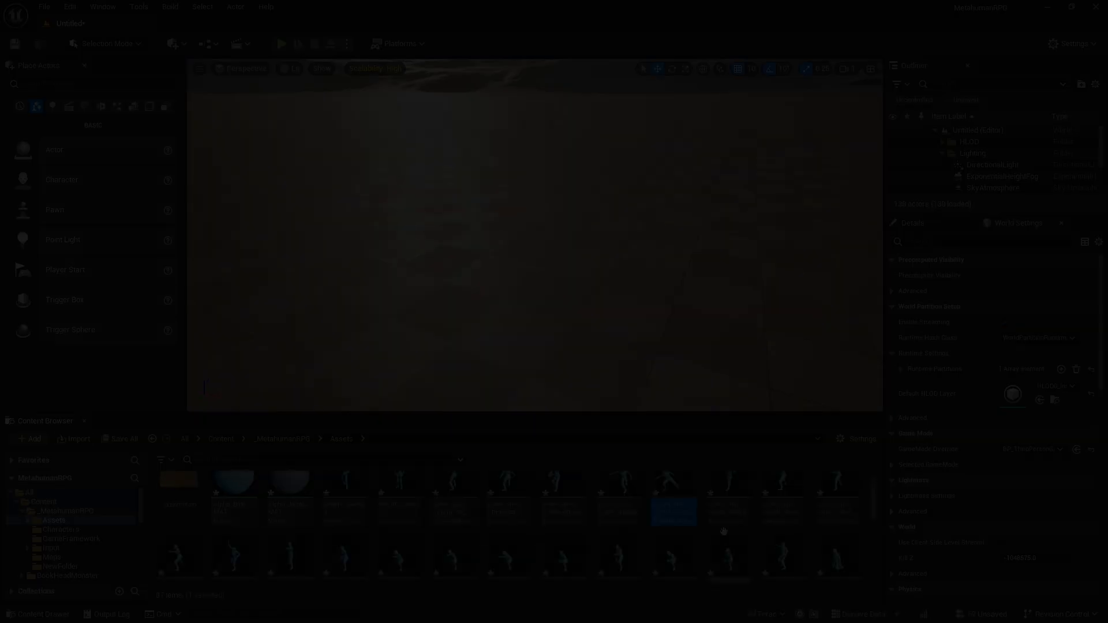
Create a folder named SwordandSheild inside the Assets content folder
scroll(717, 529, "down", 1)
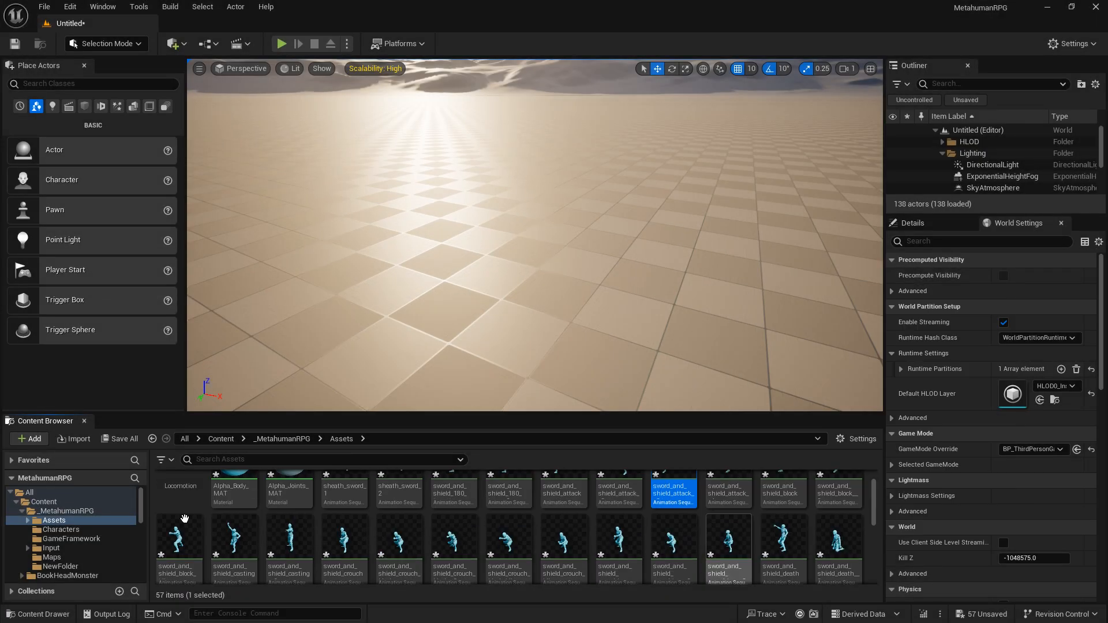
scroll(196, 531, "up", 1)
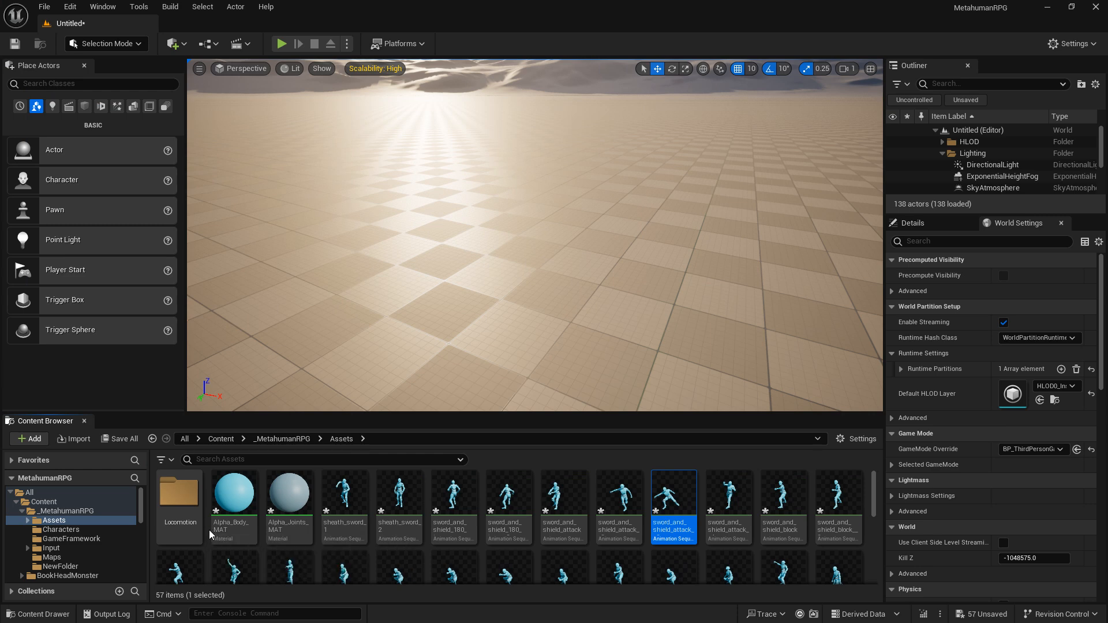
right_click(206, 540)
left_click(209, 545)
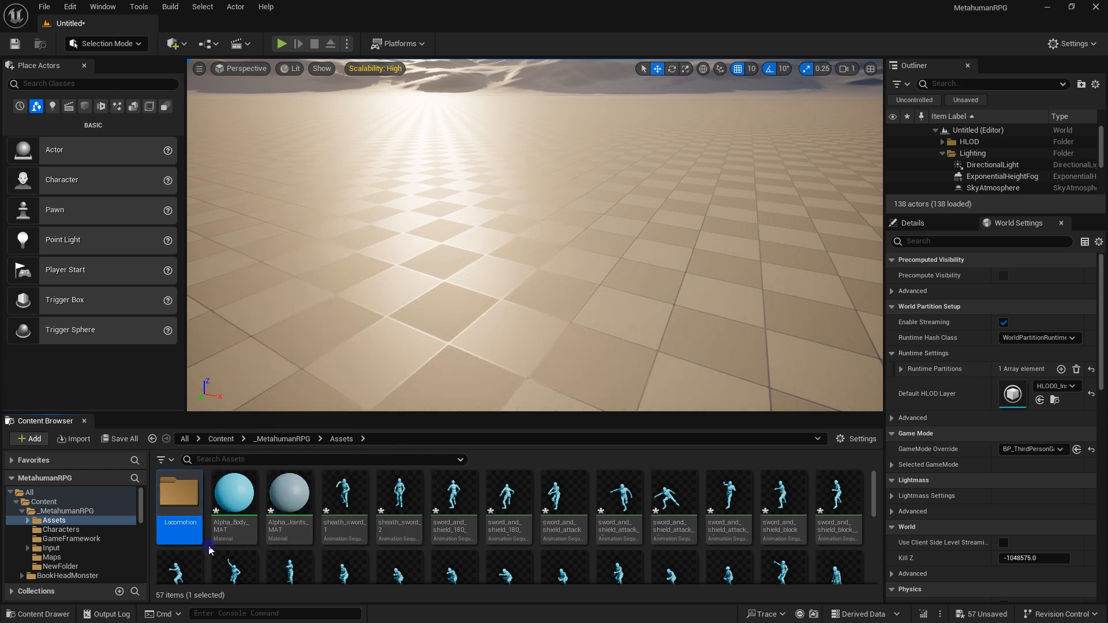
right_click(209, 545)
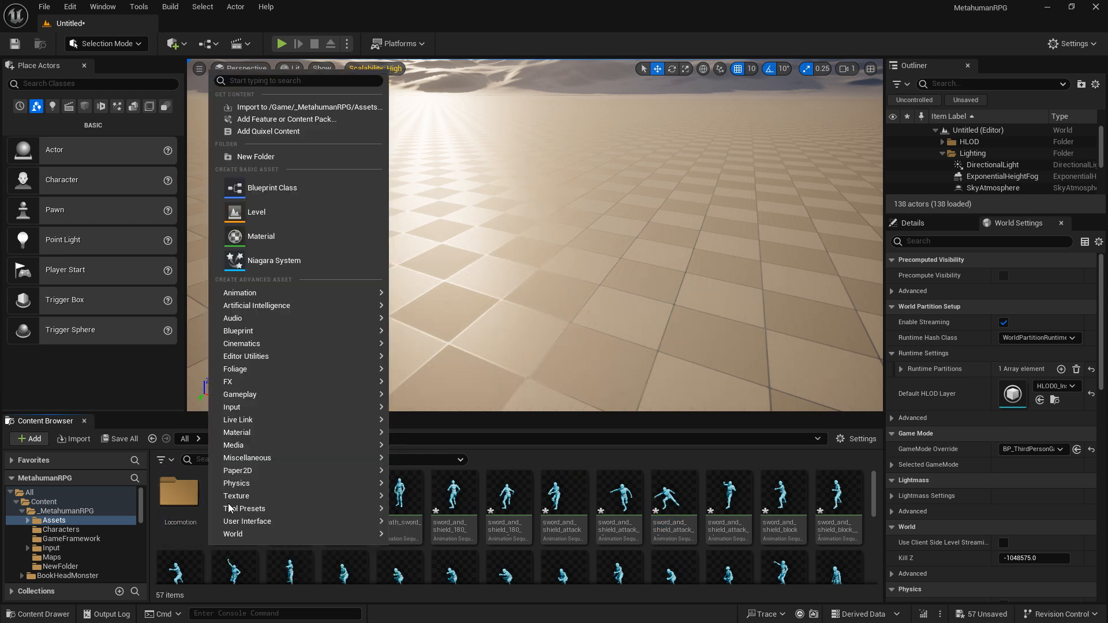
left_click(328, 157)
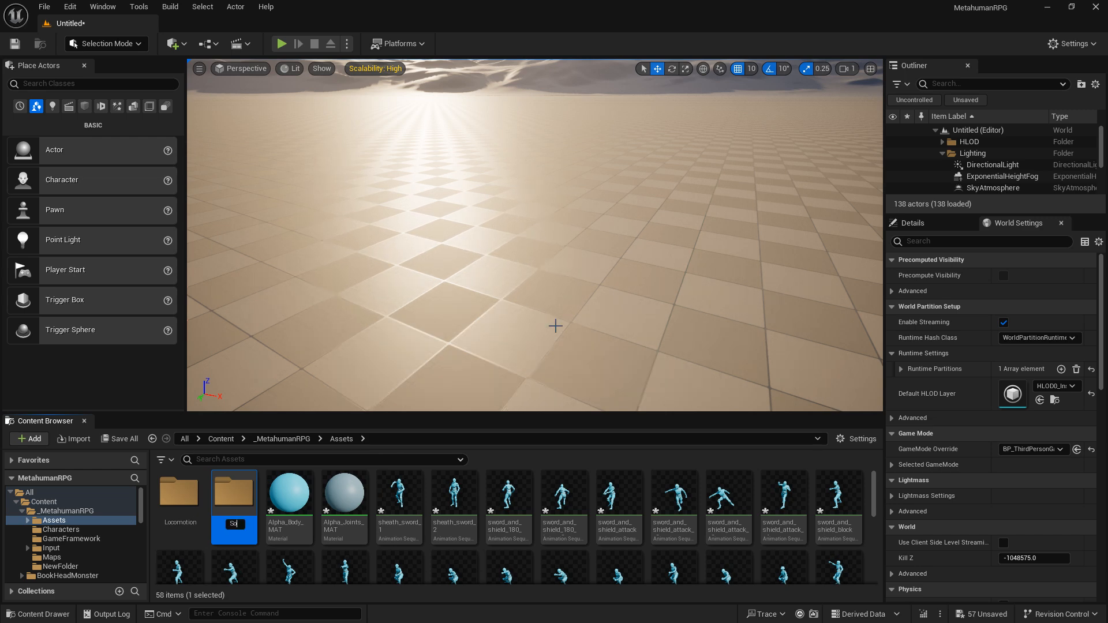
type("Sword")
type("and")
type("Shild")
key("Return")
Move all sword and shield animation sequences, from sheath_sword_1 through sword_and_shield_walk__2_, into the SwordandSheild folder
scroll(454, 508, "down", 2)
left_click(408, 491)
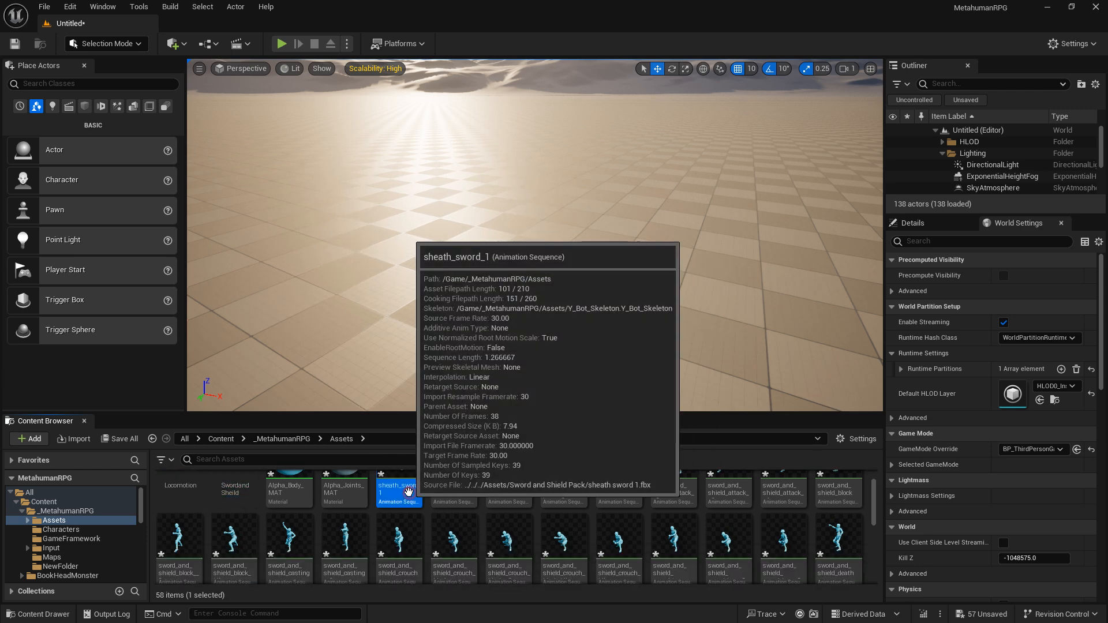
scroll(508, 479, "down", 2)
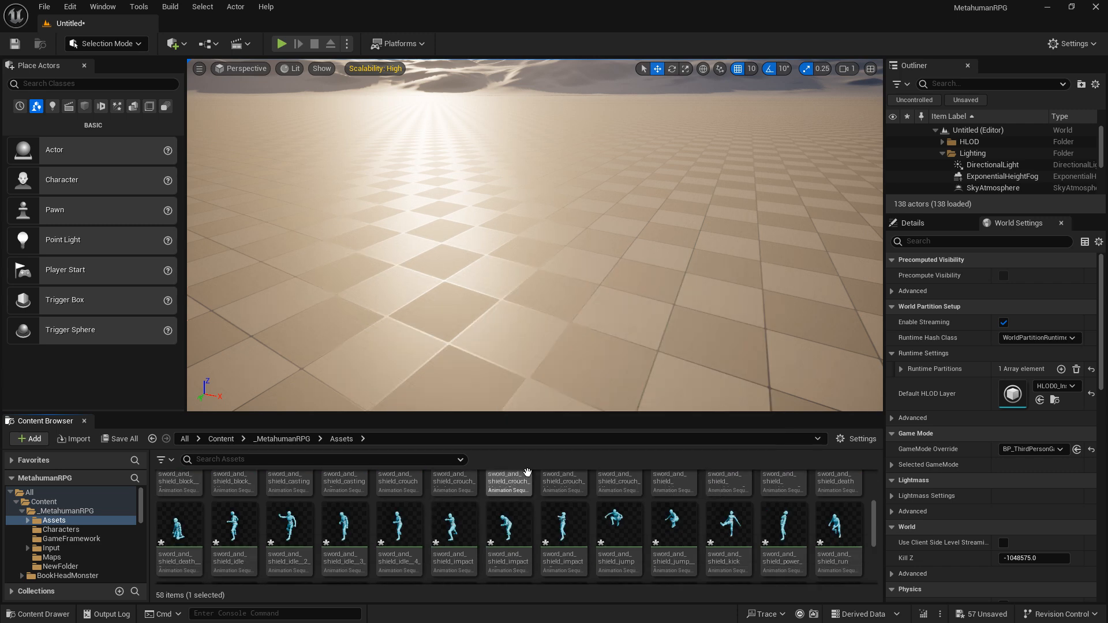
scroll(537, 491, "down", 4)
scroll(561, 501, "down", 1)
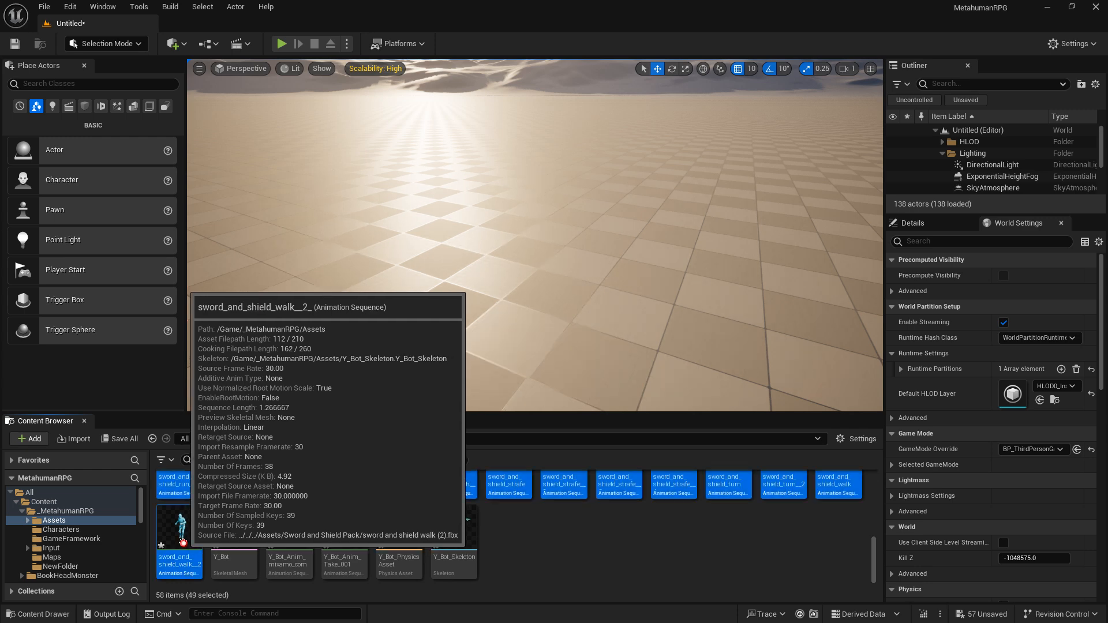
left_click(183, 541, "shift")
scroll(275, 536, "up", 5)
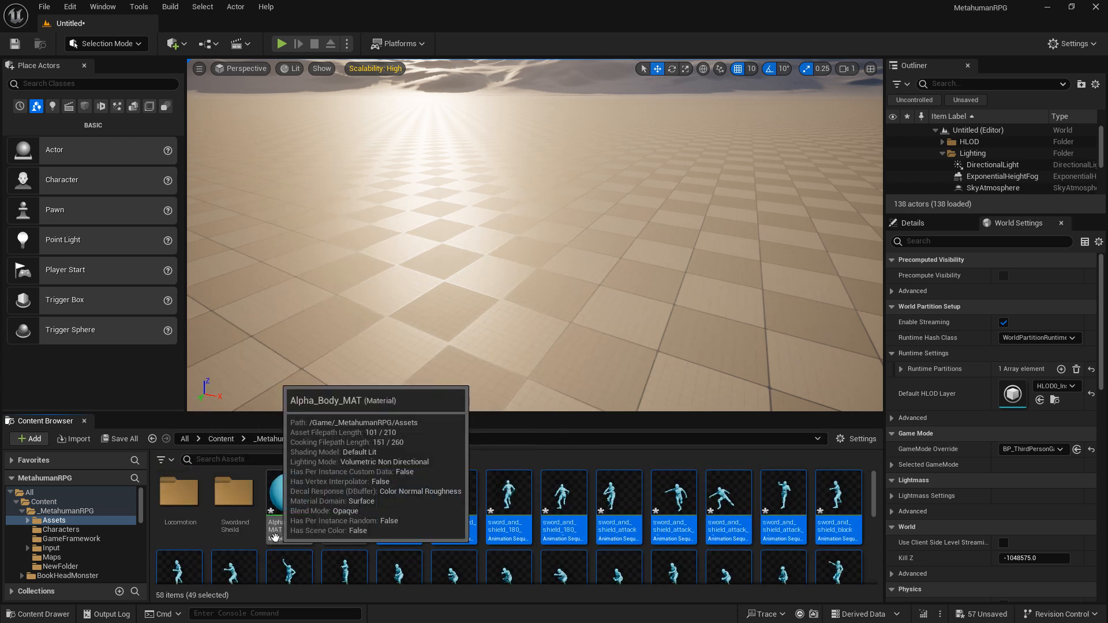
left_click_drag(404, 513, 242, 507)
left_click(274, 527)
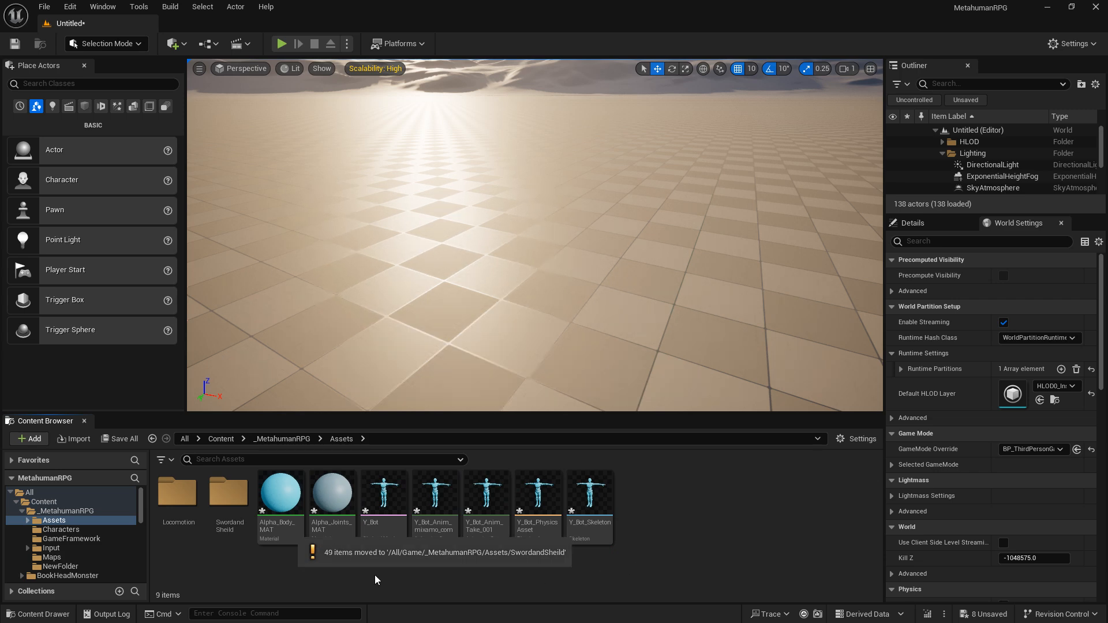
Import the Great Sword Pack animations, from draw a great sword 1.fbx through two handed sword death.fbx, into Assets using Y_Bot_Skeleton
left_click(76, 439)
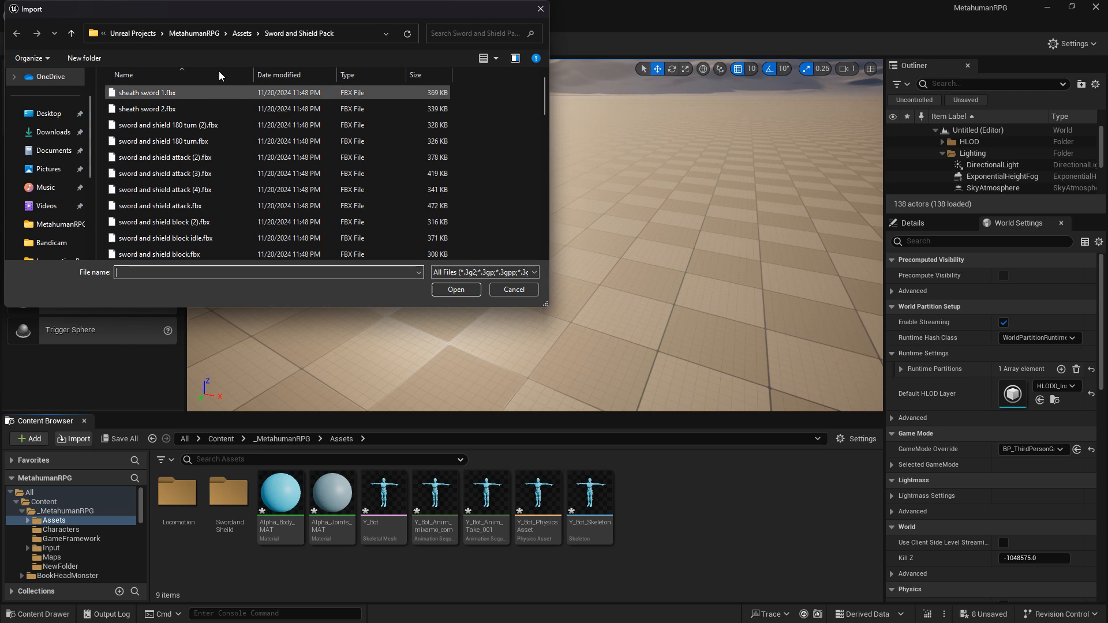
left_click(235, 34)
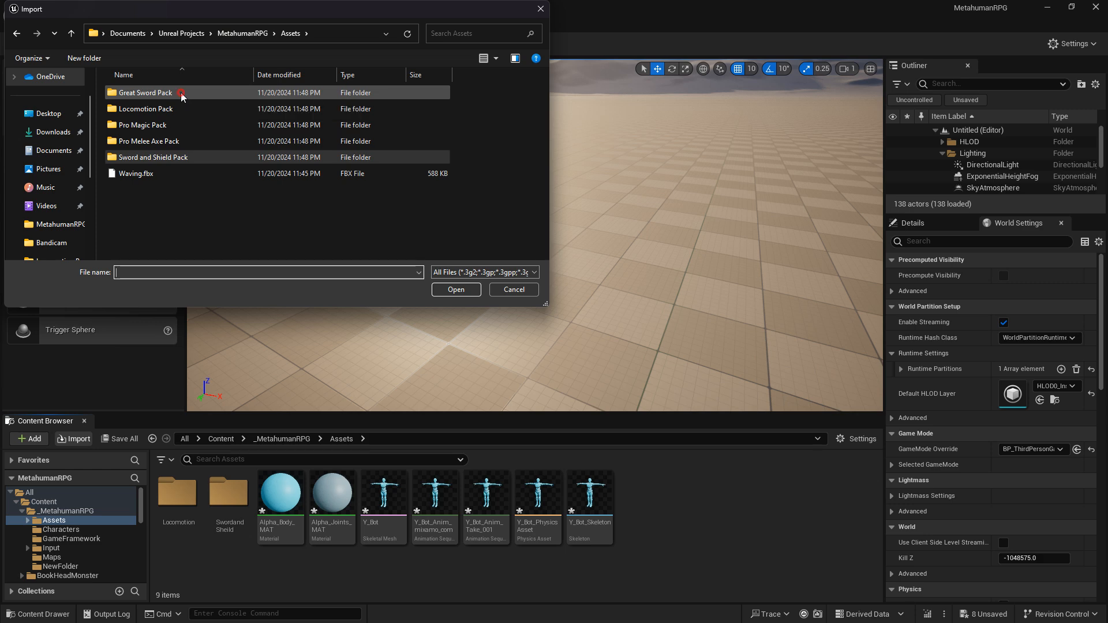
left_click(462, 293)
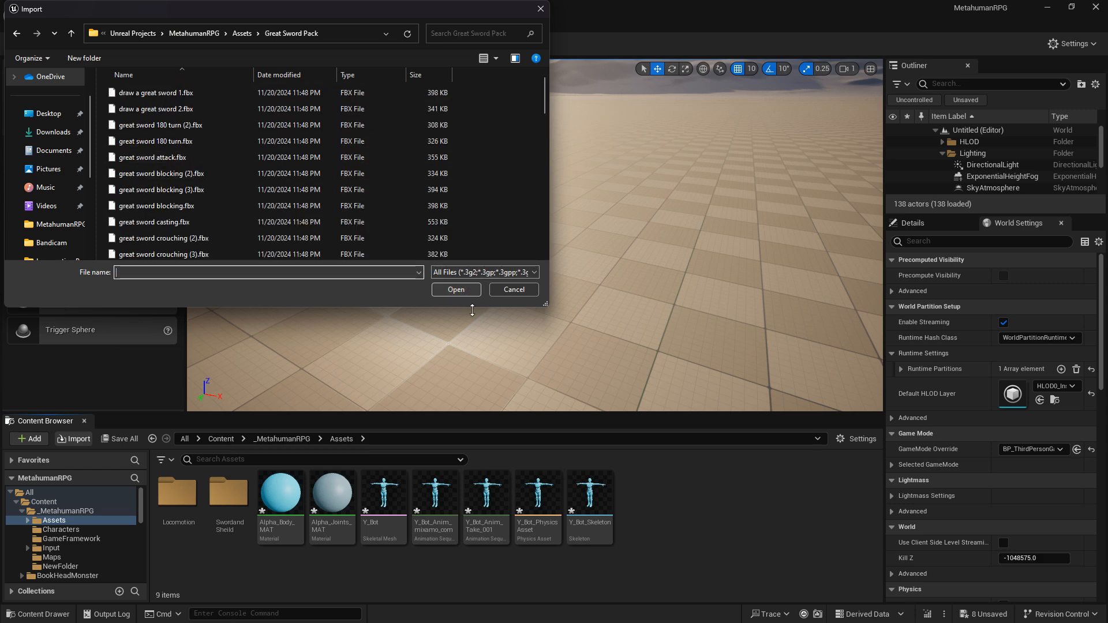
left_click(199, 92)
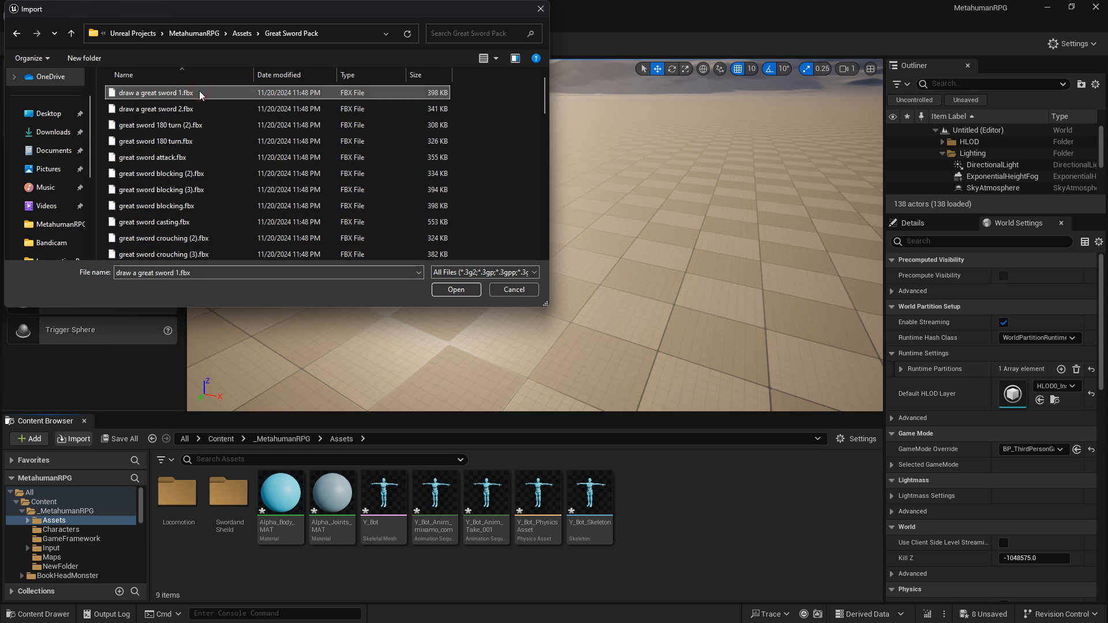
scroll(225, 205, "down", 4)
scroll(227, 213, "down", 6)
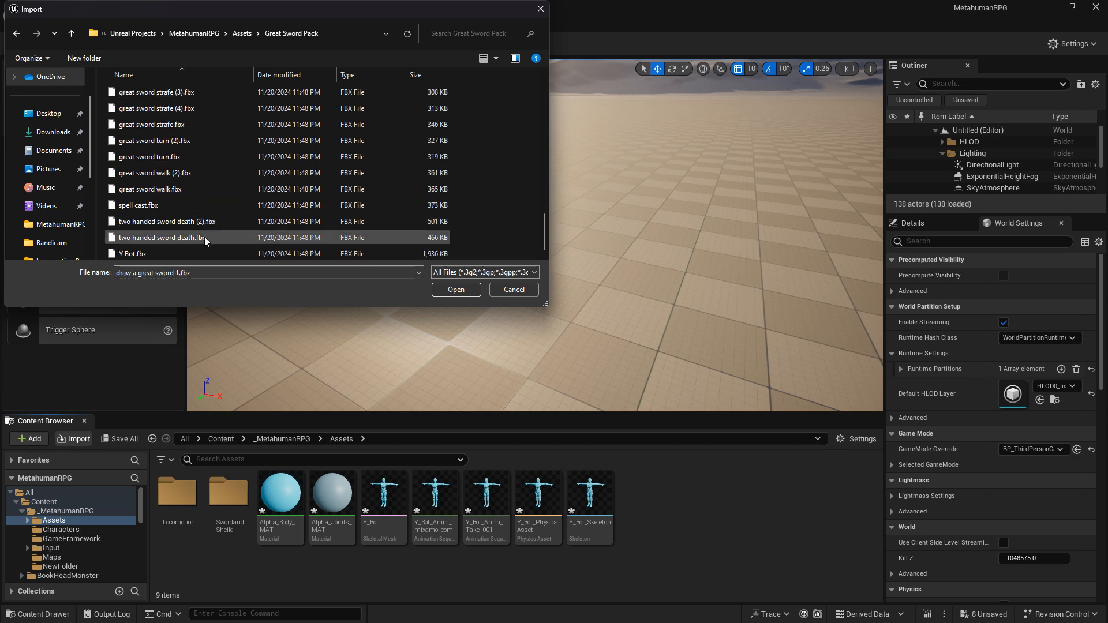
left_click(205, 236, "shift")
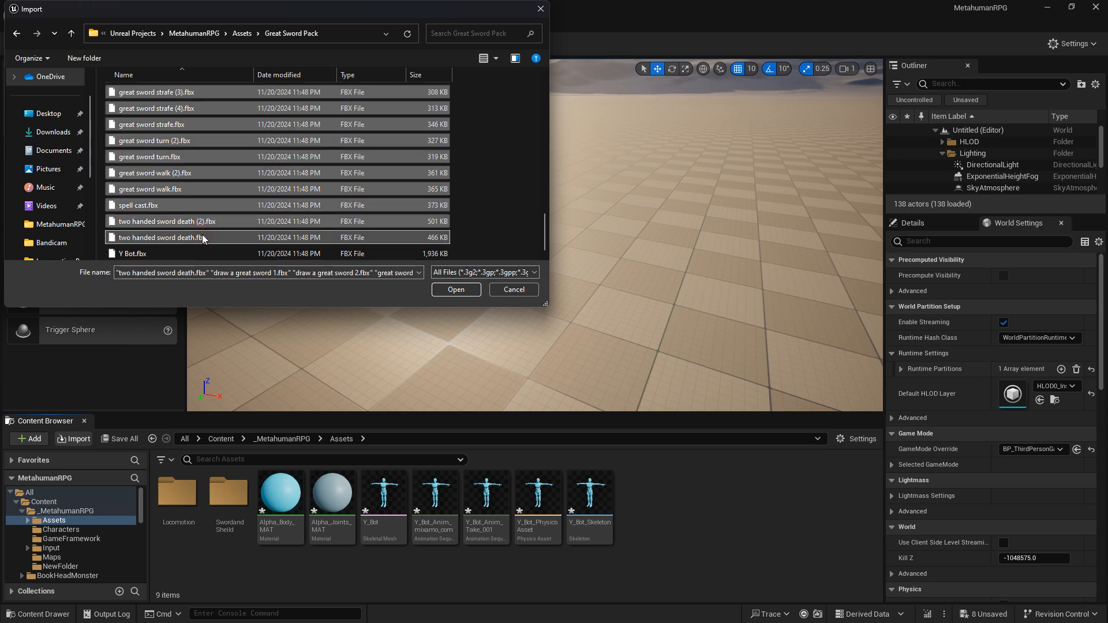
left_click(455, 289)
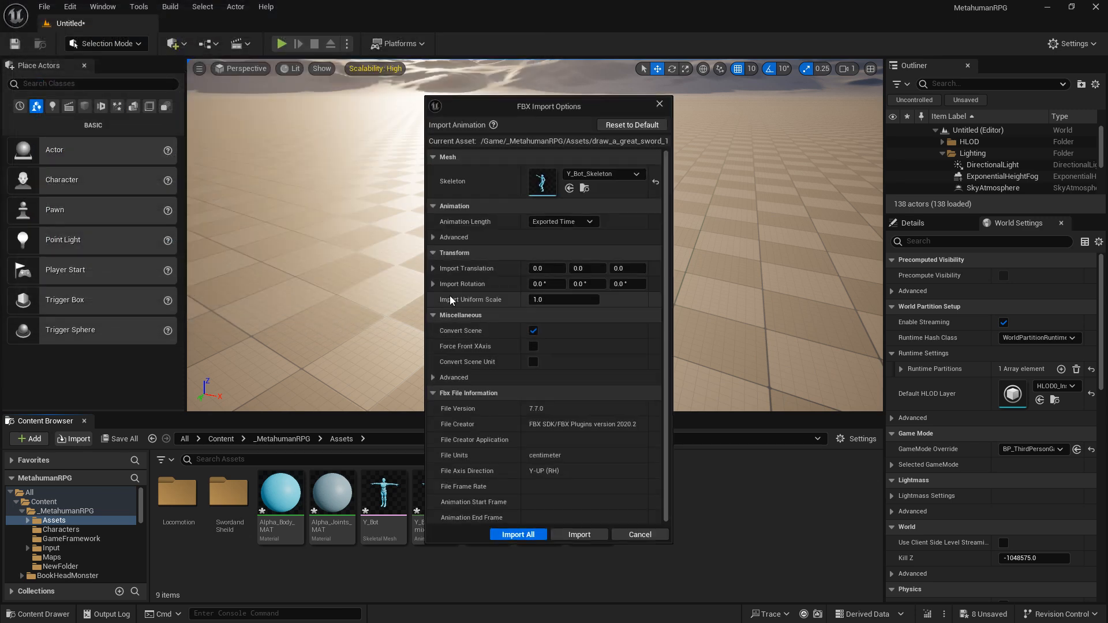
left_click(519, 534)
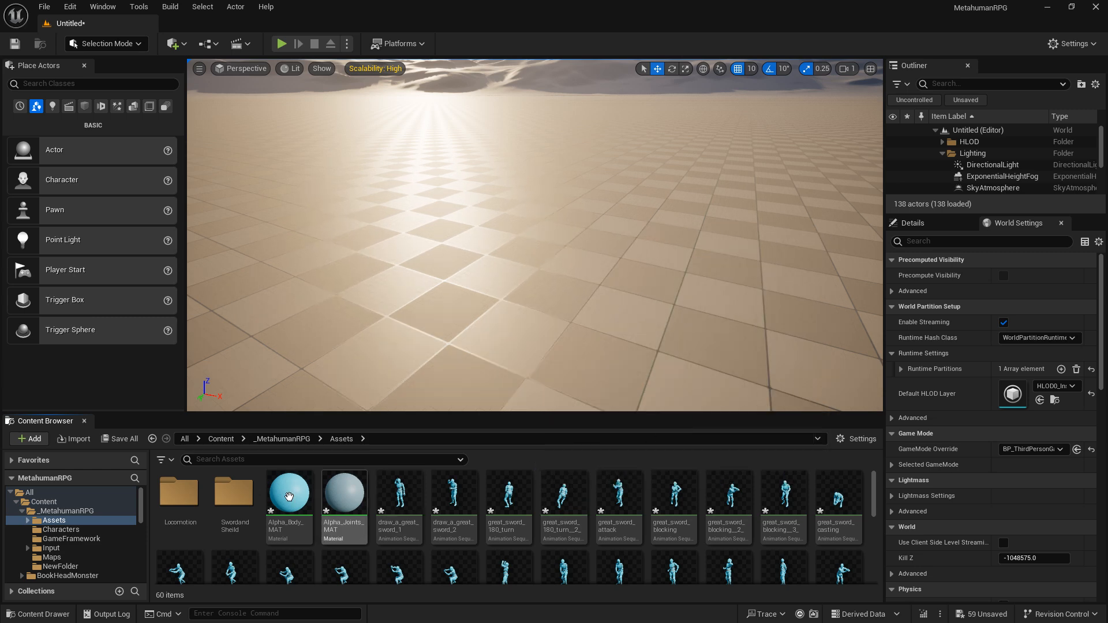
Create a folder named TwoHander inside the Assets content folder
right_click(257, 528)
key("Escape")
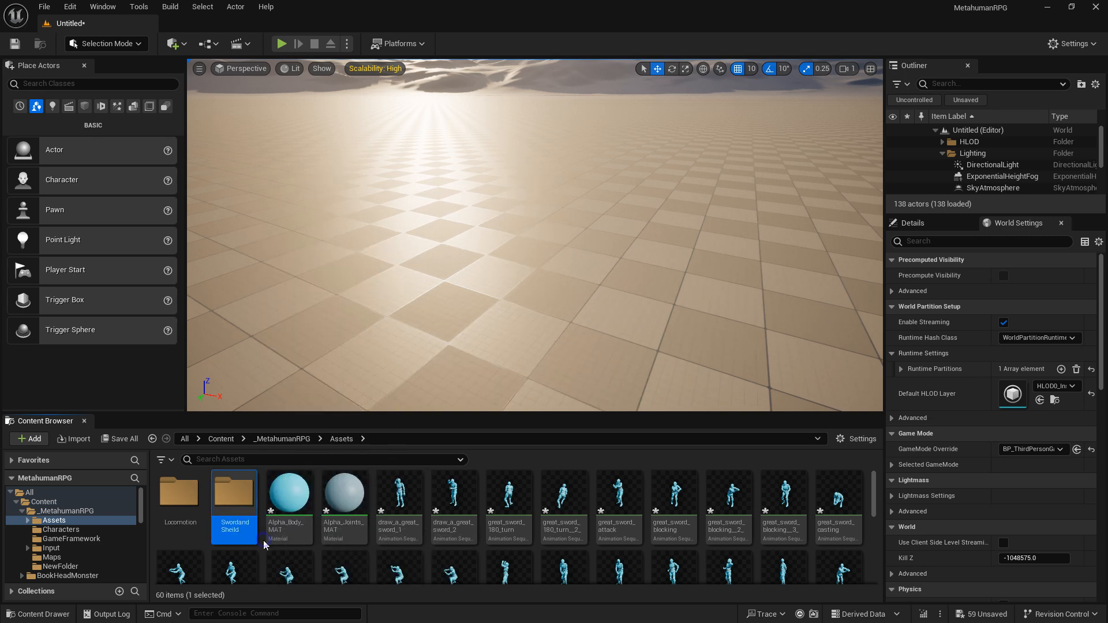
right_click(264, 542)
left_click(361, 152)
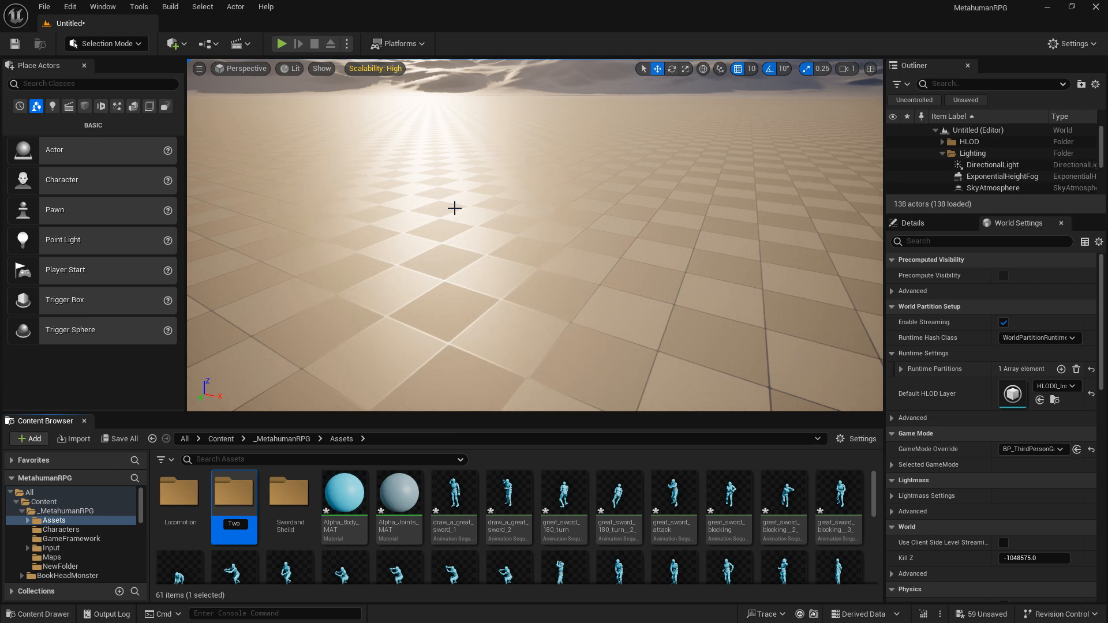
type("r")
key("Return")
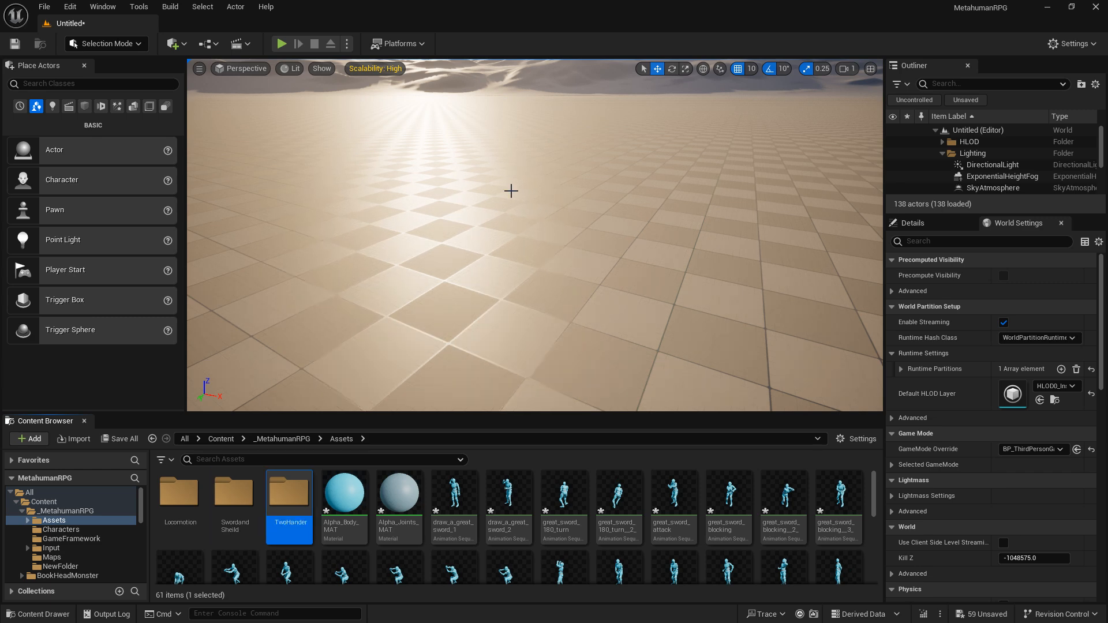
Move all great sword animation sequences, from draw_a_great_sword_1 through two_handed_sword_death__2_, into the TwoHander folder
scroll(398, 554, "down", 1)
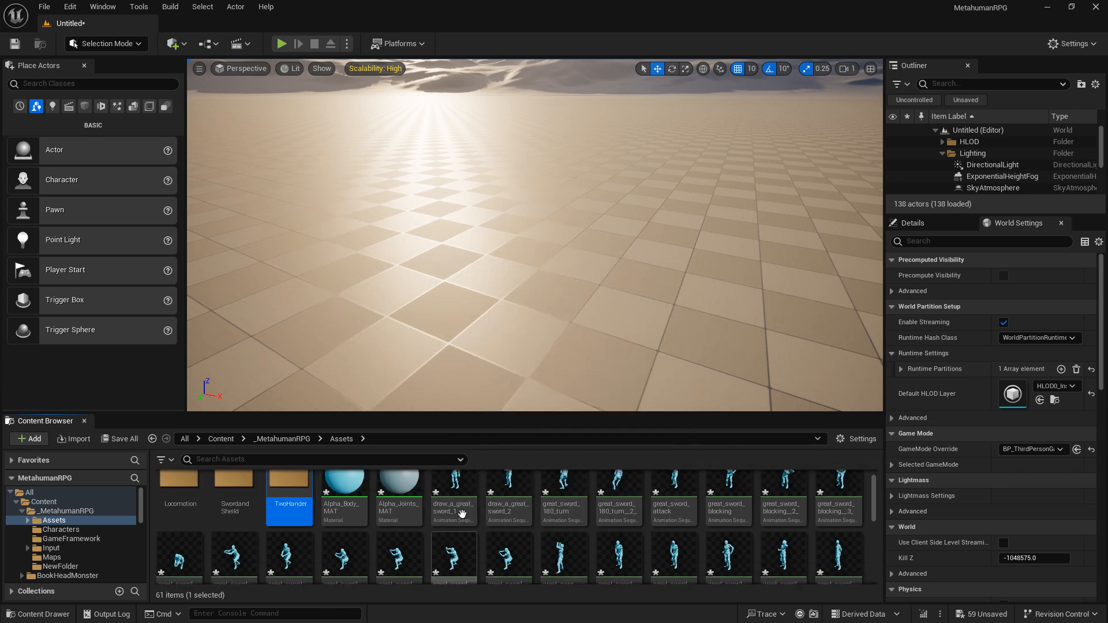
left_click(454, 495)
scroll(500, 521, "down", 5)
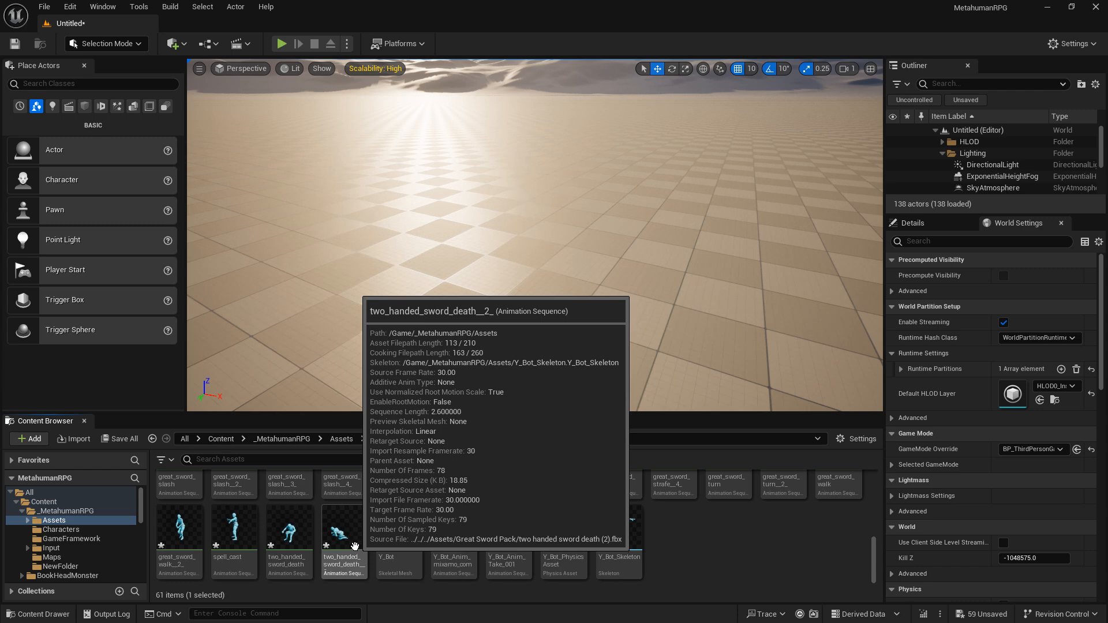
left_click(355, 545, "shift")
scroll(364, 543, "up", 5)
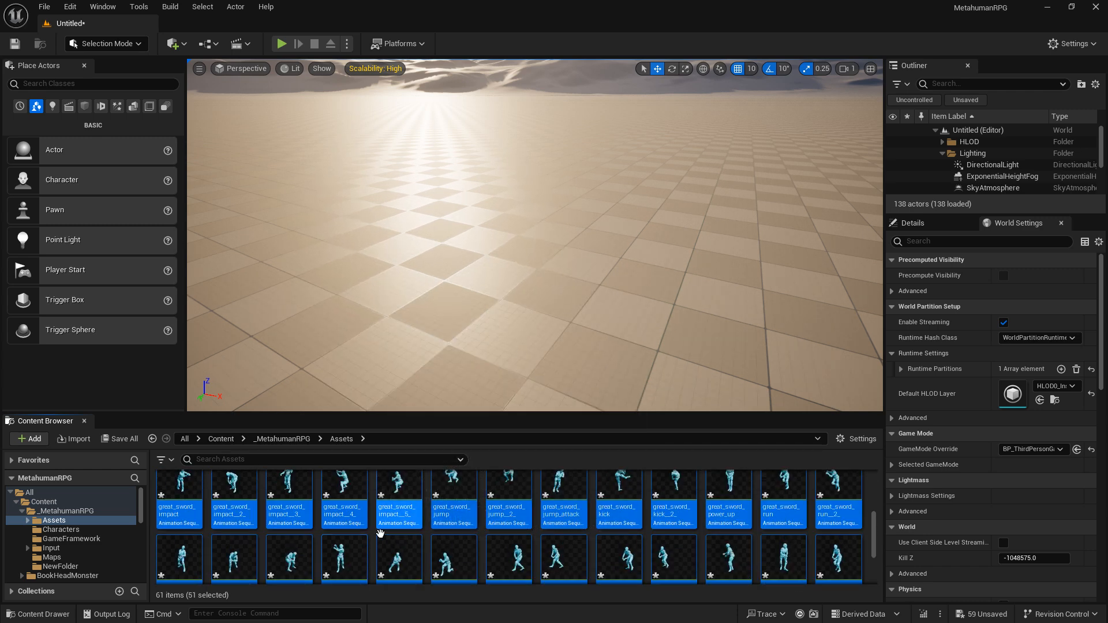
left_click_drag(468, 508, 297, 496)
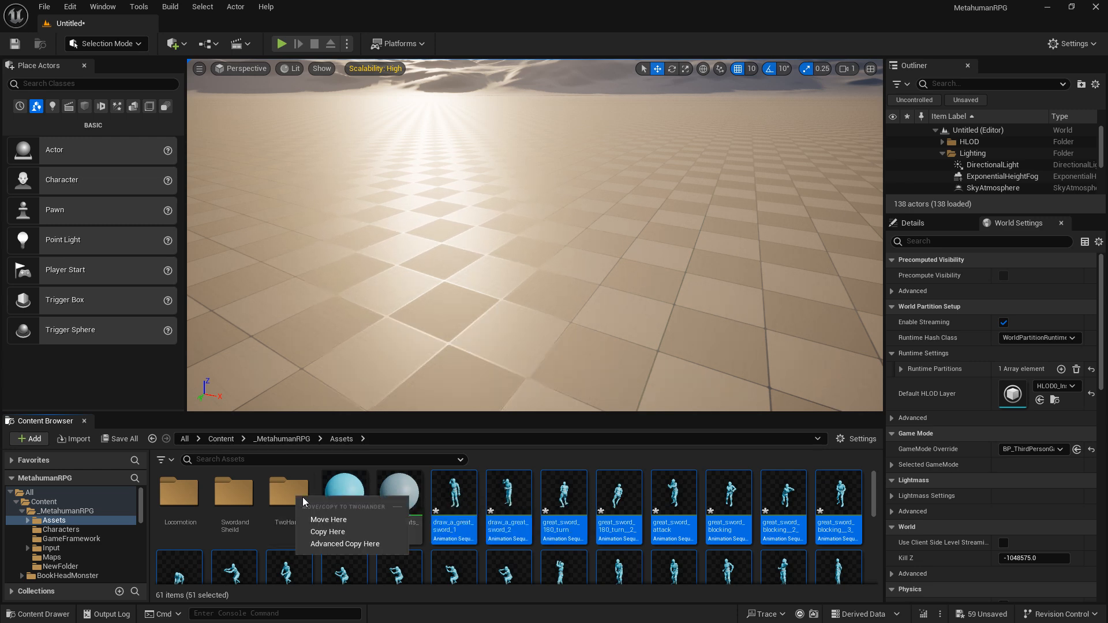
left_click(326, 519)
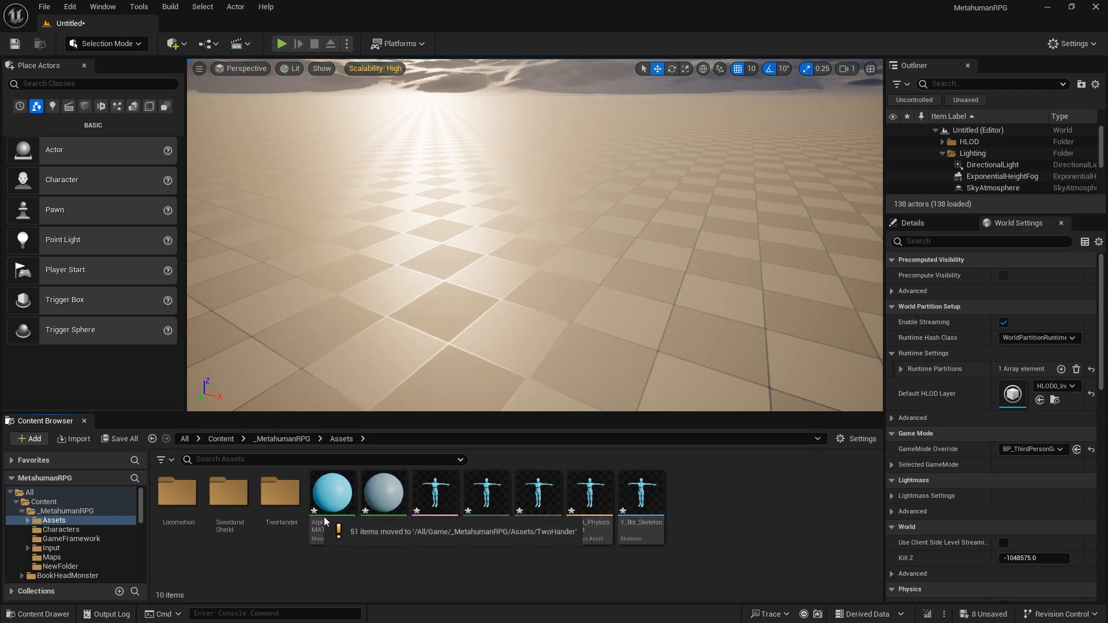
Create a folder named MagicAnim inside the Assets content folder
right_click(737, 504)
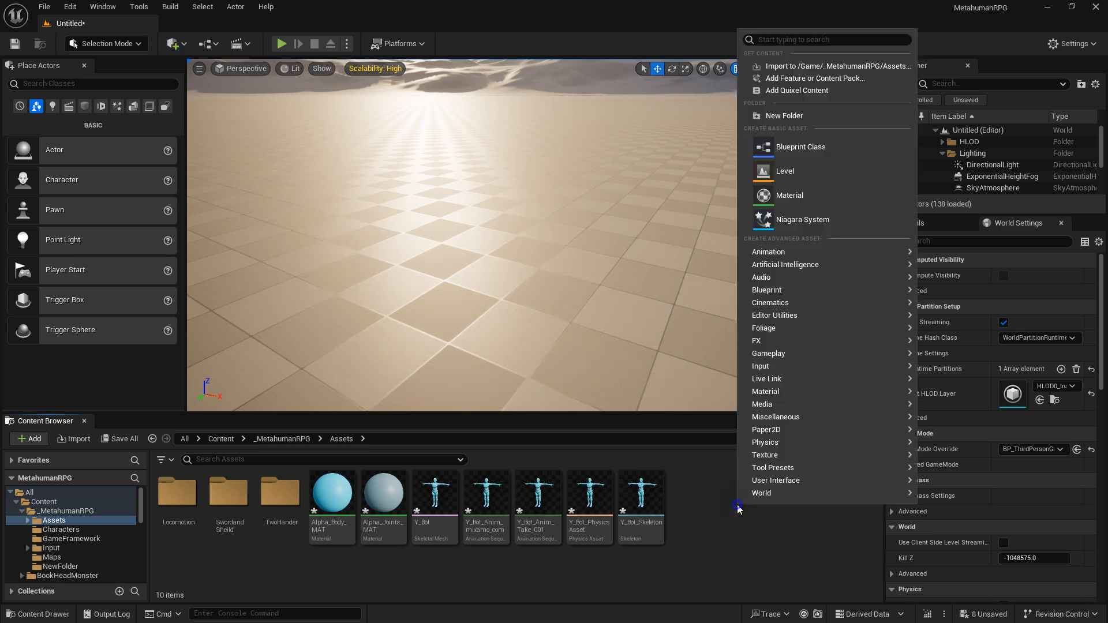
left_click(796, 124)
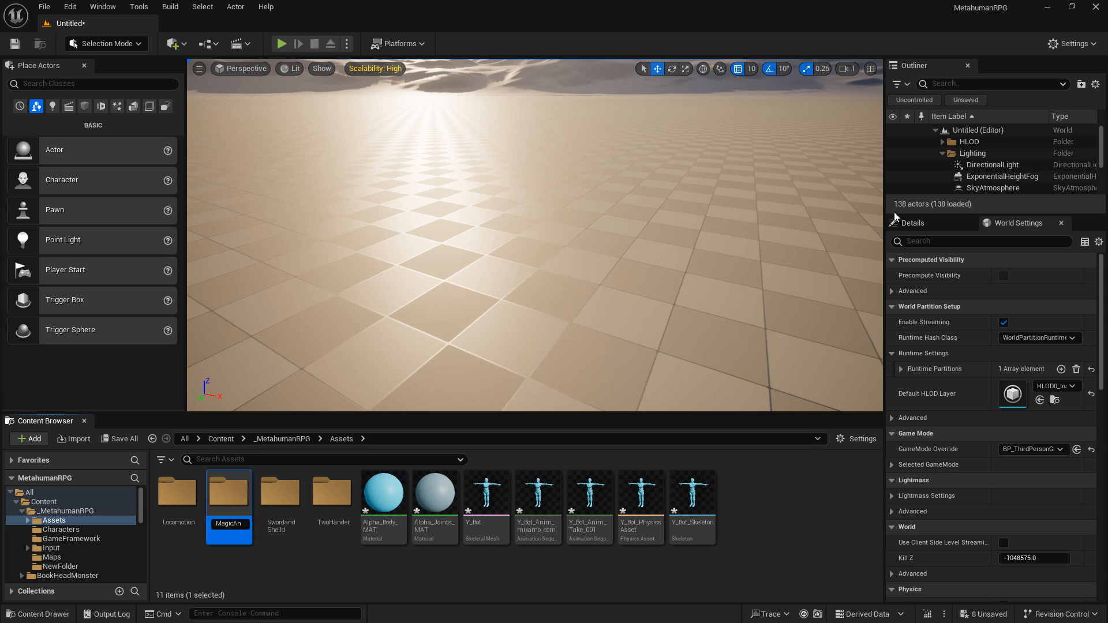
type("m")
key("Return")
left_click(767, 509)
Import the Pro Magic Pack animations, from Crouch Idle.fbx through Standing Walk Right.fbx, into Assets using Y_Bot_Skeleton
left_click(79, 438)
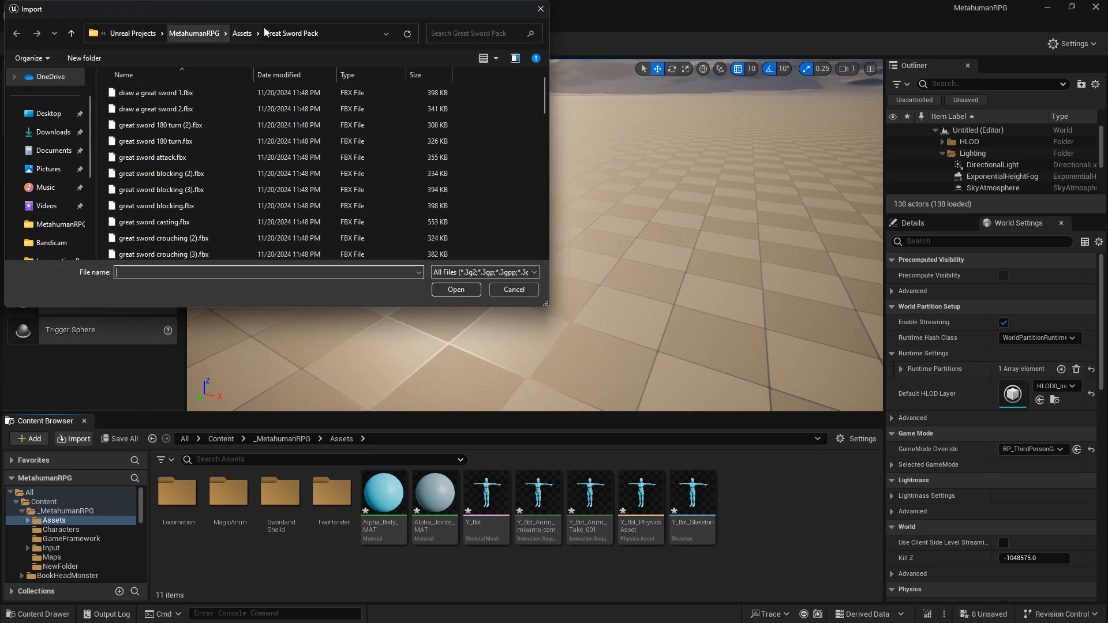
left_click(242, 32)
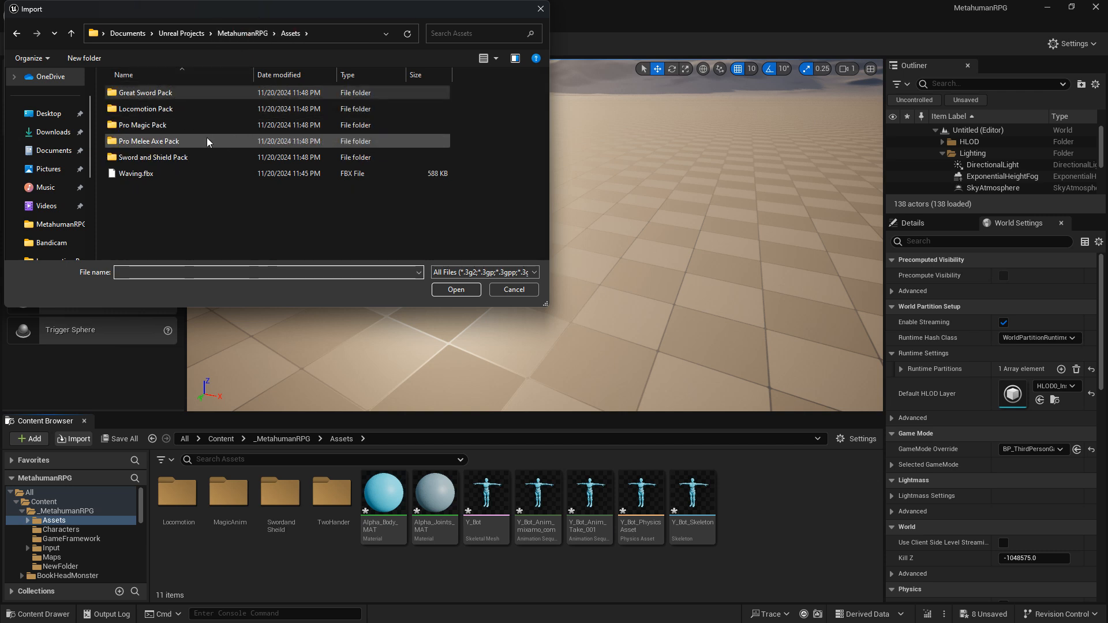
left_click(185, 125)
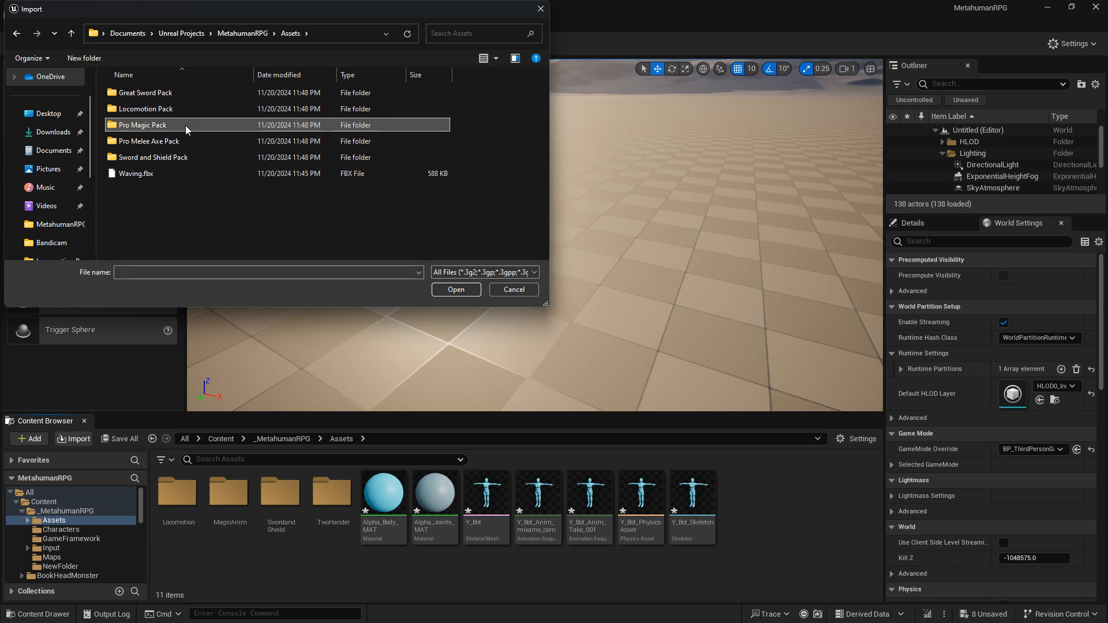
double_click(185, 125)
left_click(167, 92)
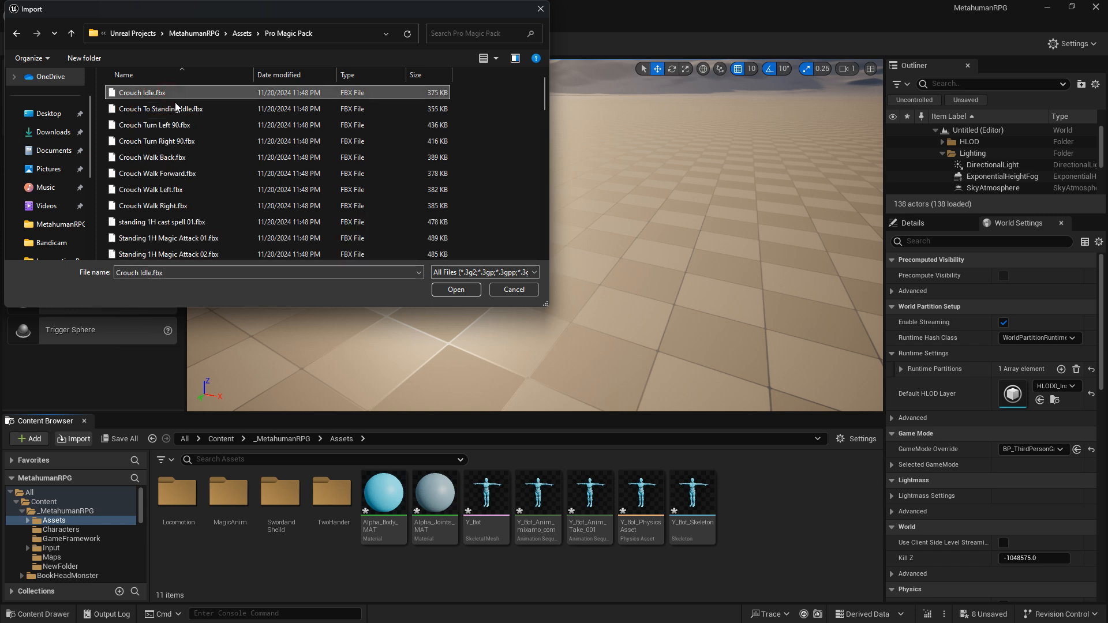
scroll(196, 162, "down", 10)
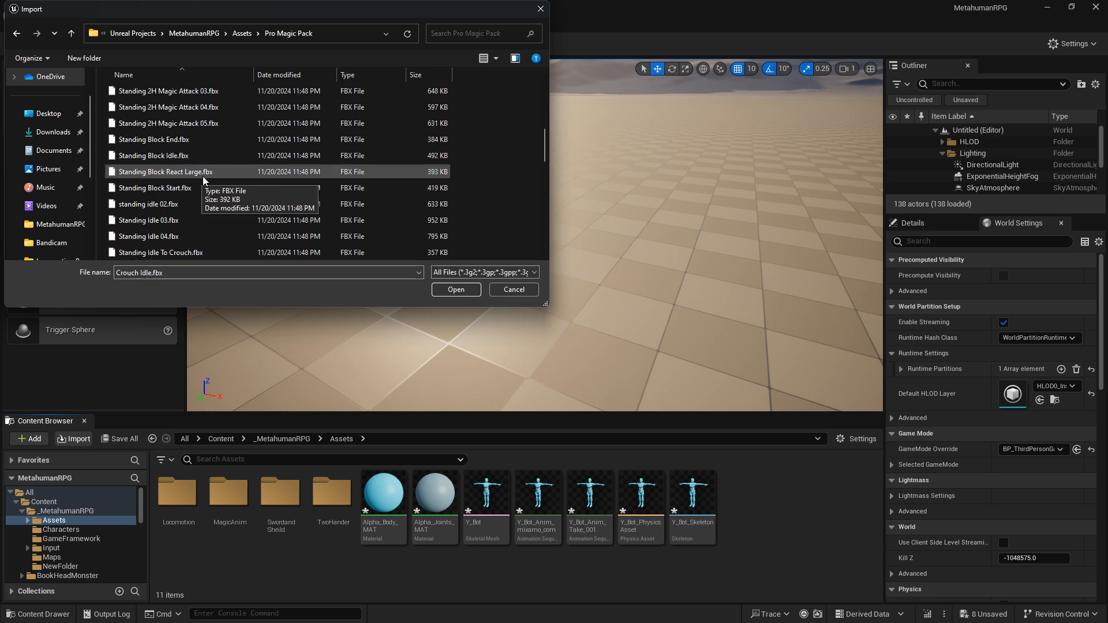
scroll(204, 184, "down", 4)
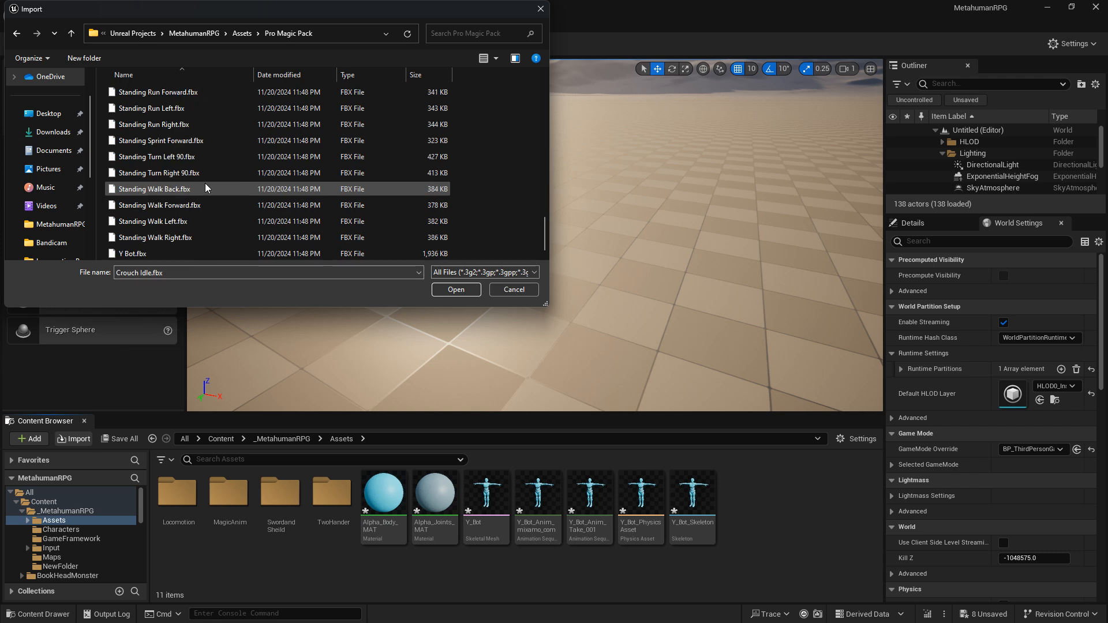
left_click(184, 237, "shift")
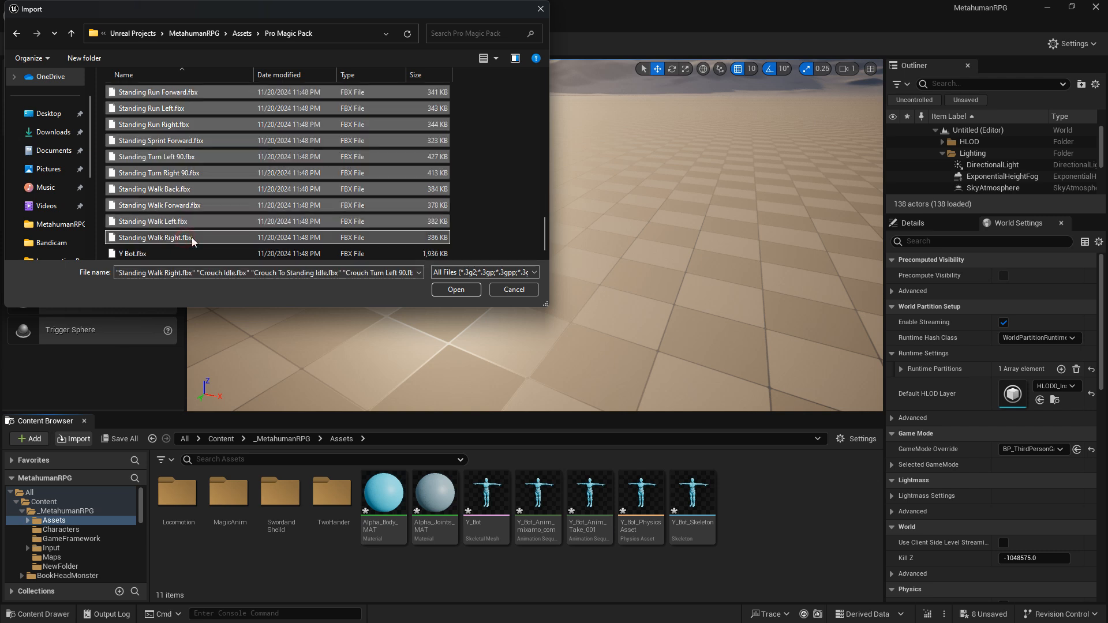
left_click(455, 290)
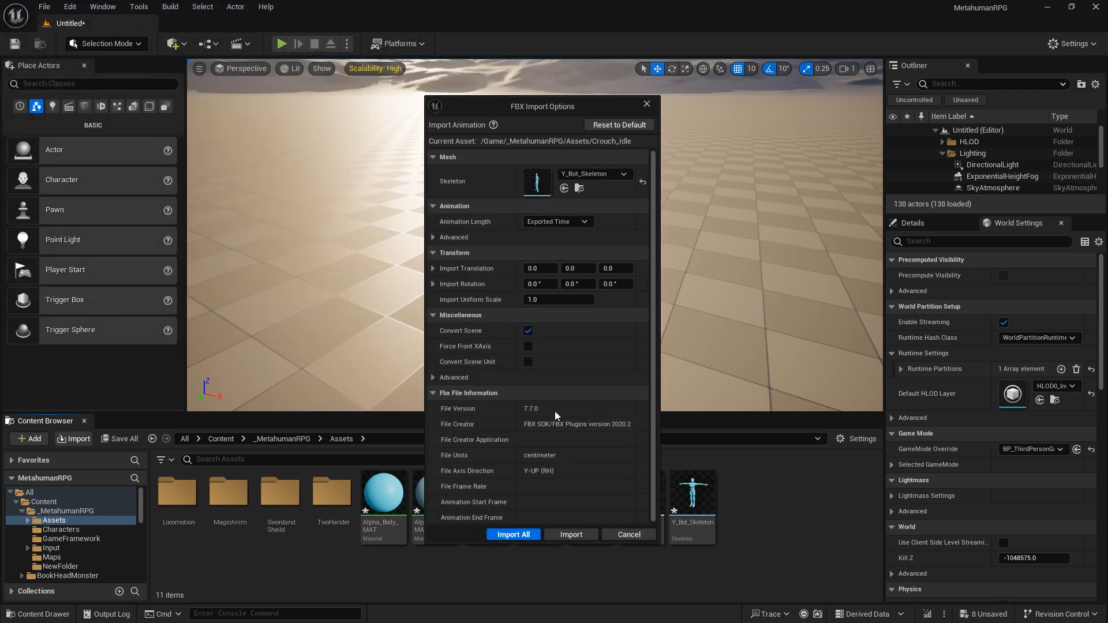
left_click(514, 534)
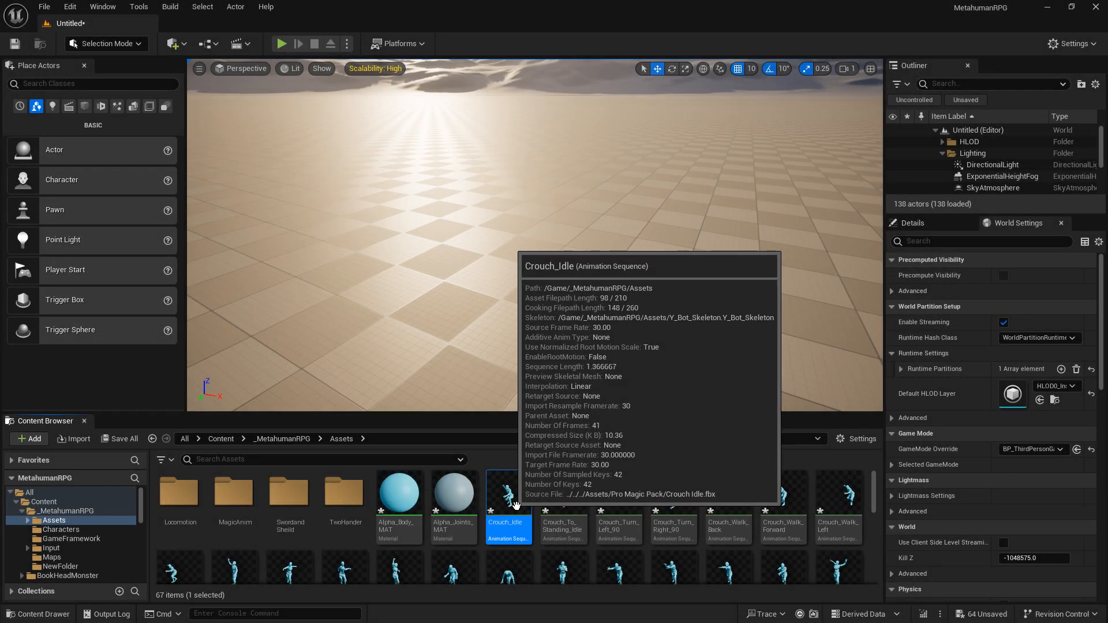
Move all magic animation sequences, from Crouch_Idle through Standing_Walk_Right, into the MagicAnim folder
scroll(567, 521, "down", 10)
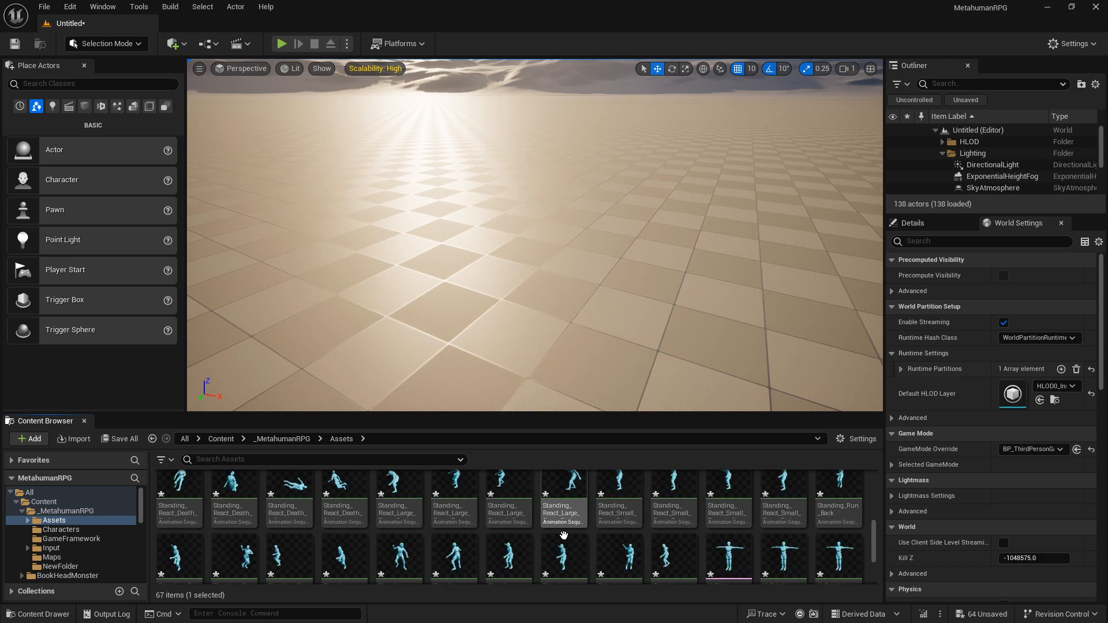
scroll(347, 521, "down", 1)
scroll(516, 555, "up", 2)
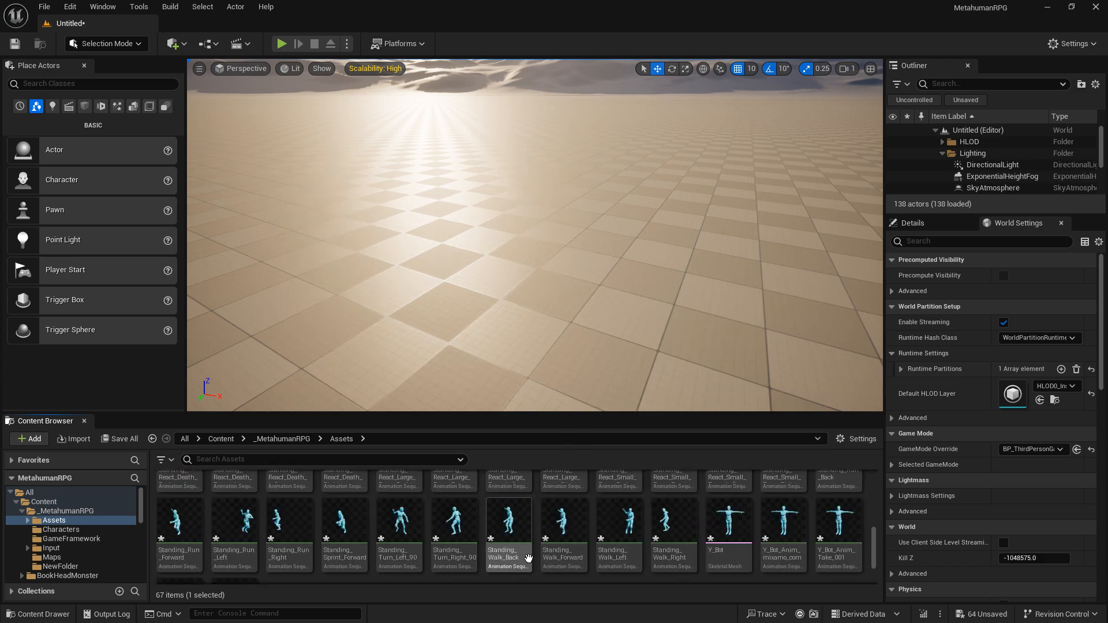
left_click(665, 512, "shift")
scroll(558, 540, "up", 5)
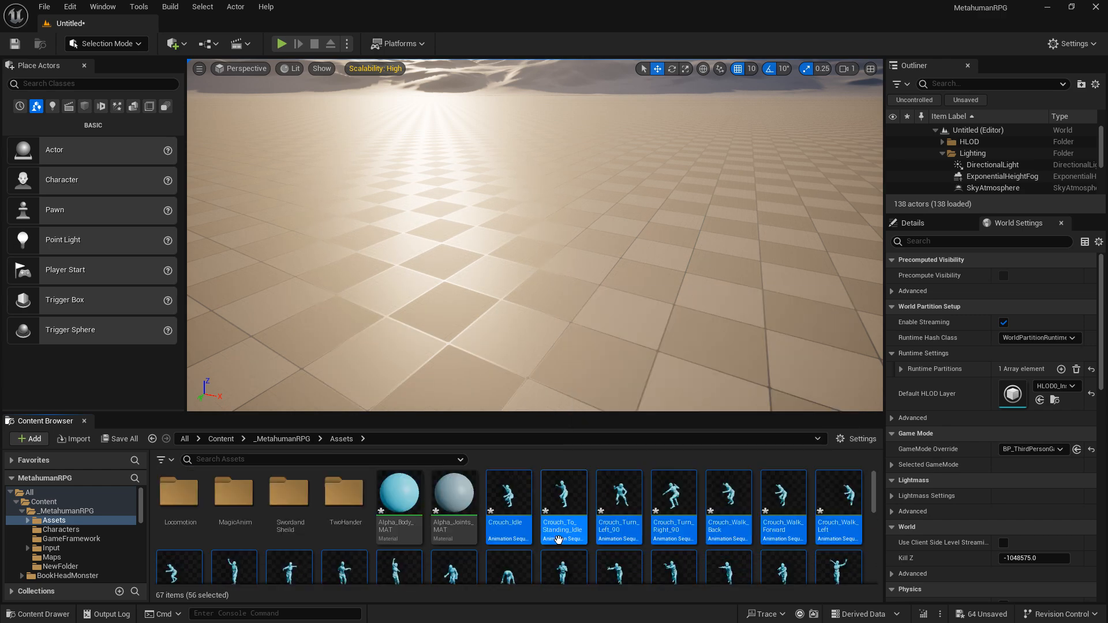
left_click_drag(558, 540, 232, 522)
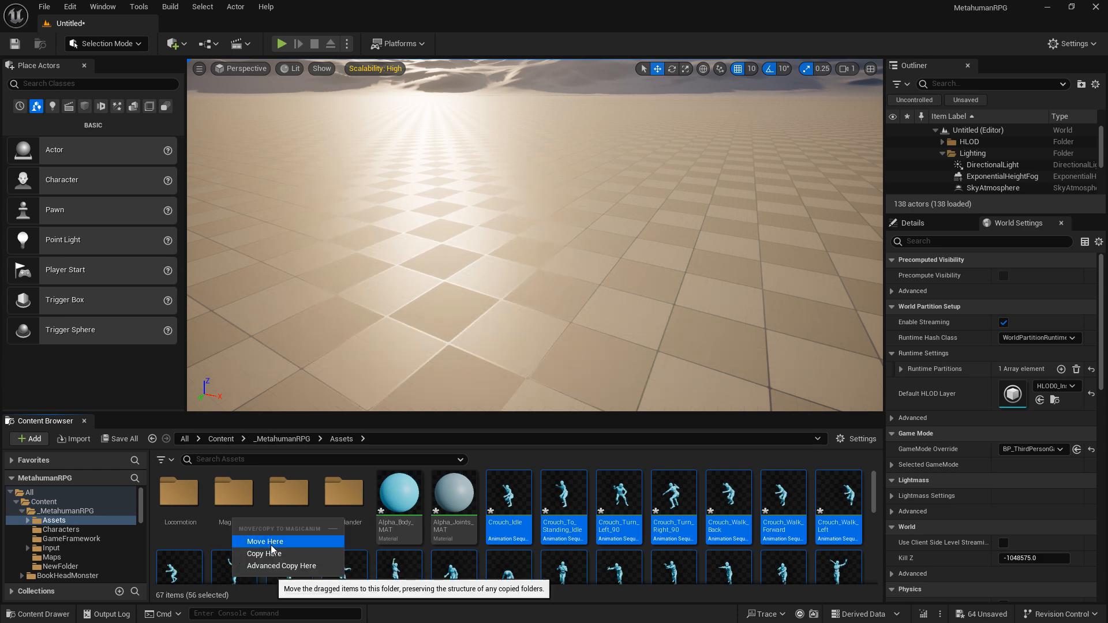
left_click(271, 543)
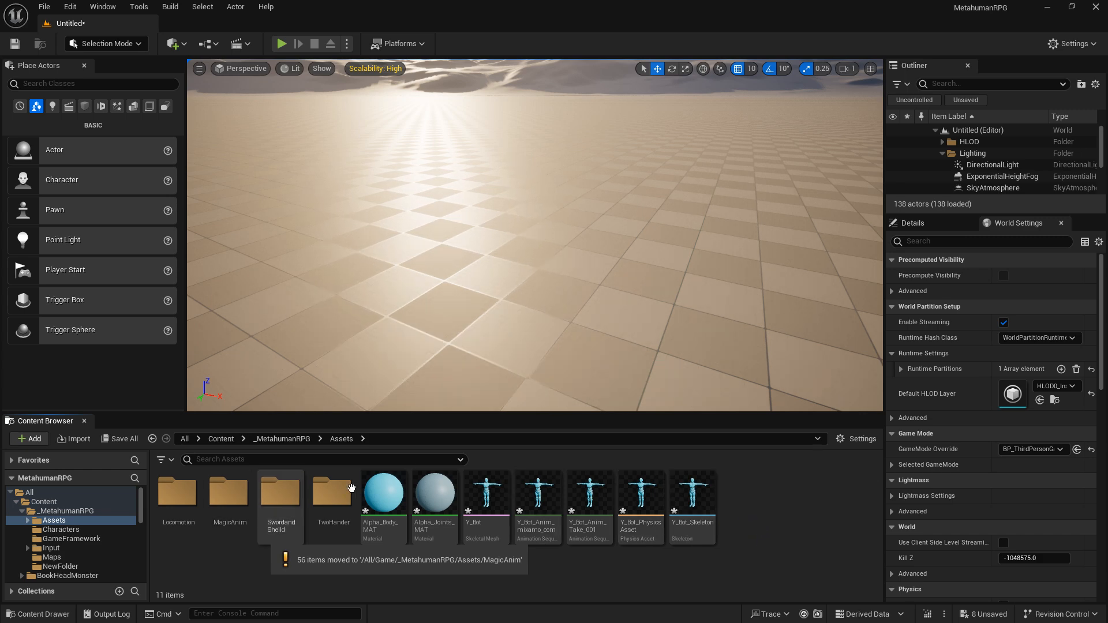
Create a folder named Onehander inside the Assets content folder
right_click(777, 476)
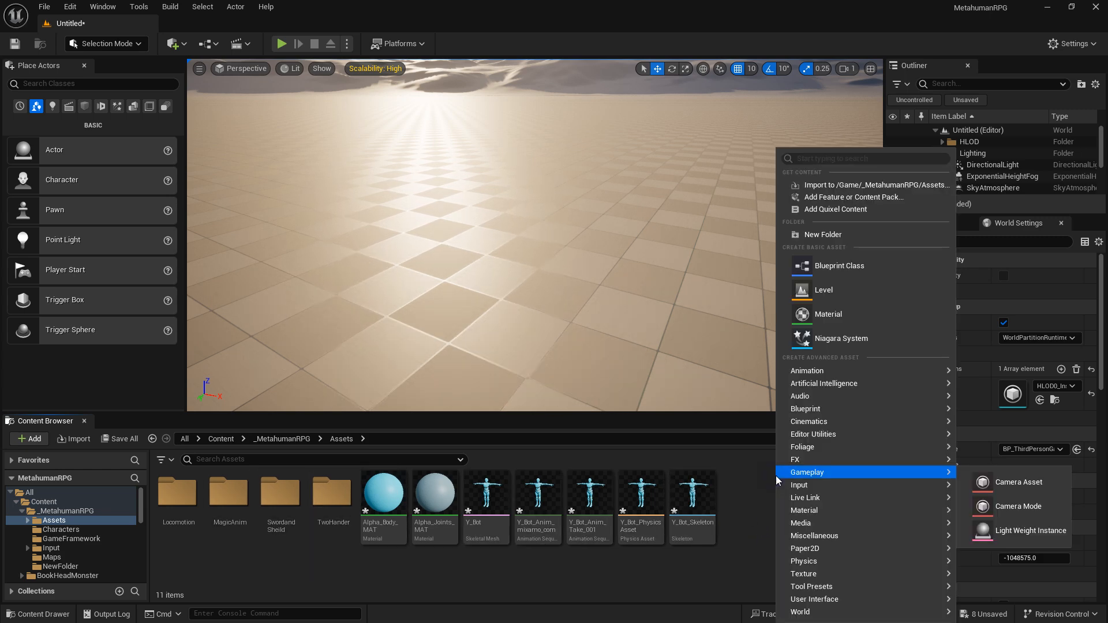
left_click(857, 235)
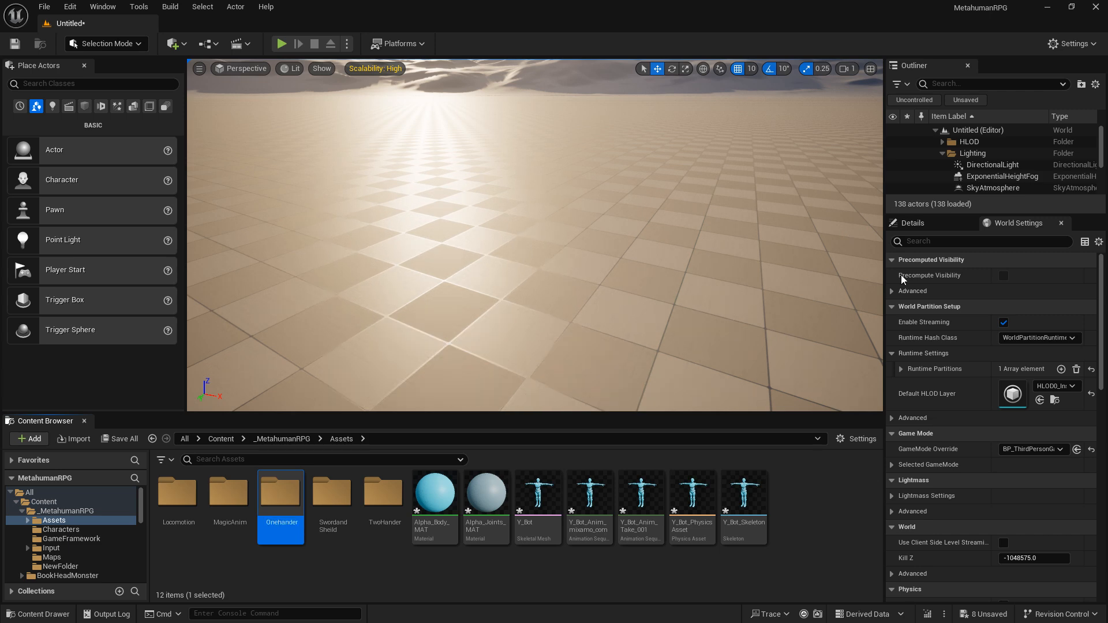
Import the Pro Melee Axe Pack animations, from crouch idle.fbx through unarmed walk forward.fbx, into Assets using Y_Bot_Skeleton
left_click(78, 440)
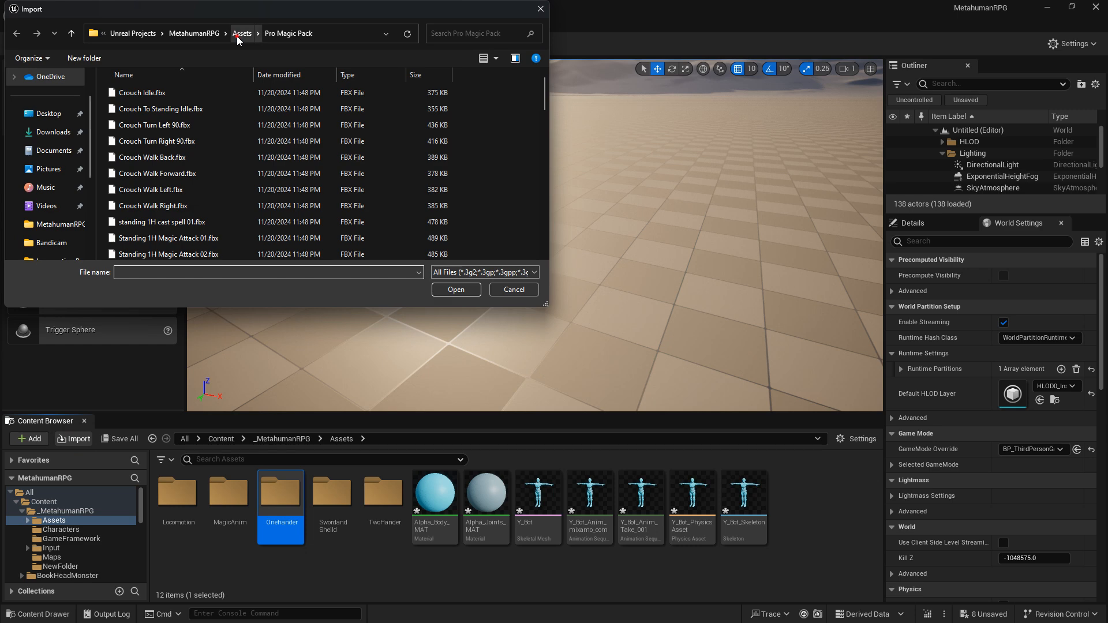
left_click(241, 33)
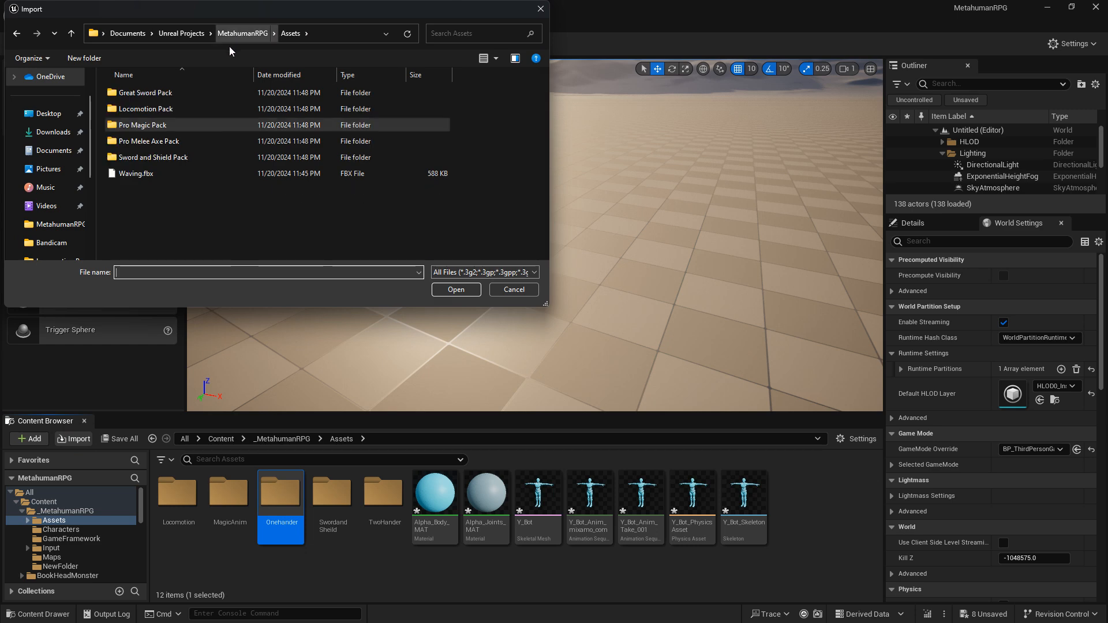
left_click(176, 142)
double_click(175, 143)
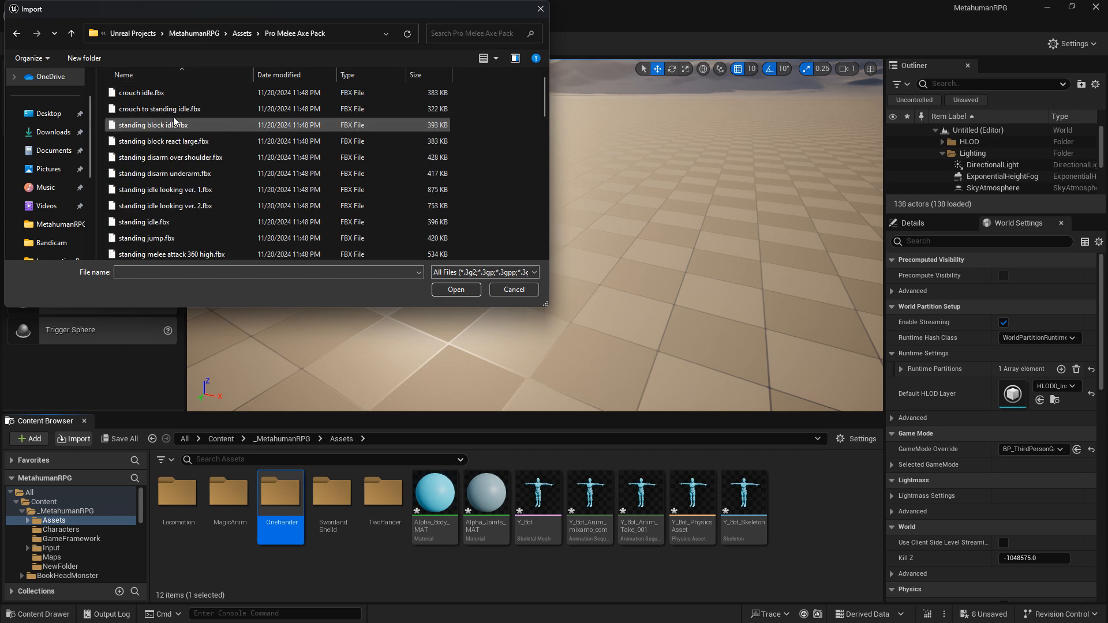
left_click(184, 93)
scroll(238, 191, "down", 10)
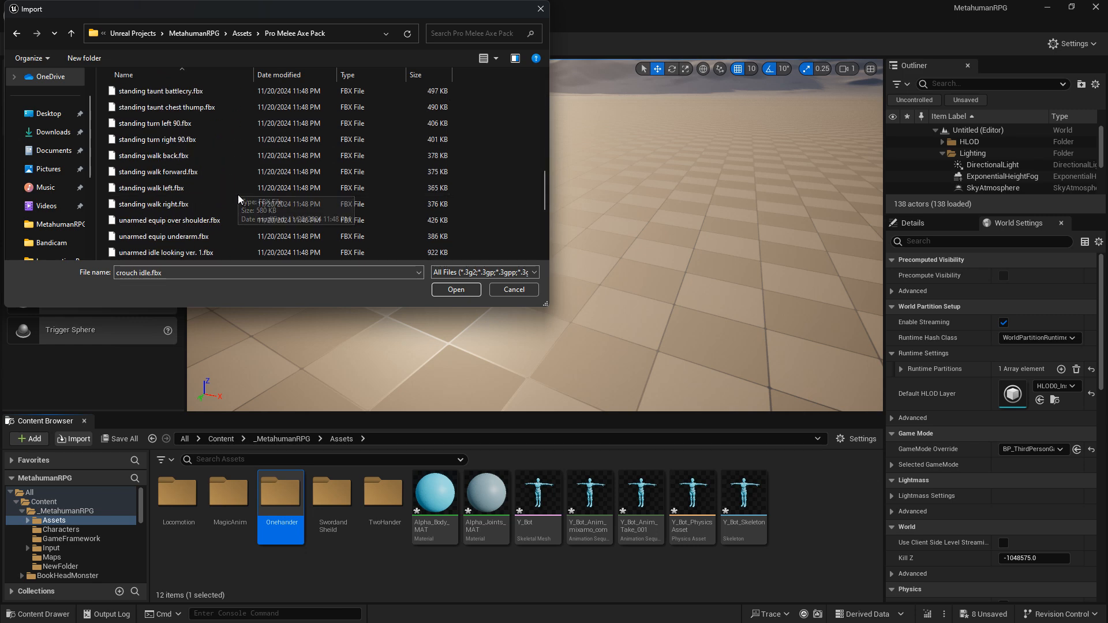
left_click(176, 238, "shift")
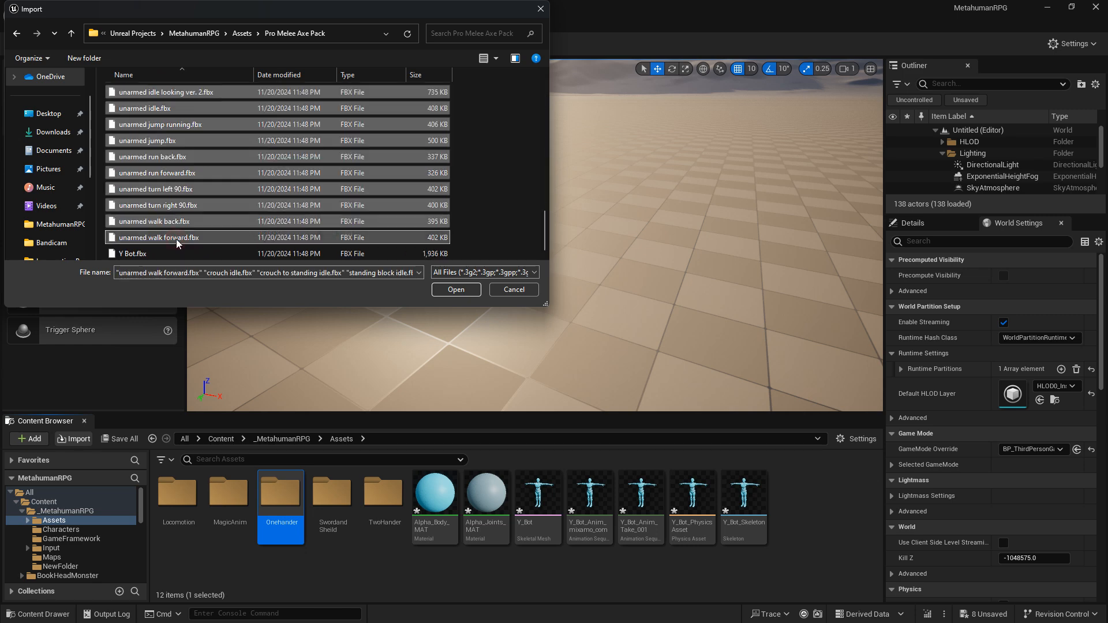
left_click(463, 287)
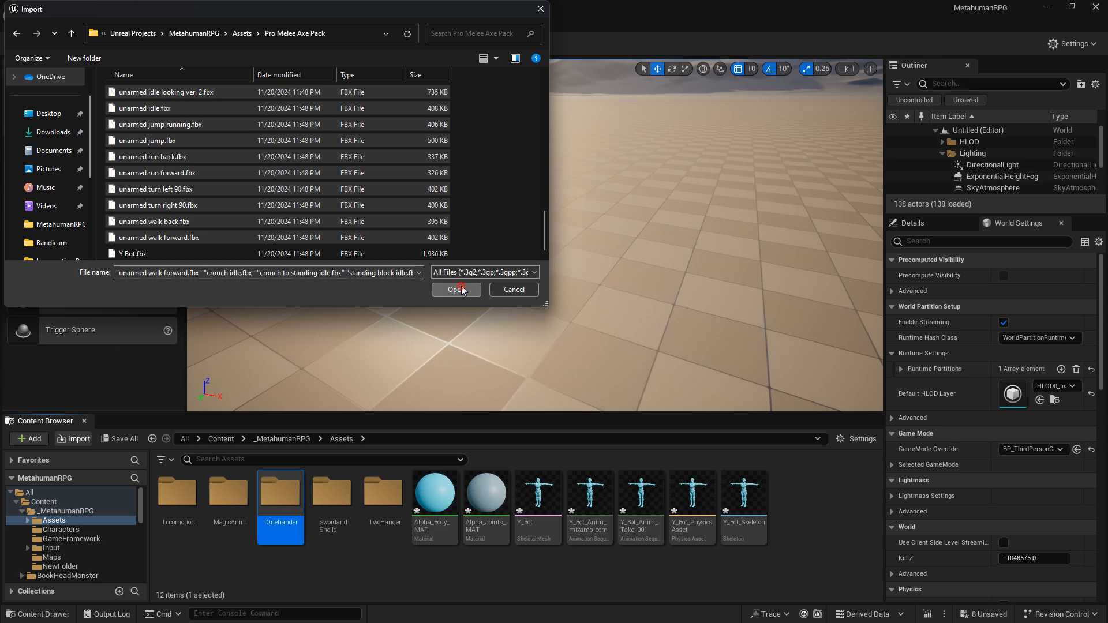
left_click(521, 534)
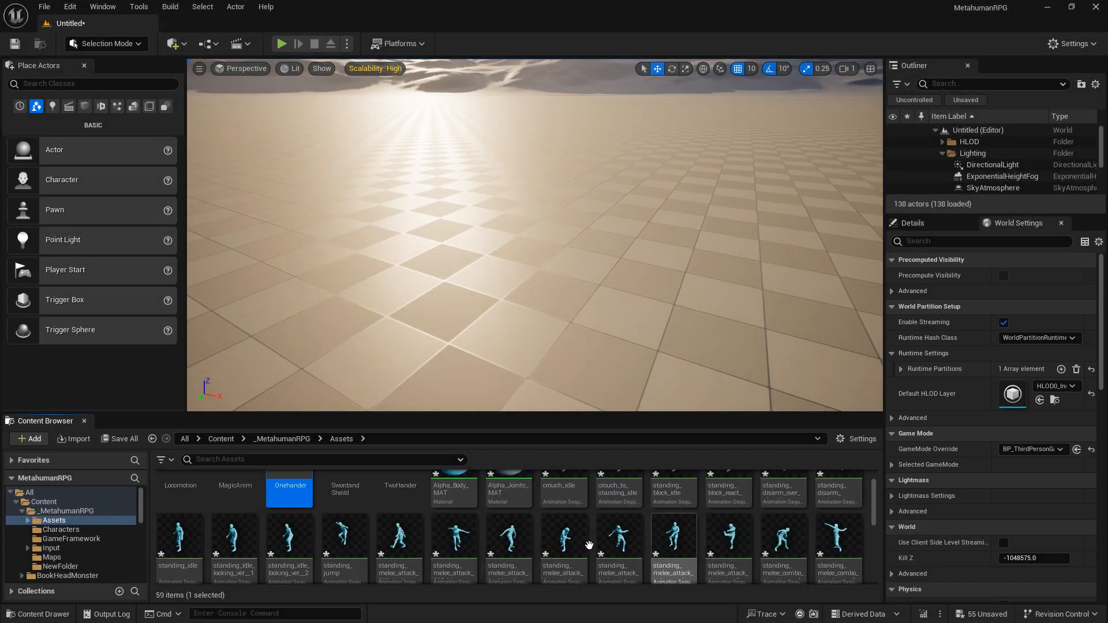
Move all axe animation sequences, from crouch_idle through unarmed_walk_forward, into the Onehander folder
scroll(593, 539, "up", 1)
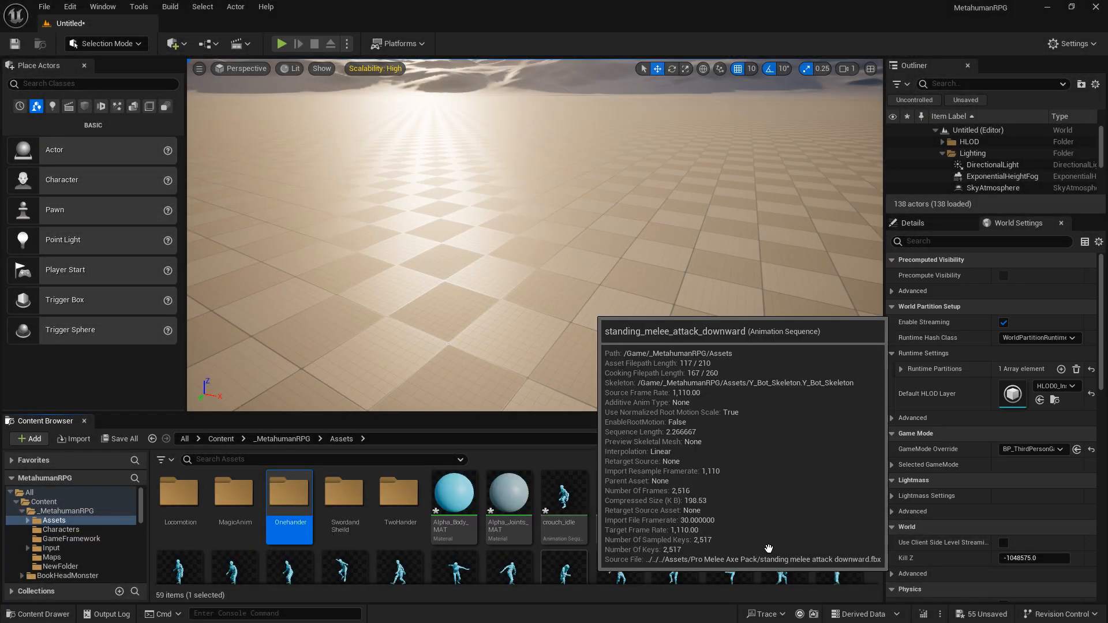
mouse_move(568, 508)
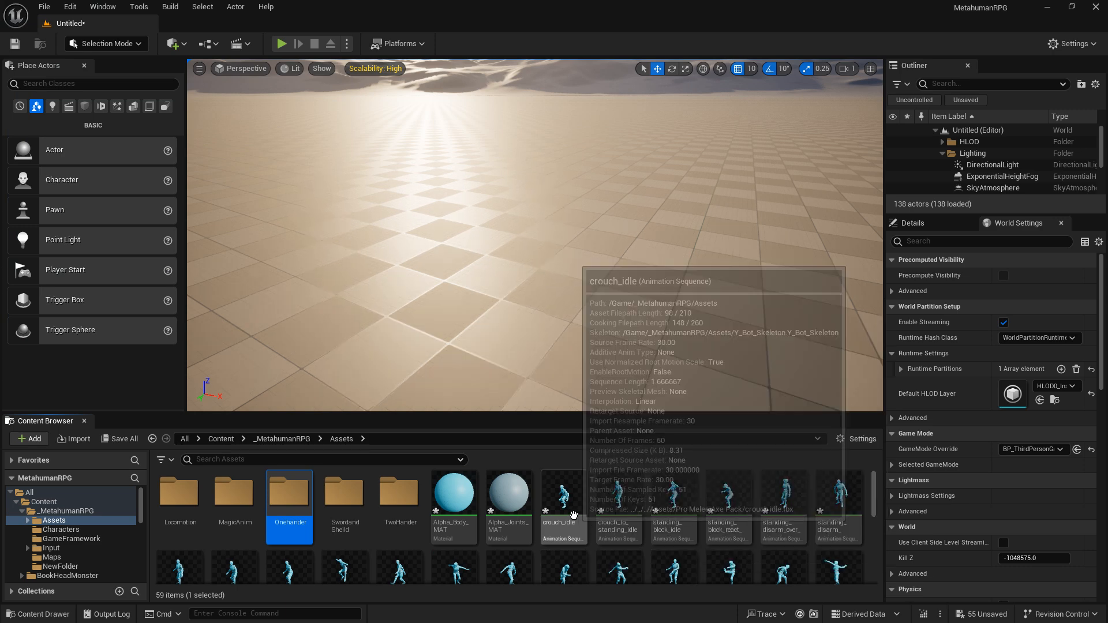
left_click(567, 505)
scroll(519, 531, "down", 3)
scroll(488, 547, "down", 2)
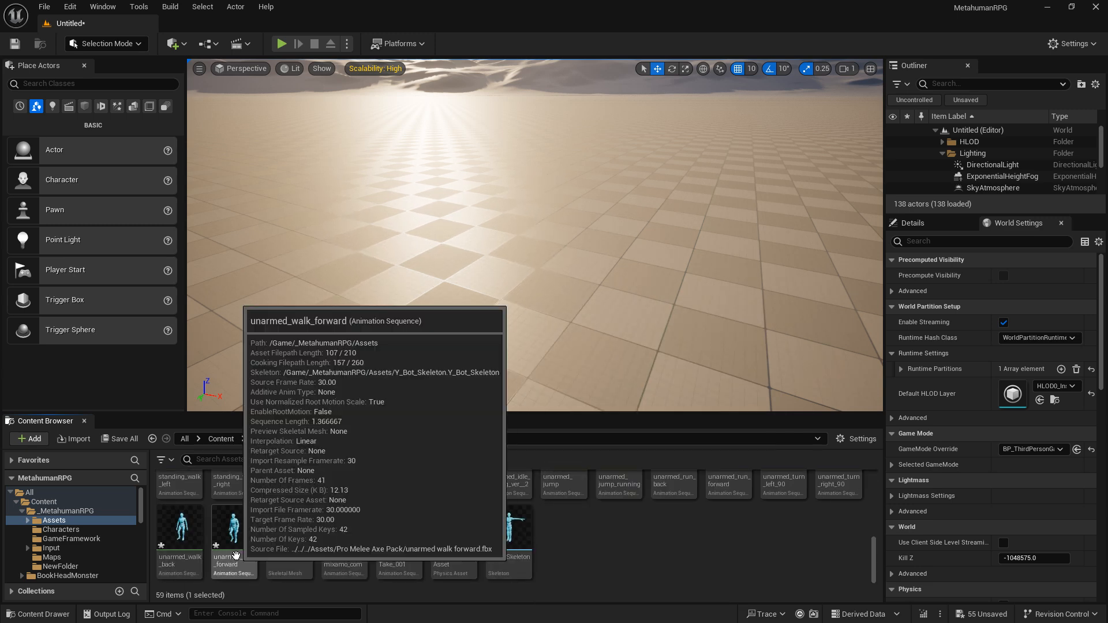
left_click(242, 531, "shift")
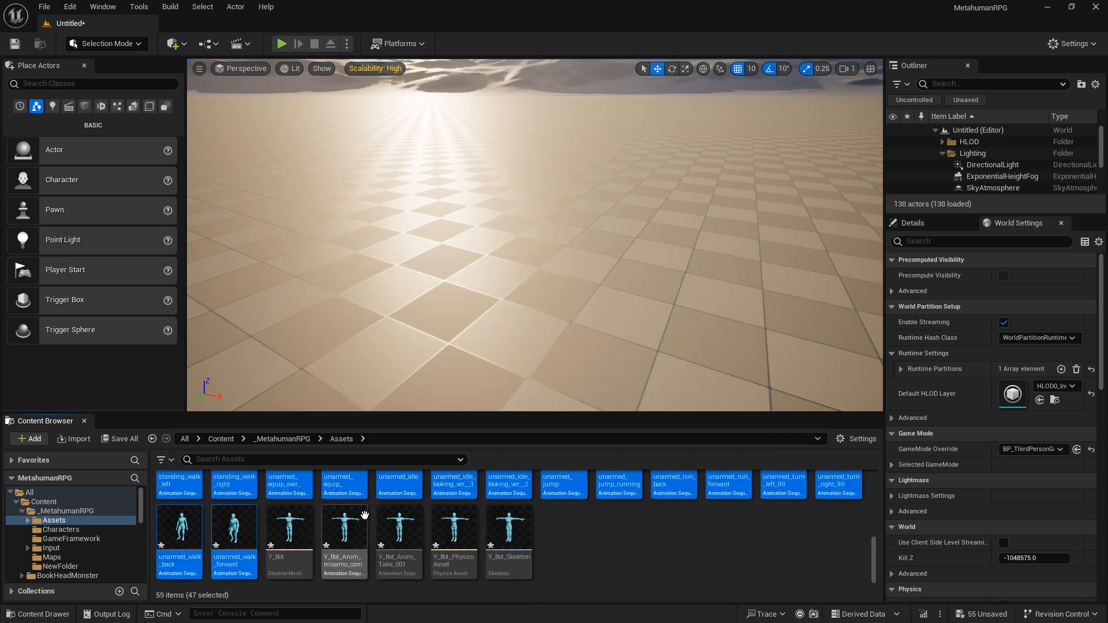
scroll(347, 531, "up", 5)
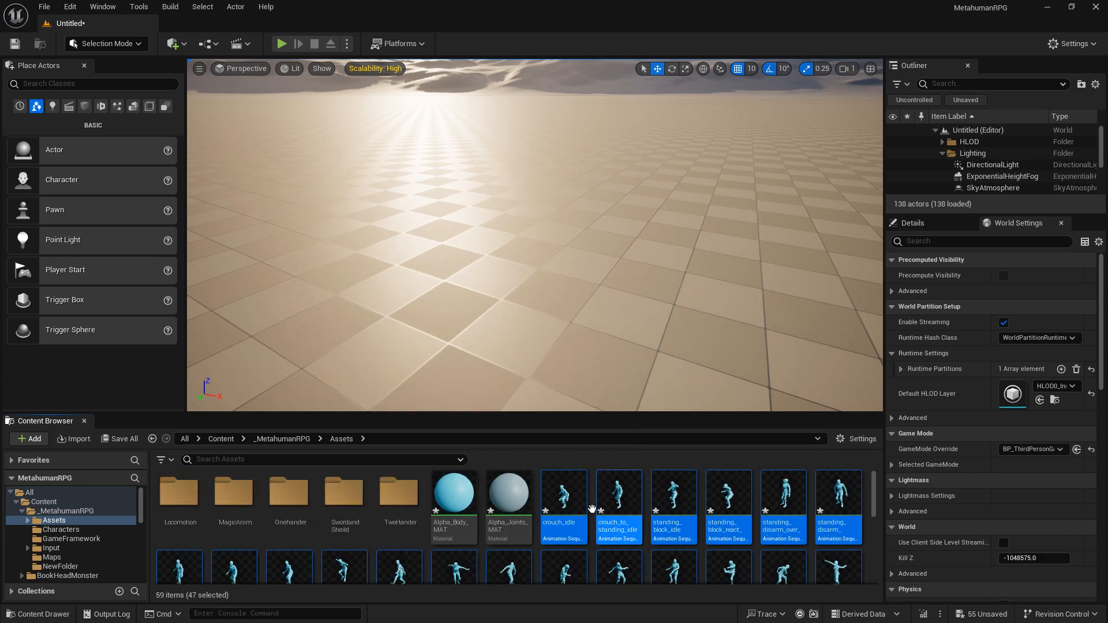
left_click_drag(562, 505, 296, 510)
left_click(324, 531)
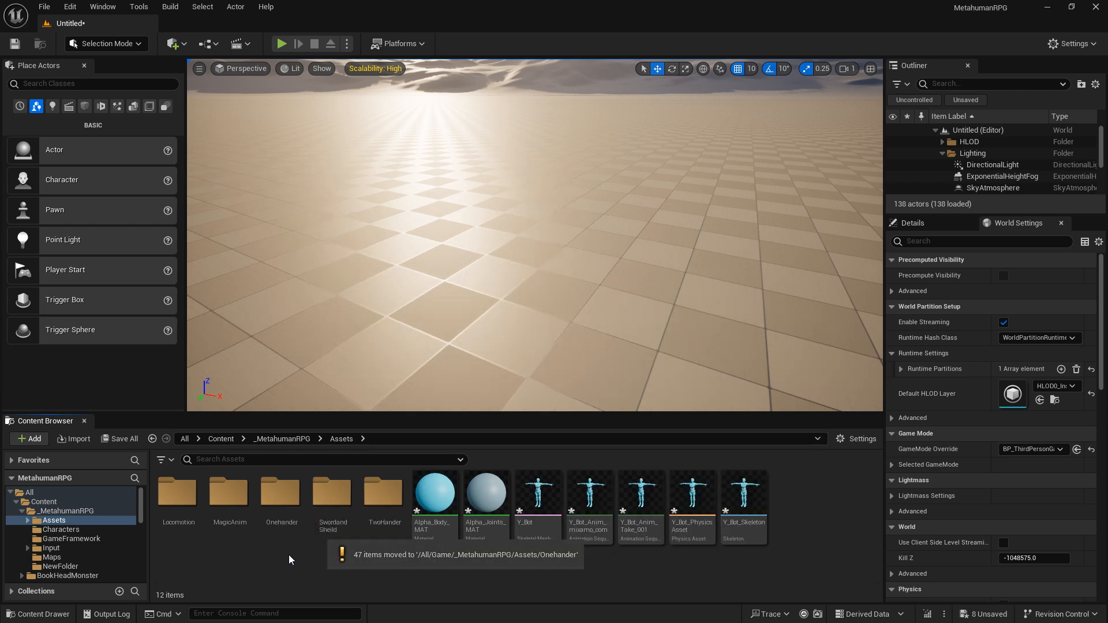
Open Crouch_Turn_Right_90 from the MagicAnim folder, and preview the Crouch_To_Standing_Idle and Crouch_Walk_Left animations
double_click(241, 510)
mouse_move(346, 513)
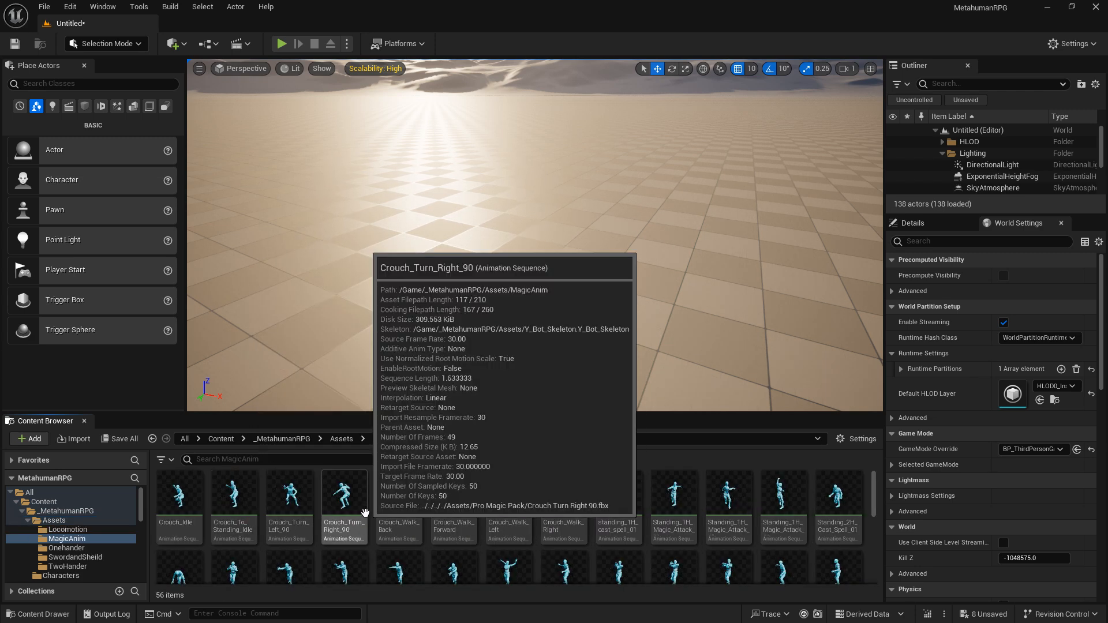
double_click(356, 515)
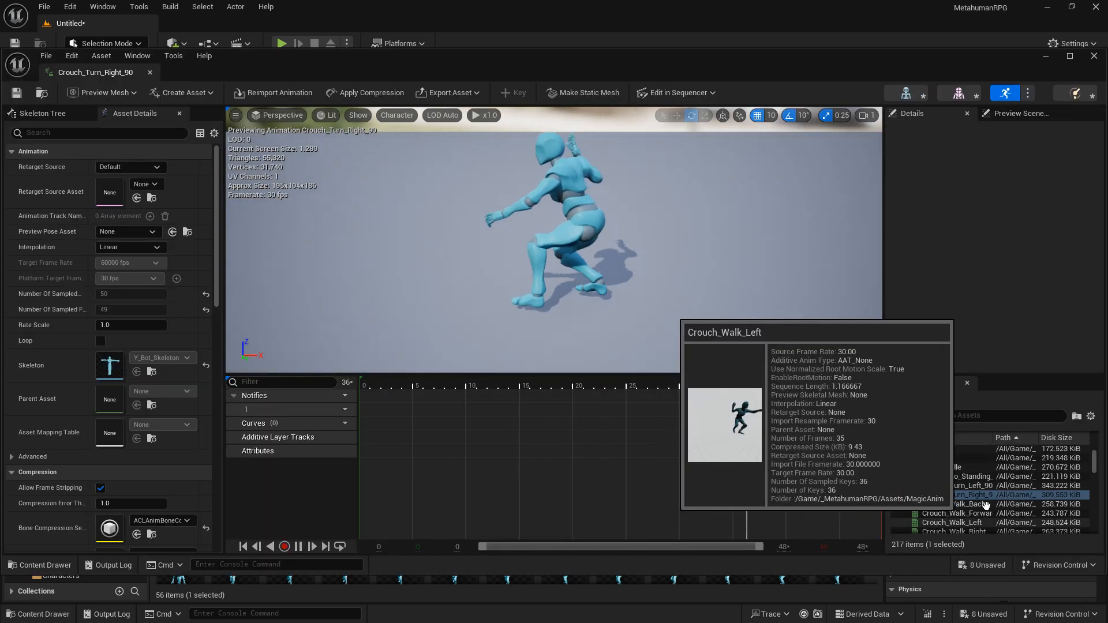
left_click(971, 476)
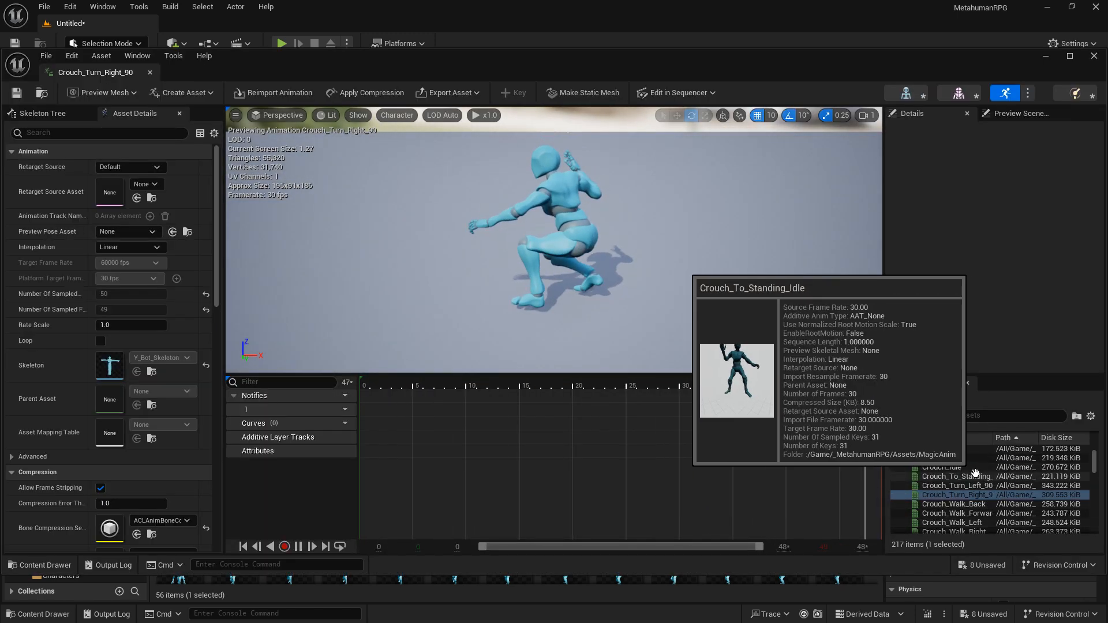
double_click(971, 475)
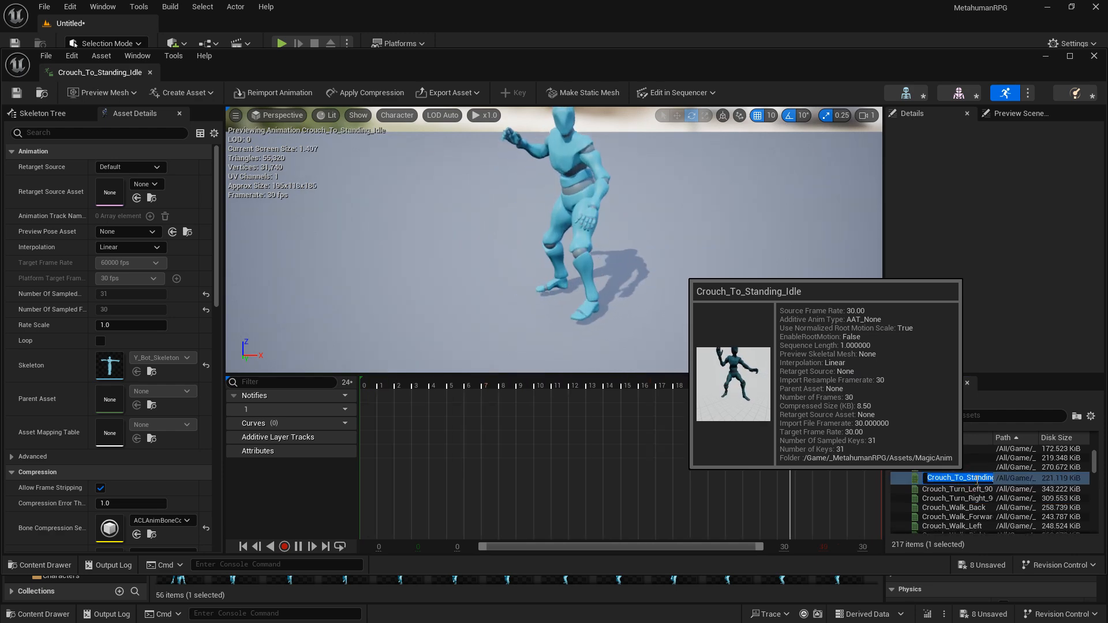
scroll(983, 497, "down", 1)
double_click(980, 507)
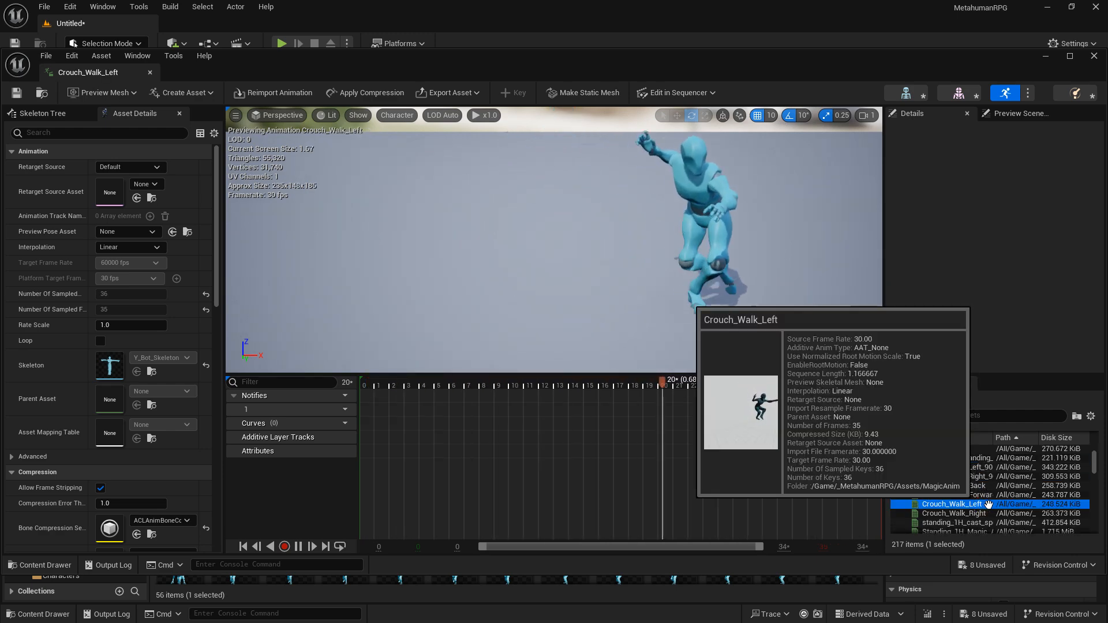
Preview the standing magic animations Standing_2H_Cast_Spell_01, Standing_2H_Magic_Attack_03, Standing_Block_Start and Standing_Idle_To_Crouch
scroll(984, 506, "down", 2)
left_click(999, 504)
double_click(999, 504)
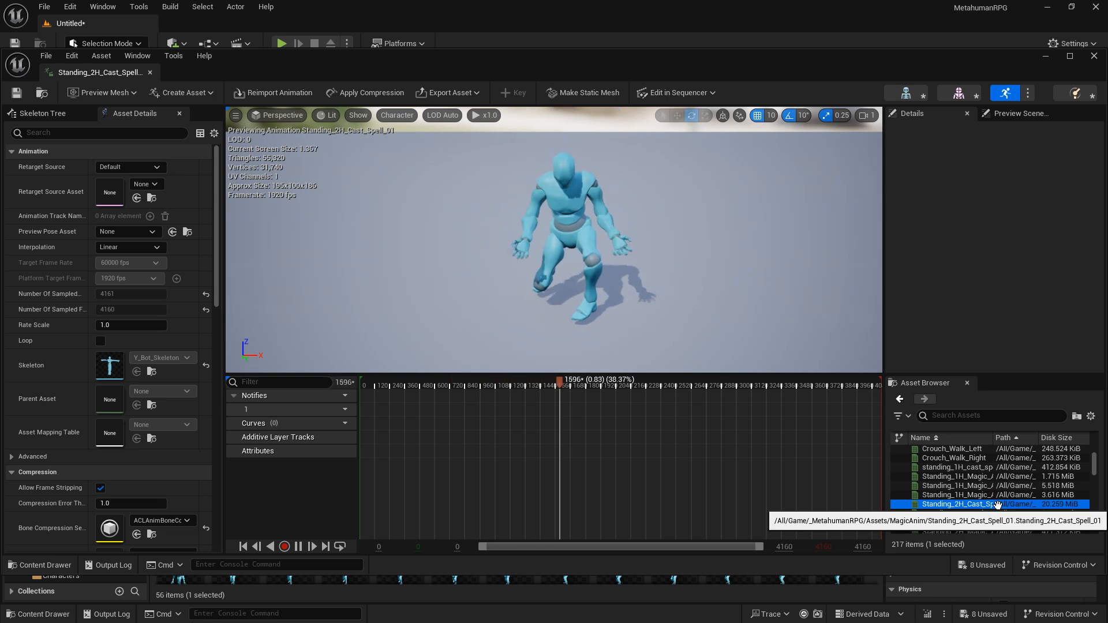
scroll(998, 508, "down", 2)
double_click(998, 512)
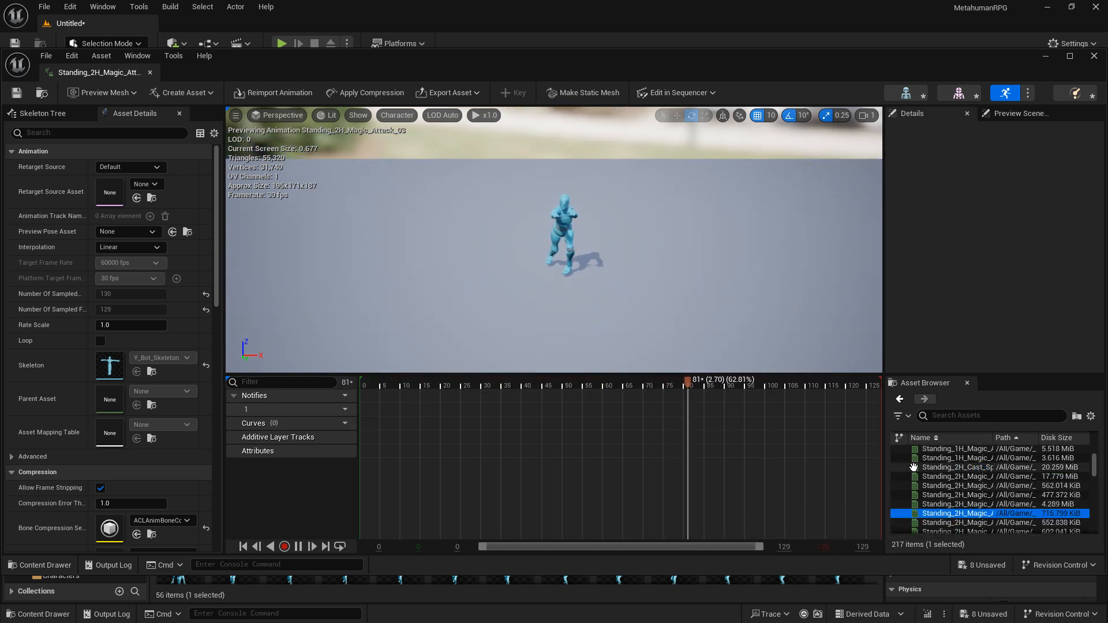
scroll(955, 499, "down", 2)
left_click(964, 529)
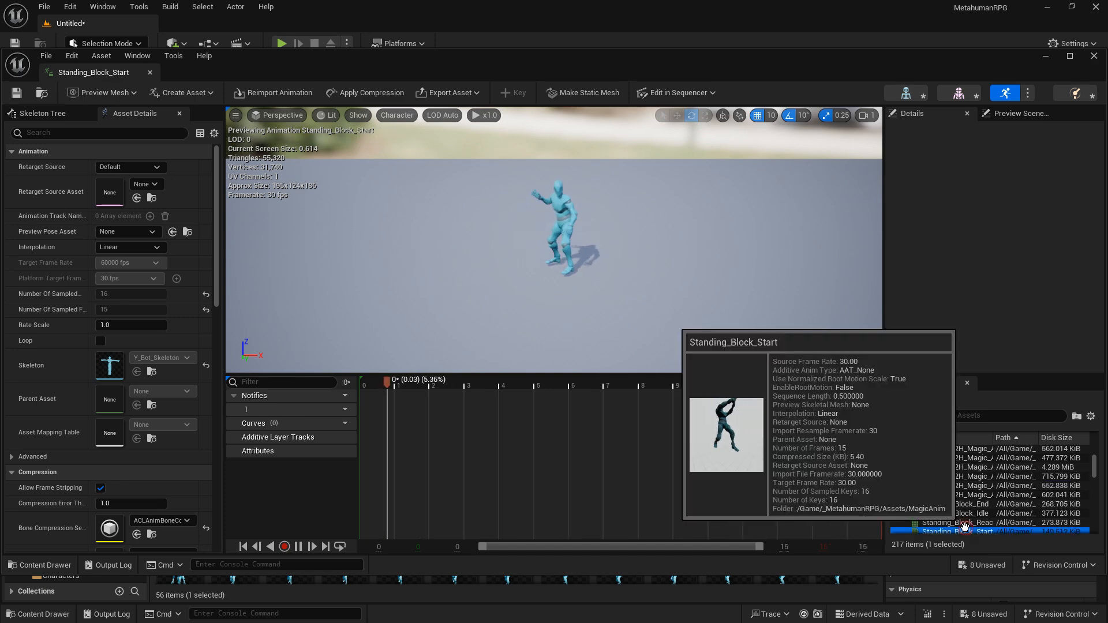
scroll(966, 523, "down", 3)
double_click(971, 521)
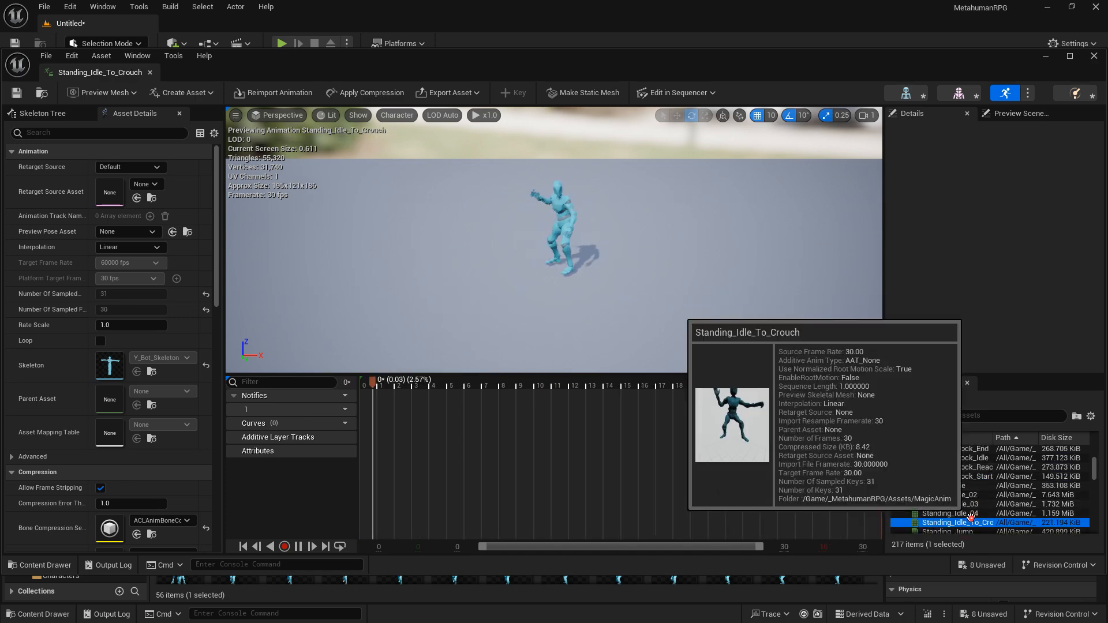